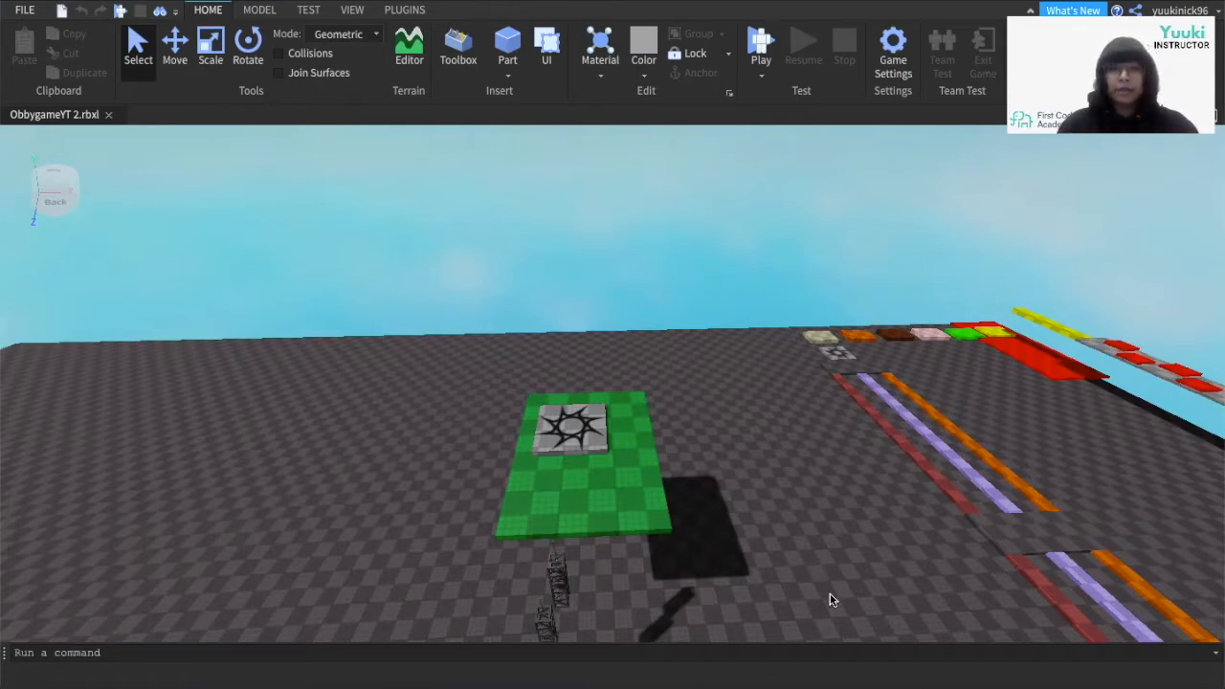
Step: Insert a block part near the green starting platform, widen it into a flat square slab and anchor it
scroll(775, 332, "up", 5)
right_click_drag(775, 332, 775, 332)
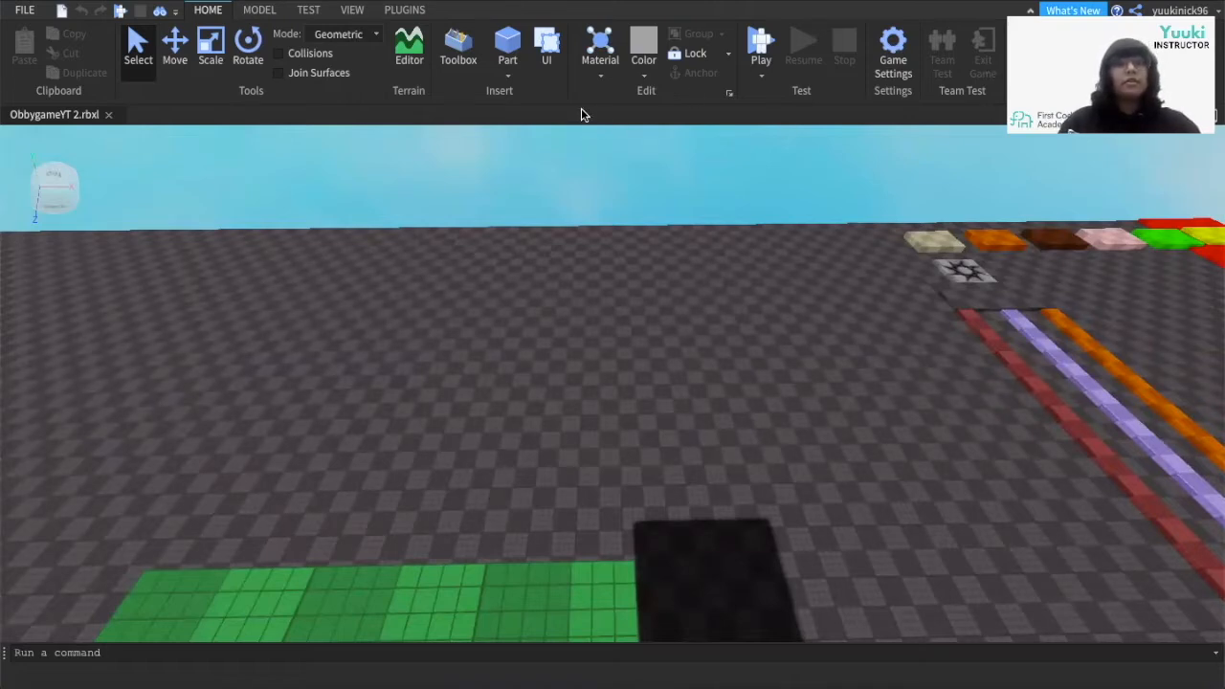
left_click(510, 67)
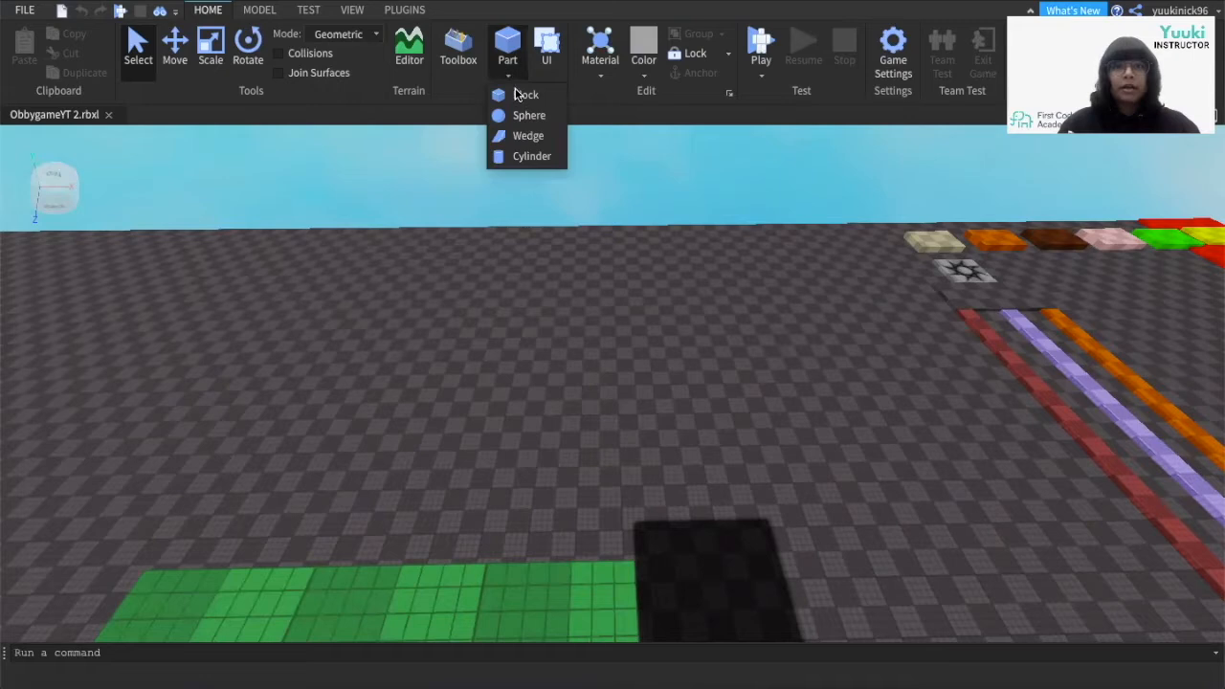
left_click(524, 95)
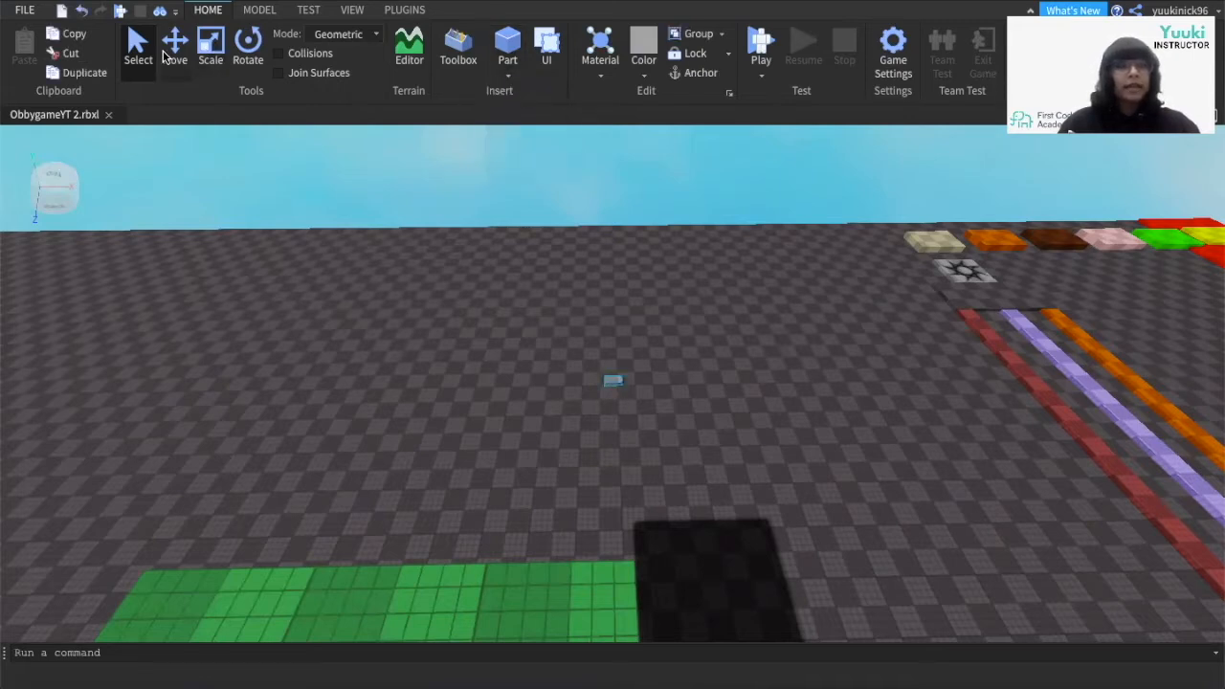
left_click(210, 60)
left_click_drag(615, 403, 615, 456)
left_click_drag(575, 407, 521, 405)
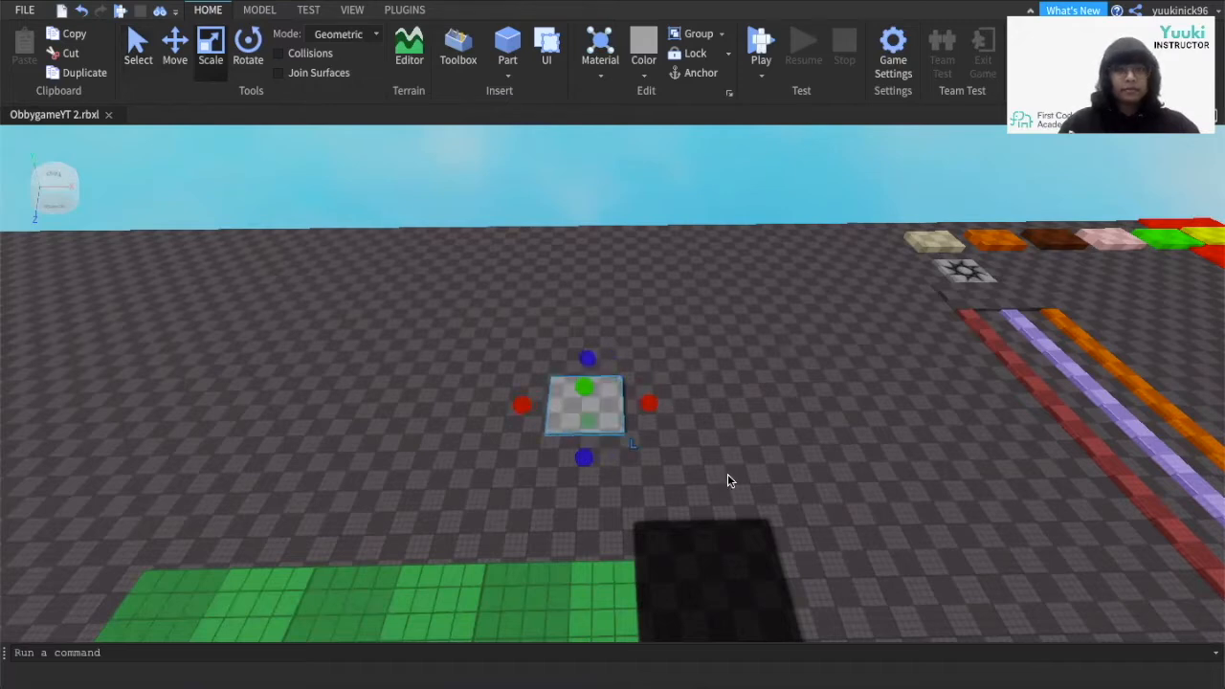
right_click_drag(819, 512, 821, 513)
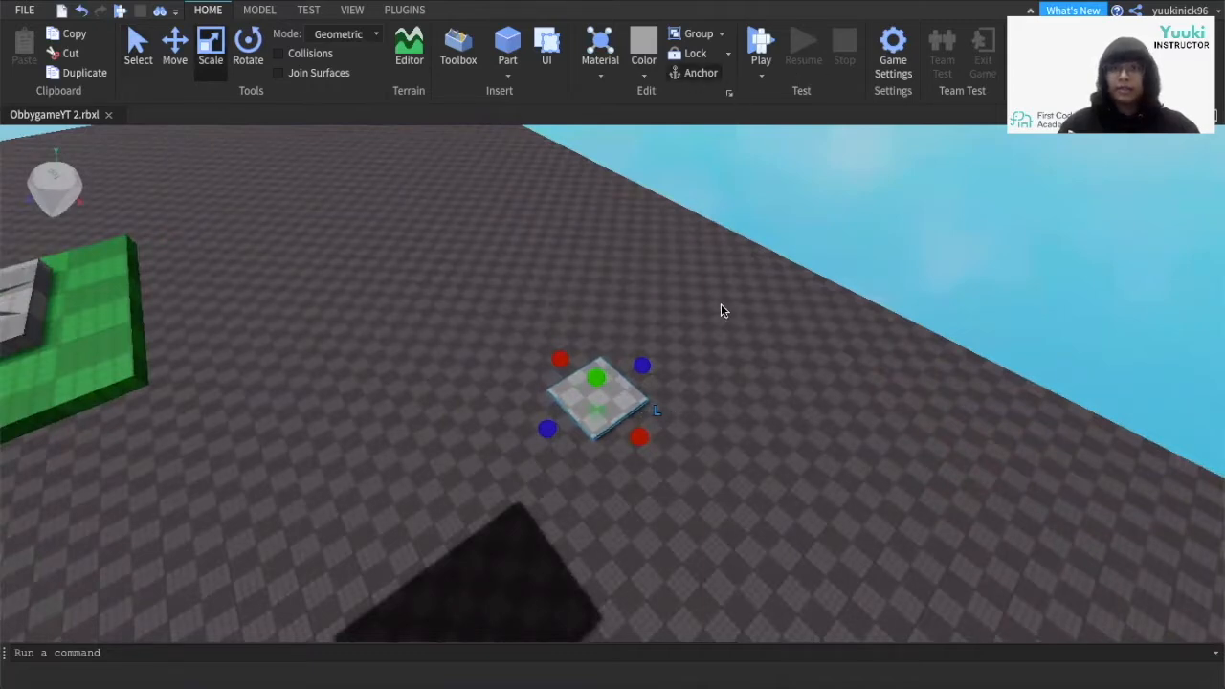
Step: Move the square slab up above the ground, directly beyond the far edge of the green starting platform
key("ctrl+2")
left_click_drag(594, 335, 587, 196)
left_click_drag(478, 335, 273, 331)
left_click_drag(385, 268, 368, 182)
right_click_drag(491, 426, 490, 426)
left_click_drag(489, 391, 483, 464)
left_click_drag(531, 347, 555, 298)
left_click_drag(431, 373, 353, 367)
left_click(600, 69)
right_click_drag(536, 495, 536, 495)
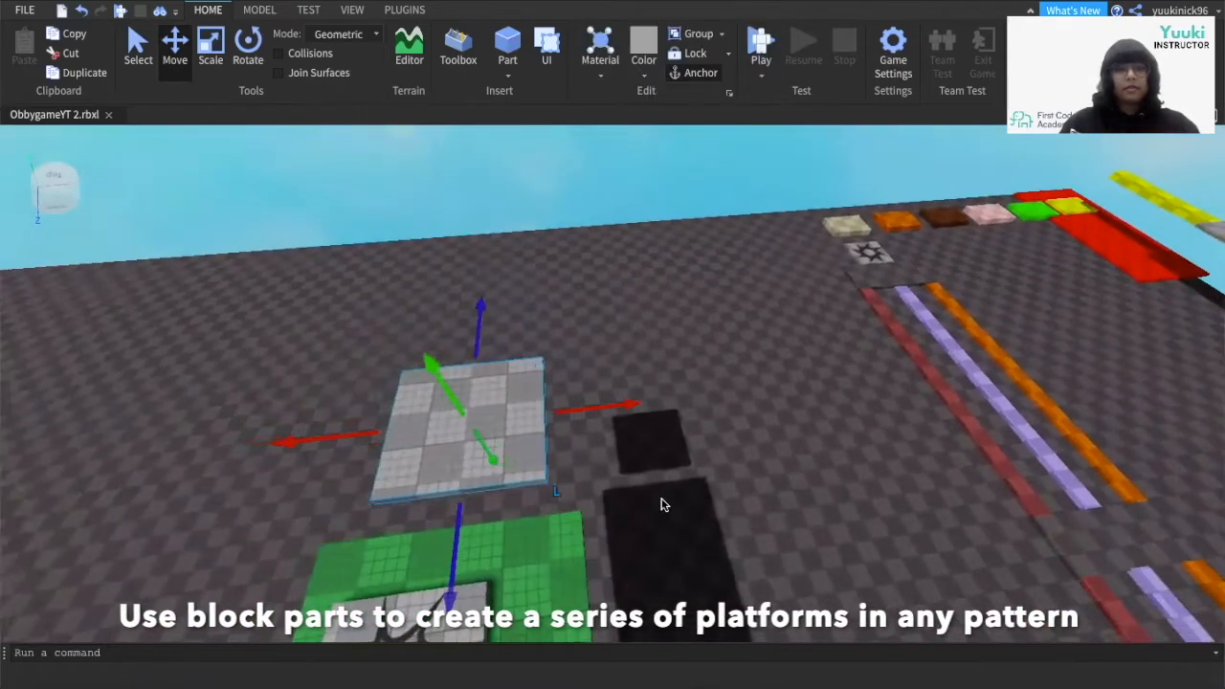
Step: Copy and paste the square platform, placing the copy diagonally ahead of the first one
key("ctrl+c")
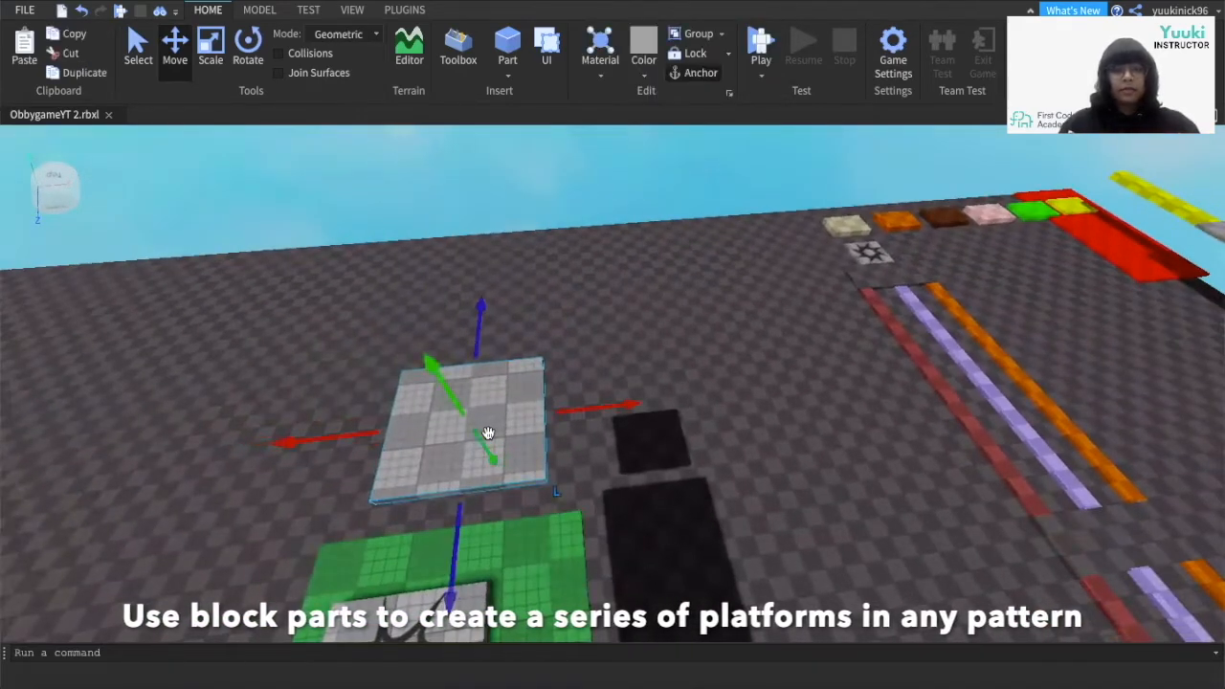
key("ctrl+v")
left_click_drag(478, 415, 363, 319)
scroll(468, 465, "up", 3)
right_click_drag(468, 465, 411, 450)
mouse_move(482, 279)
left_mouse_down()
mouse_move(517, 259)
mouse_move(467, 285)
left_mouse_up()
right_click_drag(467, 286, 487, 326)
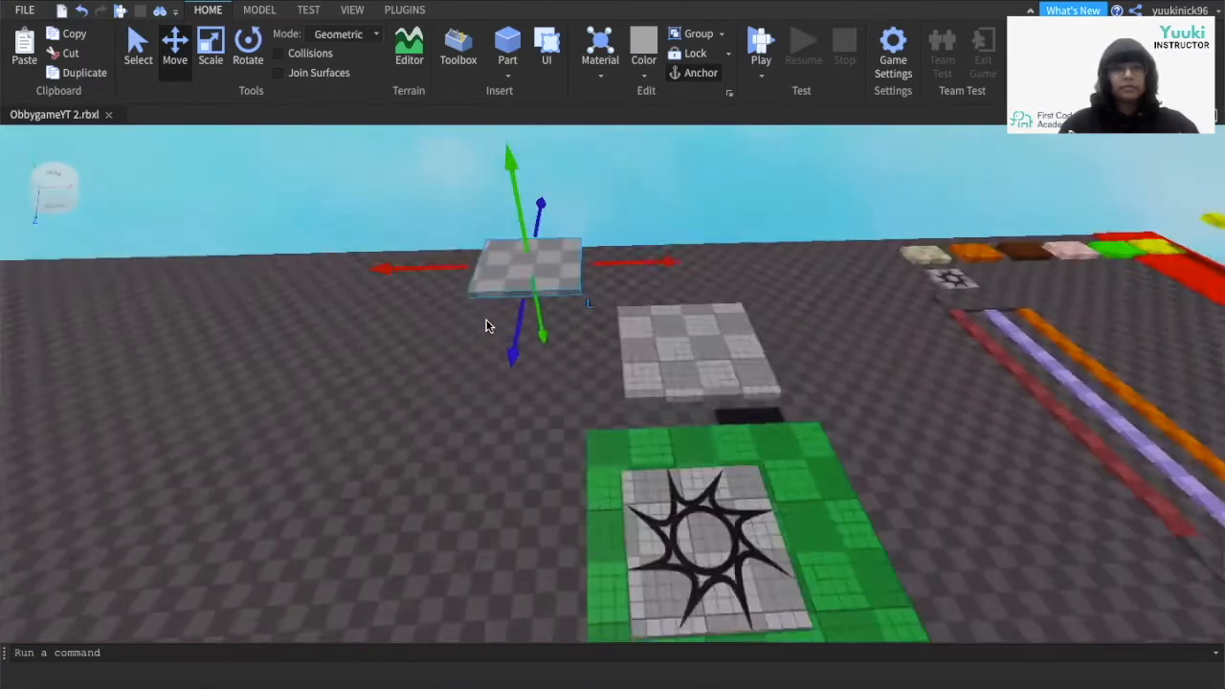
Step: Duplicate the second platform and place the duplicate as the third stepping platform farther along the path
scroll(487, 326, "down", 3)
key("ctrl+d")
left_click_drag(559, 250, 560, 201)
left_click_drag(552, 248, 547, 226)
left_click_drag(660, 255, 710, 252)
Step: Duplicate the third platform and position the duplicate as the fourth one in the path
key("ctrl+d")
left_click_drag(614, 182, 604, 146)
left_click_drag(691, 194, 693, 222)
left_click(561, 323)
scroll(793, 350, "up", 3)
Step: Add a fifth platform by duplicating the fourth, and nudge individual platforms to adjust their placement along the path
key("ctrl+d")
left_click(820, 356)
right_click_drag(820, 356, 821, 356)
scroll(821, 355, "down", 3)
left_click(417, 430)
left_click_drag(433, 392, 433, 384)
left_click(671, 540)
right_click_drag(671, 539, 671, 564)
left_click(587, 386)
left_click_drag(580, 470, 579, 499)
left_click(596, 231)
left_click_drag(586, 306, 585, 328)
Step: Duplicate the end platform twice, shifting each duplicate onward to form the sixth and seventh platforms
key("ctrl+d")
left_click_drag(502, 246, 412, 242)
right_click_drag(603, 292, 602, 277)
key("ctrl+d")
left_click_drag(472, 384, 492, 328)
left_click_drag(522, 377, 561, 377)
Step: Duplicate the end platform twice more to complete a nine-platform path, and nudge single platforms into place
key("ctrl+d")
left_click_drag(526, 343, 584, 298)
key("ctrl+d")
left_click(396, 415)
right_click_drag(396, 415, 396, 415)
left_click(558, 415)
left_click_drag(542, 335, 543, 313)
left_click(307, 420)
left_click_drag(312, 316, 312, 300)
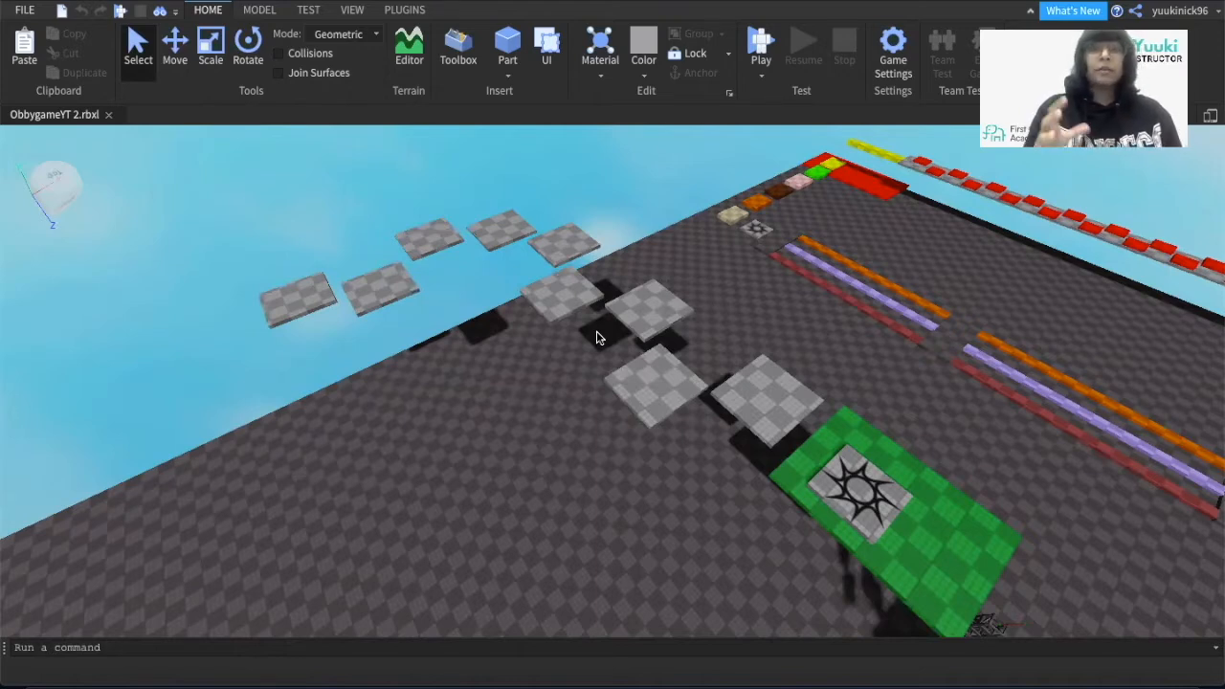
Step: Select the second platform from the start and show its entry in the Explorer's object tree
left_click(658, 387)
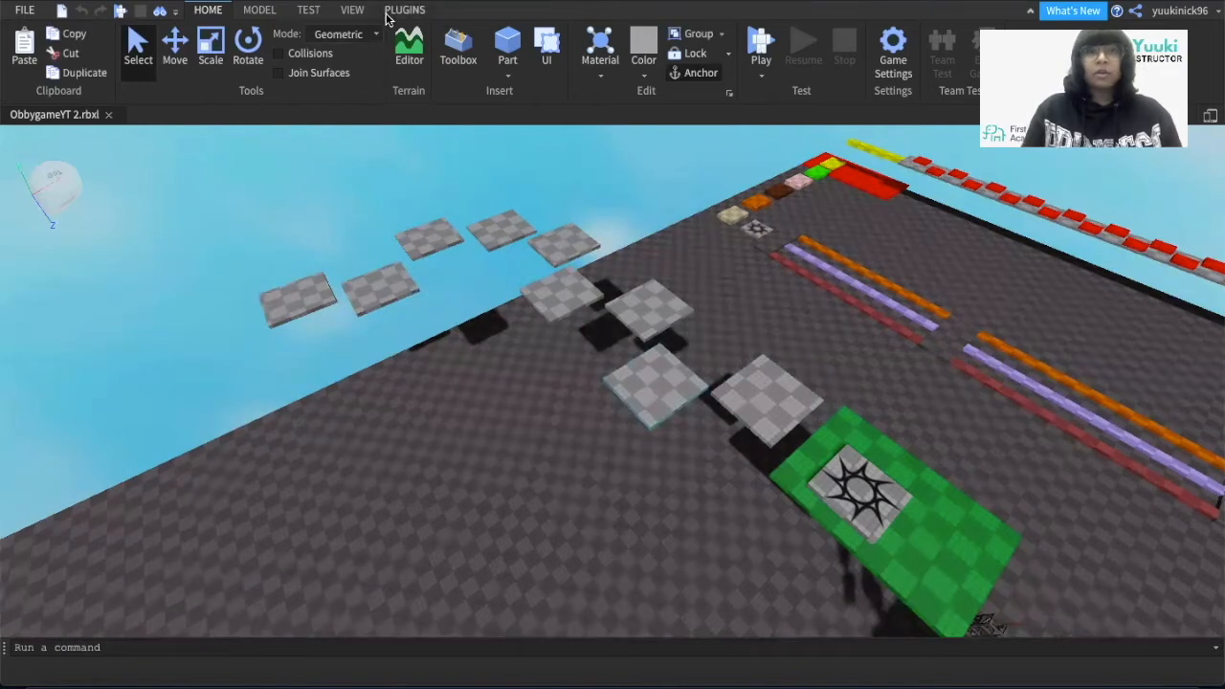
left_click(353, 11)
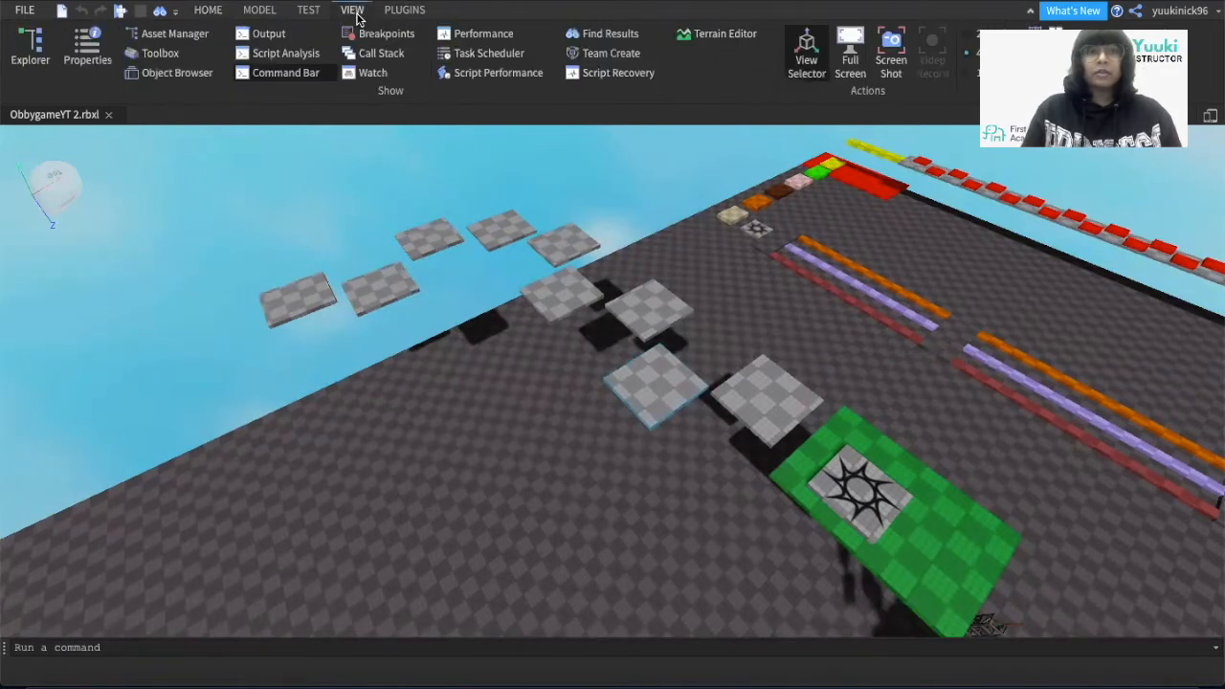
left_click(32, 48)
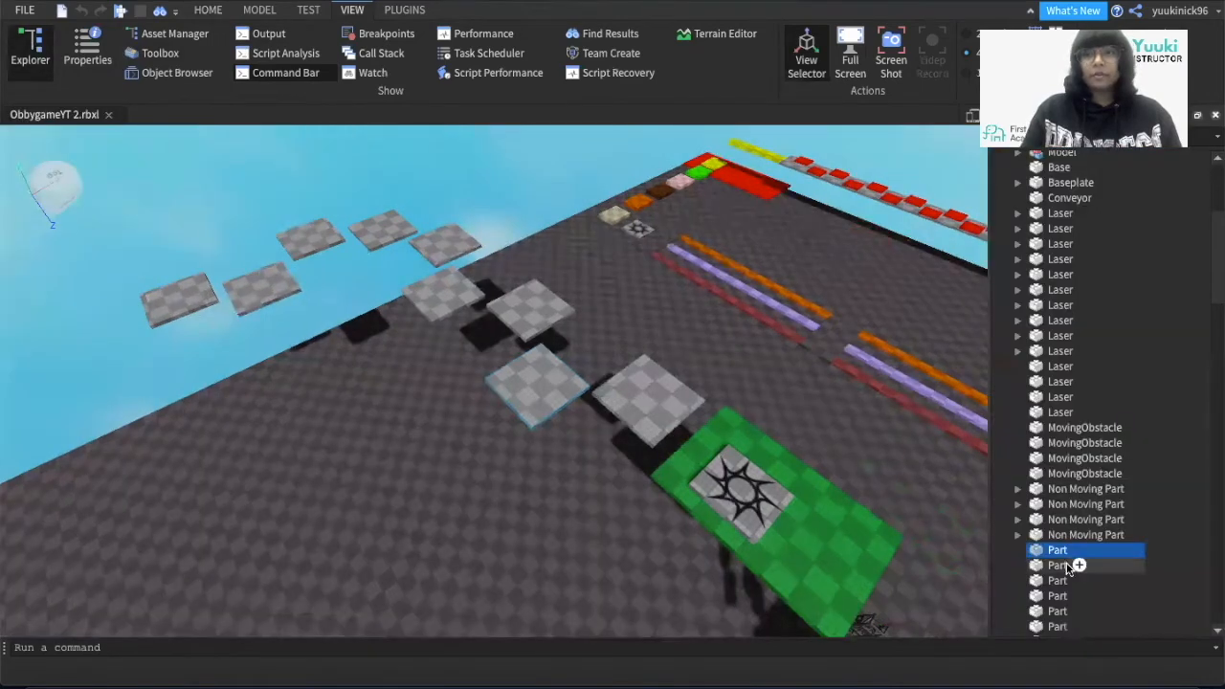
scroll(1069, 569, "down", 10)
scroll(1068, 565, "up", 10)
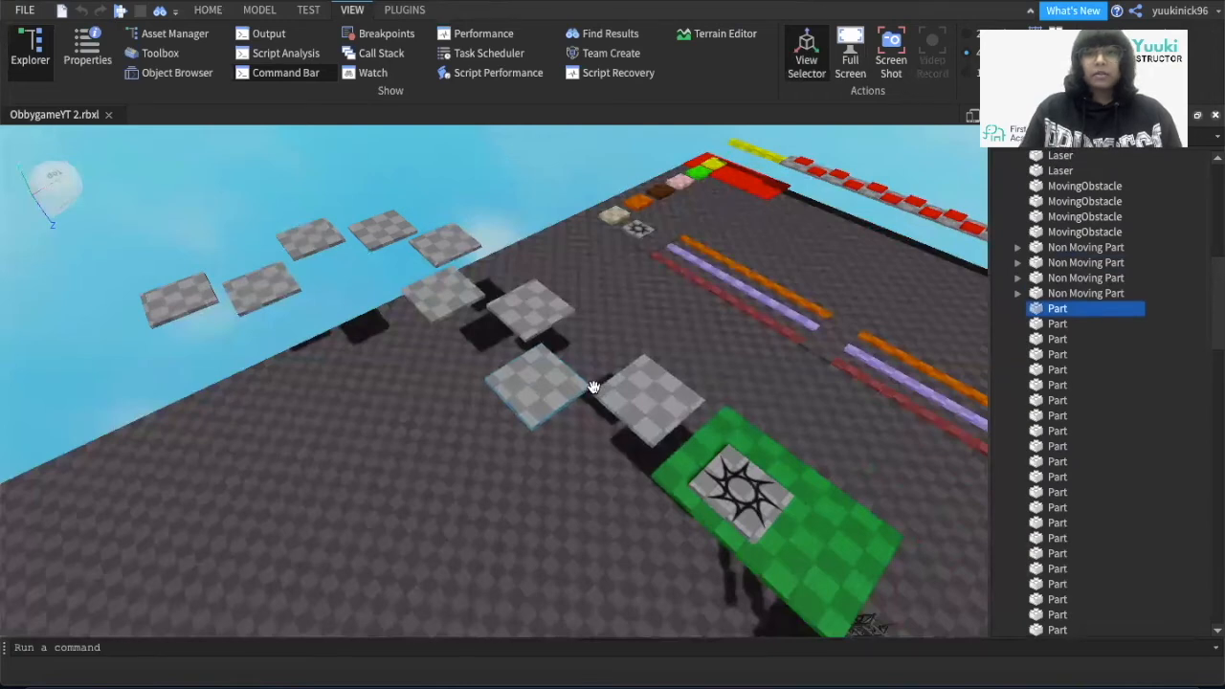
Step: Rename the second platform's part as Flashing
right_click(1057, 308)
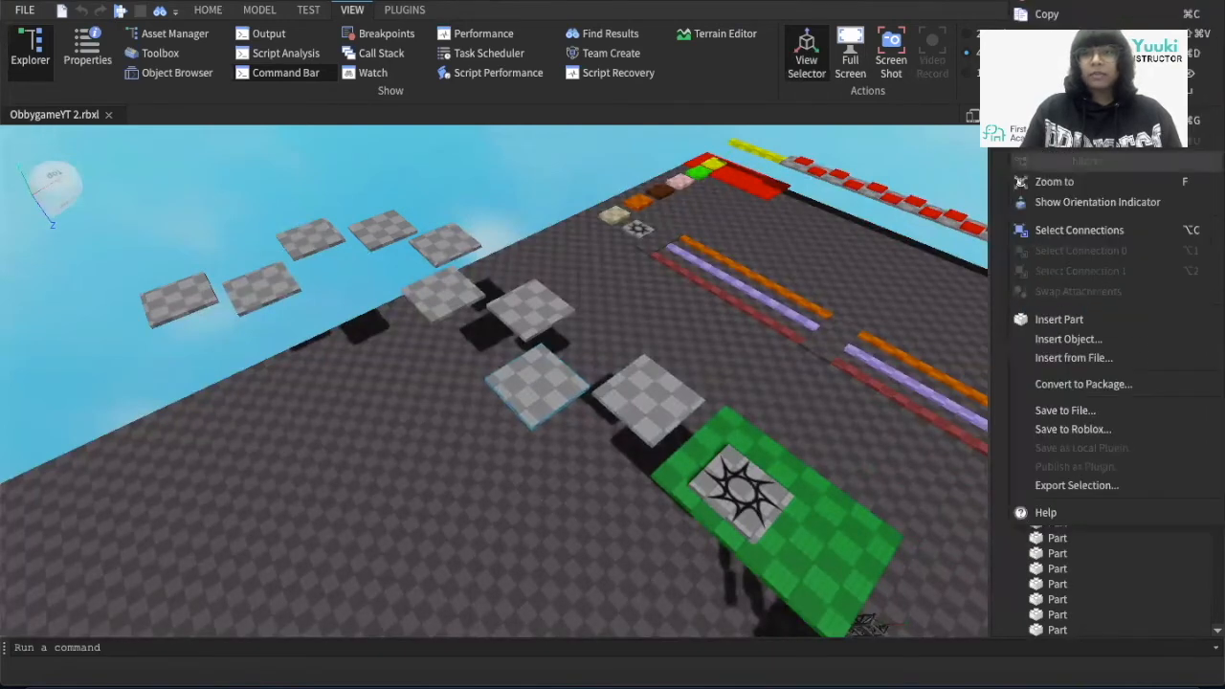
left_click(1060, 93)
key("BackSpace")
type("Flashing")
key("Return")
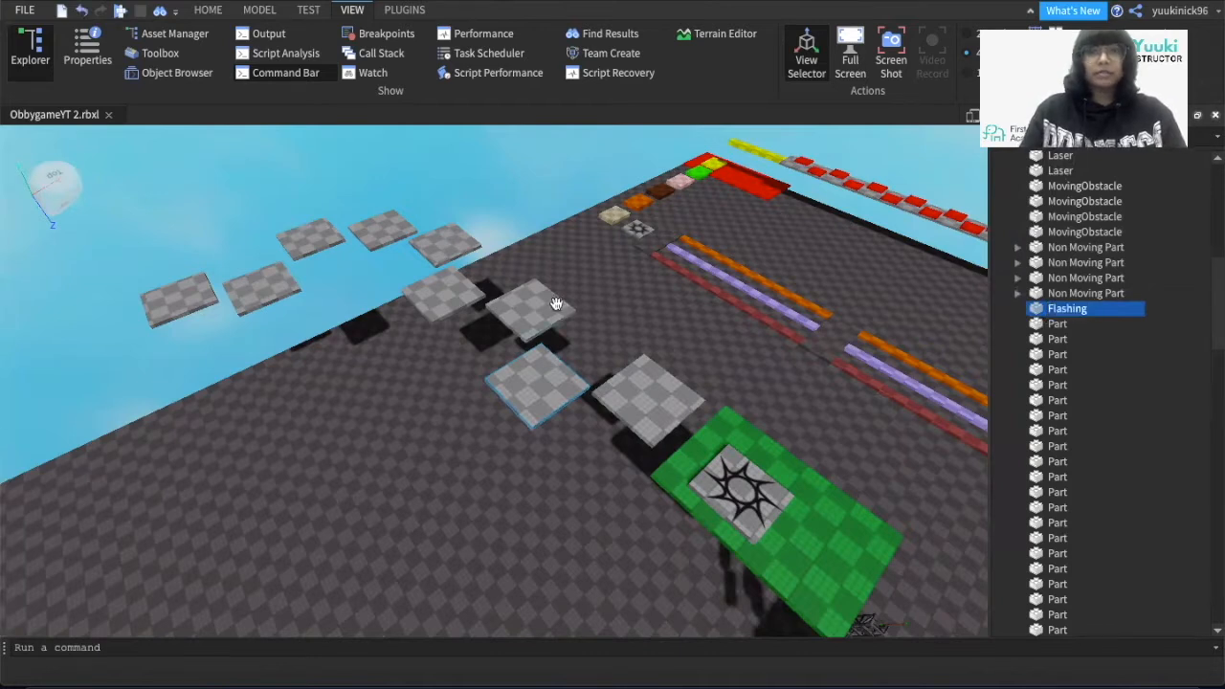
Step: Rename two further platforms along the path as Flashing
left_click(446, 246)
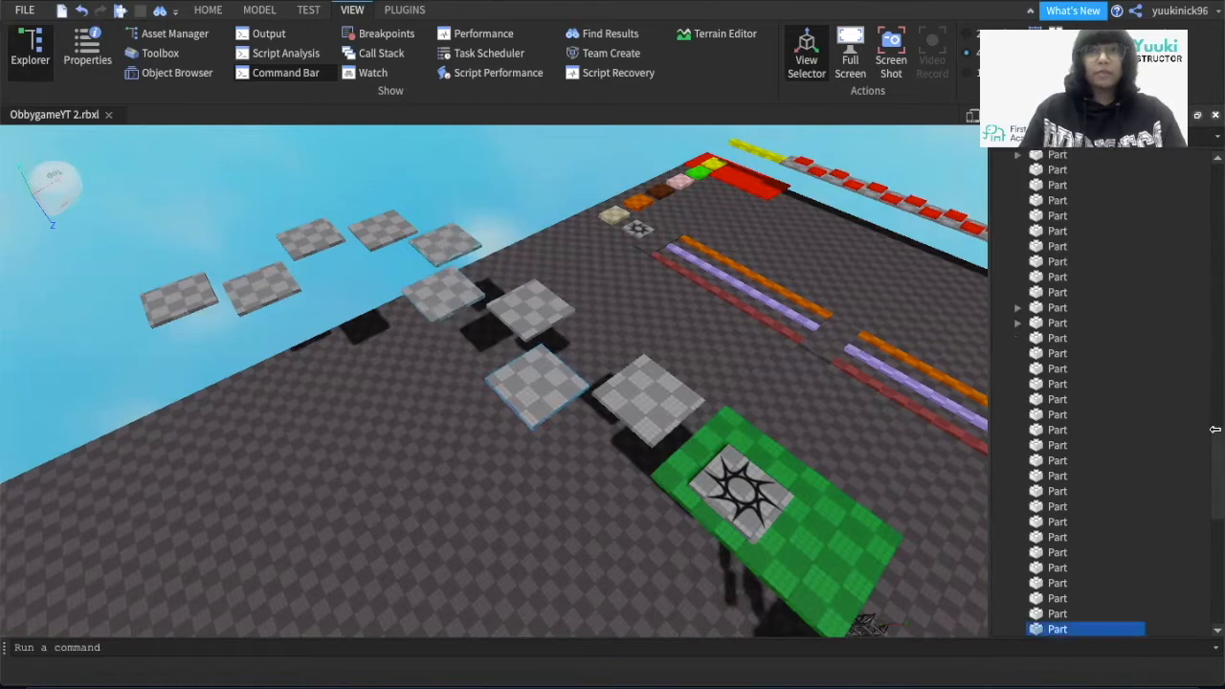
scroll(1080, 584, "down", 2)
type("Flashing")
key("Return")
left_click(566, 308)
right_click(1068, 623)
left_click(1065, 196)
type("Flashing")
key("Return")
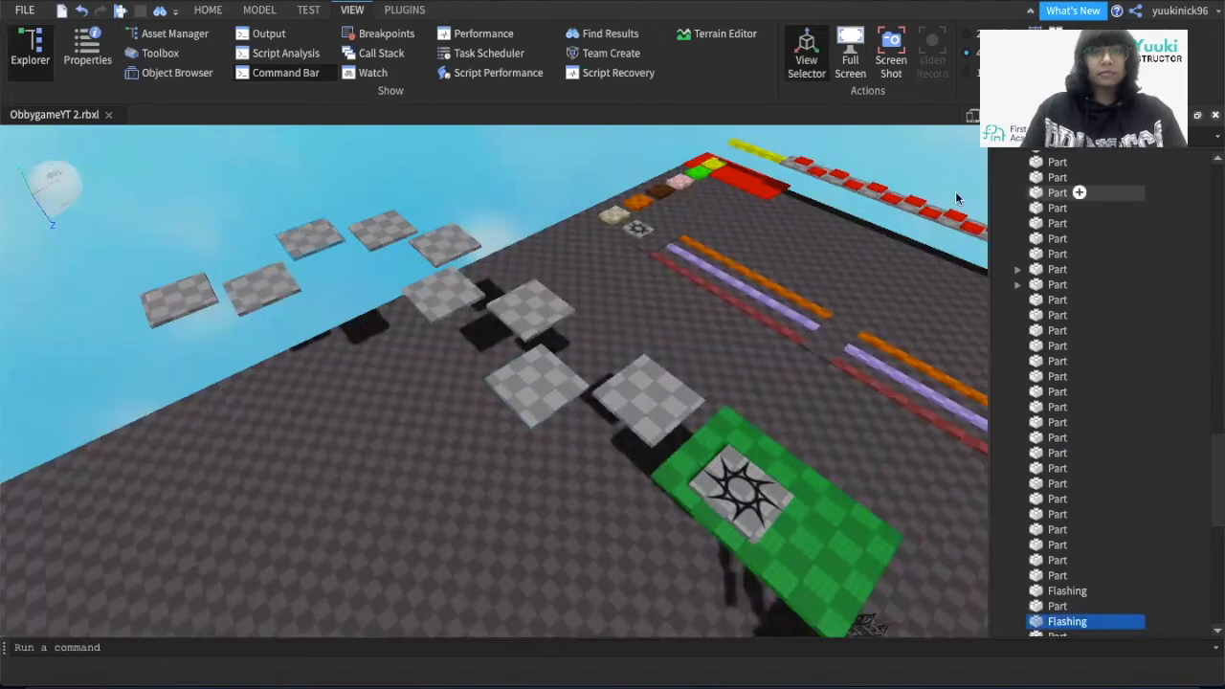
Step: Rename one more platform near the far end of the path as Flashing
left_click(539, 402)
key("F2")
type("Flashing")
key("Return")
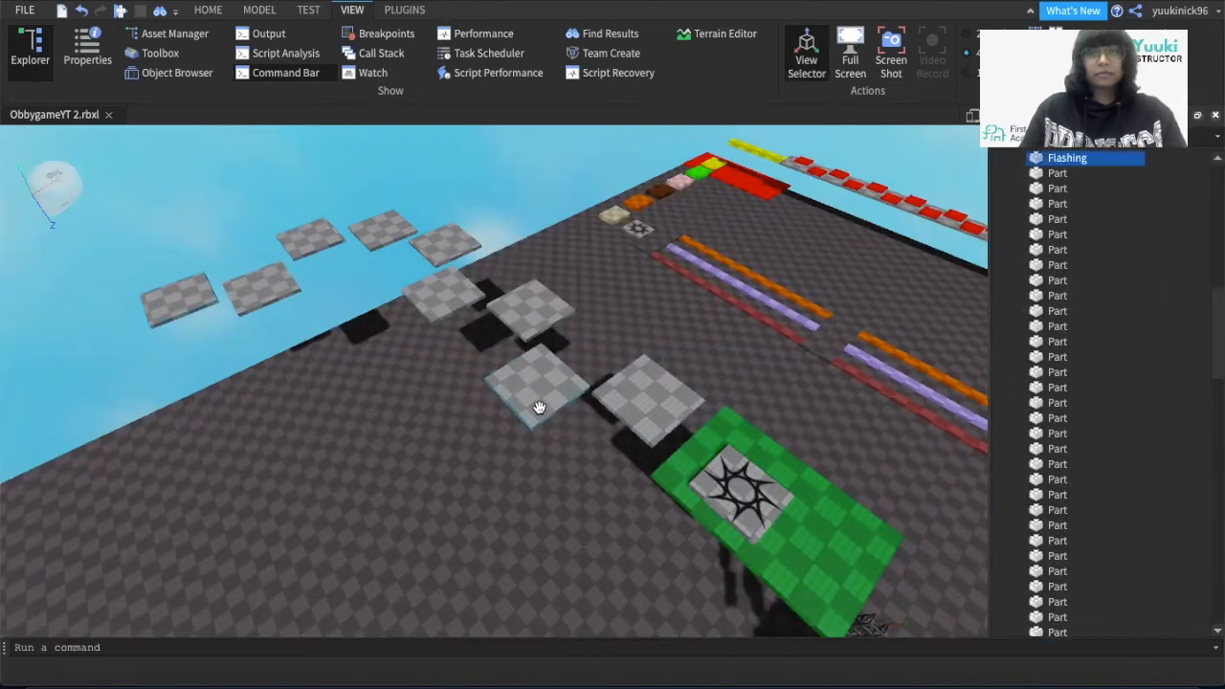
right_click_drag(539, 407, 413, 512)
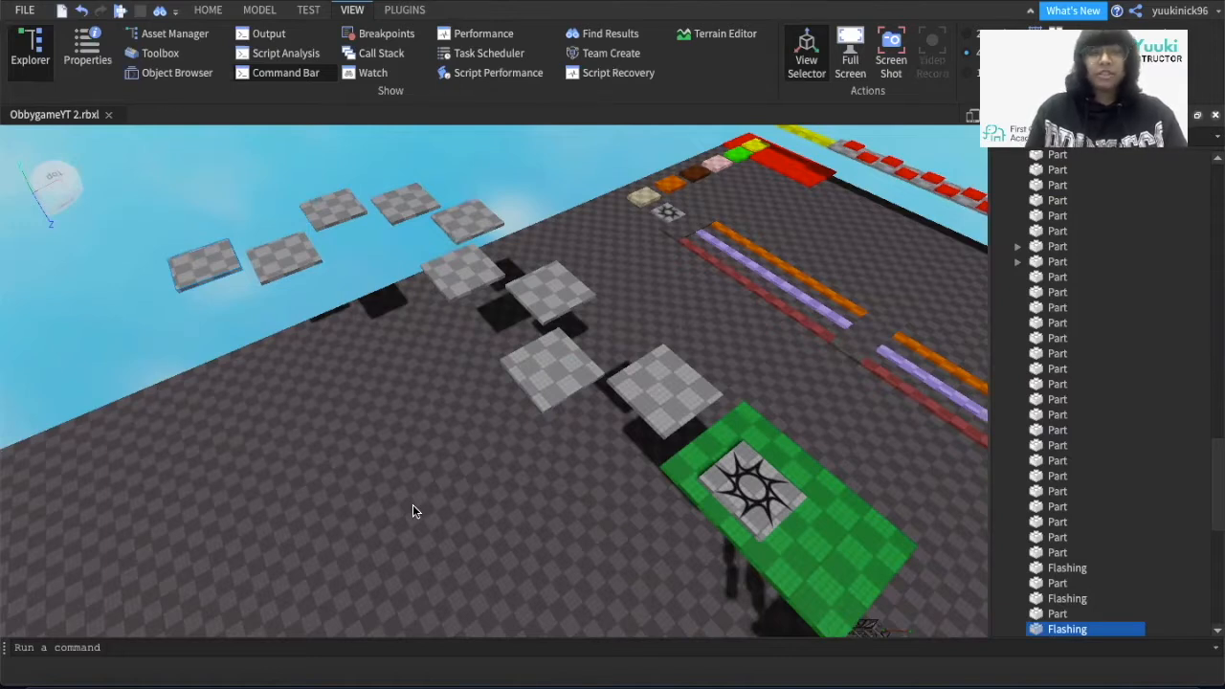
Step: Add a Script to the second platform's Flashing part and delete the default print("Hello world!") line
scroll(1119, 593, "down", 3)
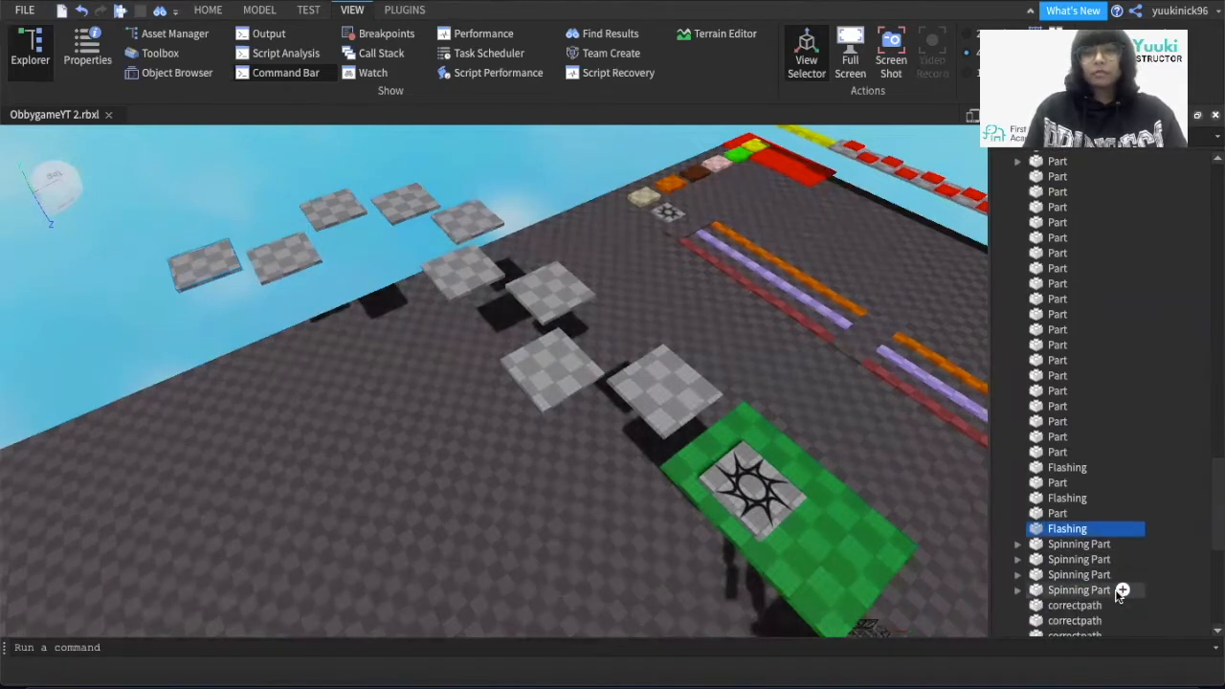
left_click(542, 383)
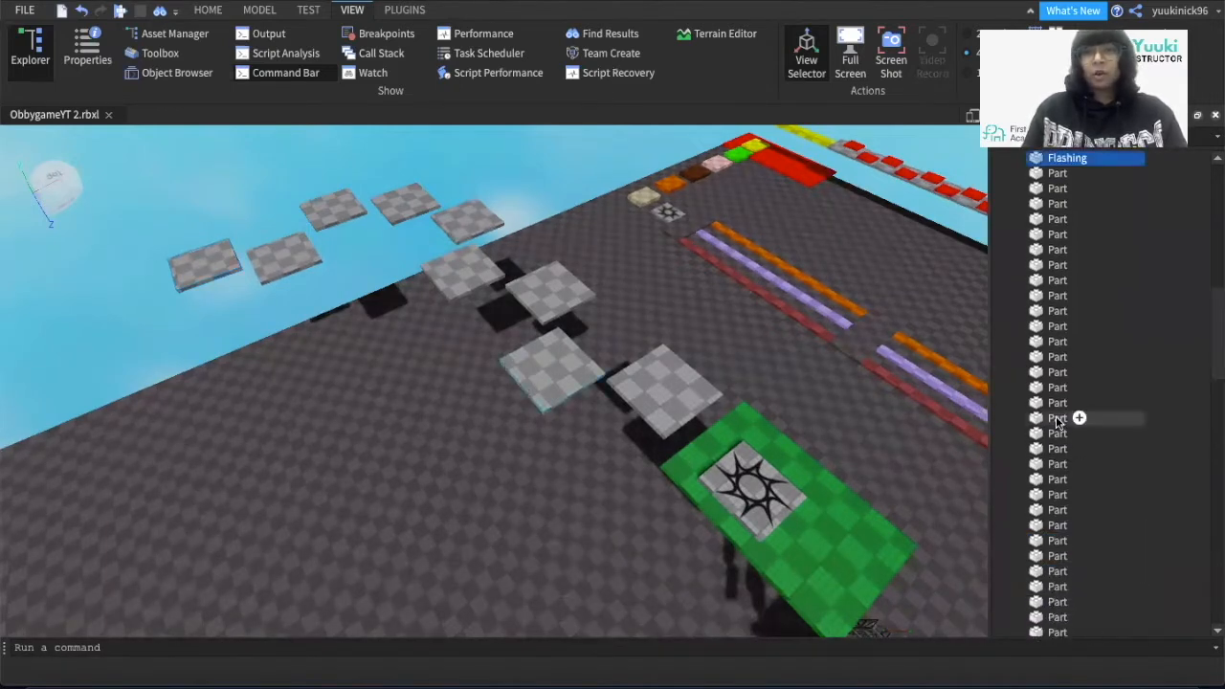
scroll(1079, 303, "up", 4)
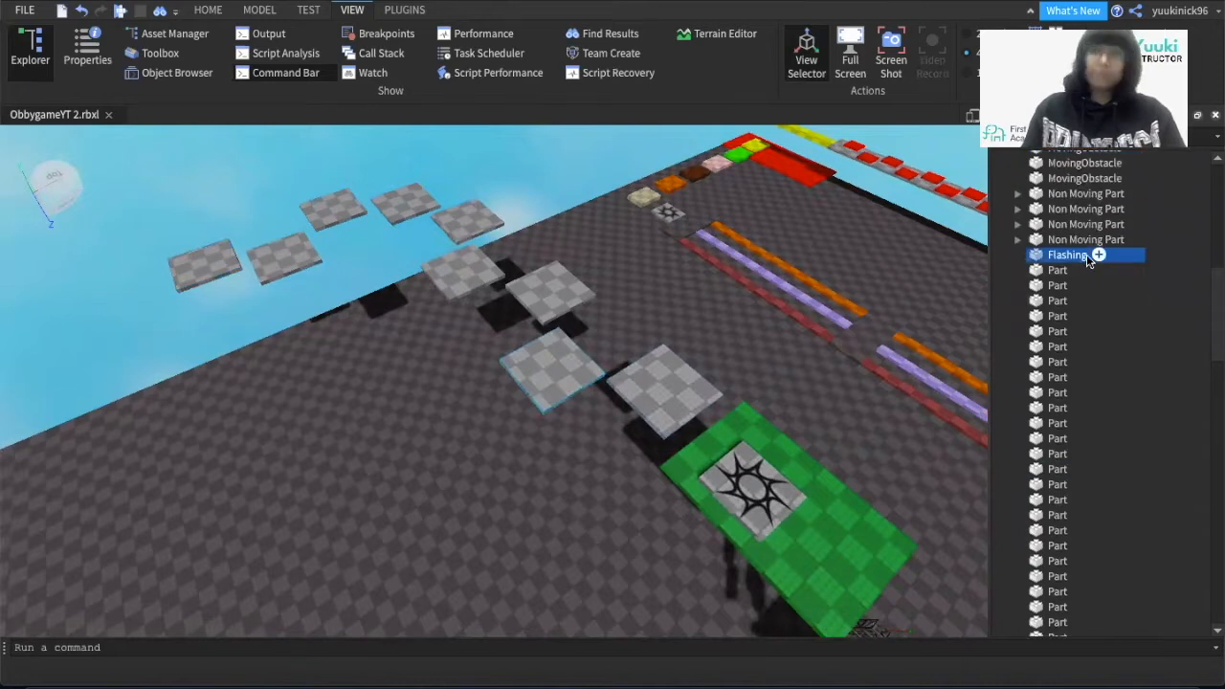
left_click(1098, 257)
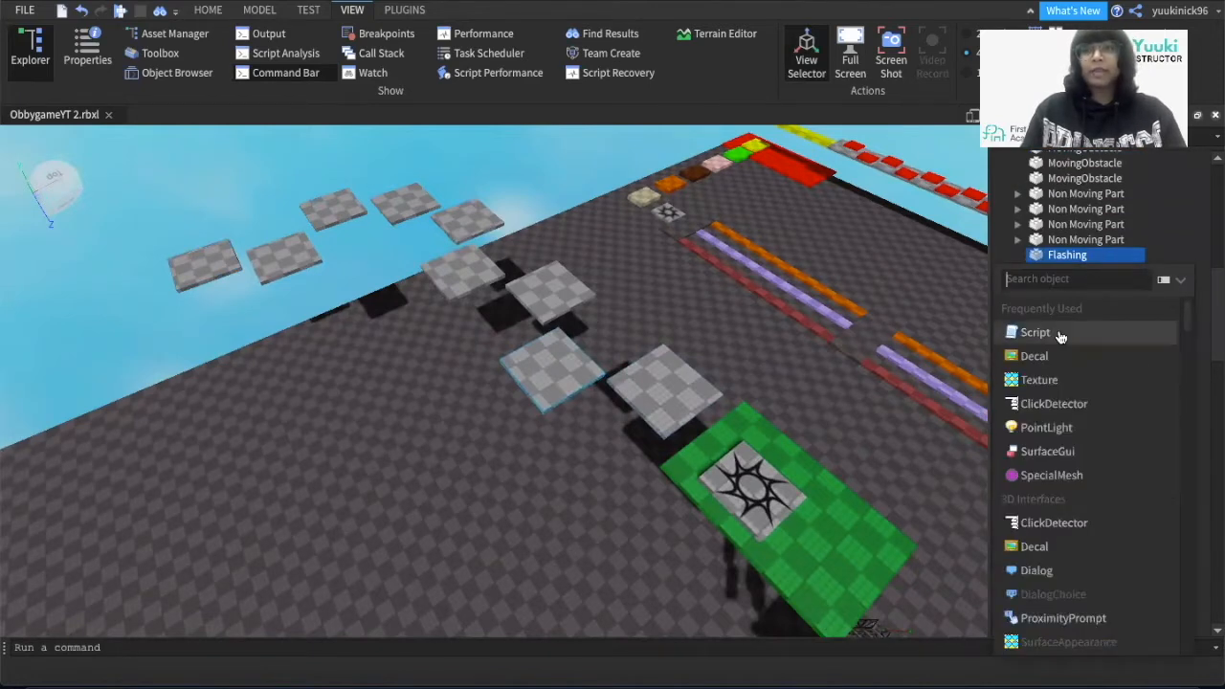
left_click(1050, 332)
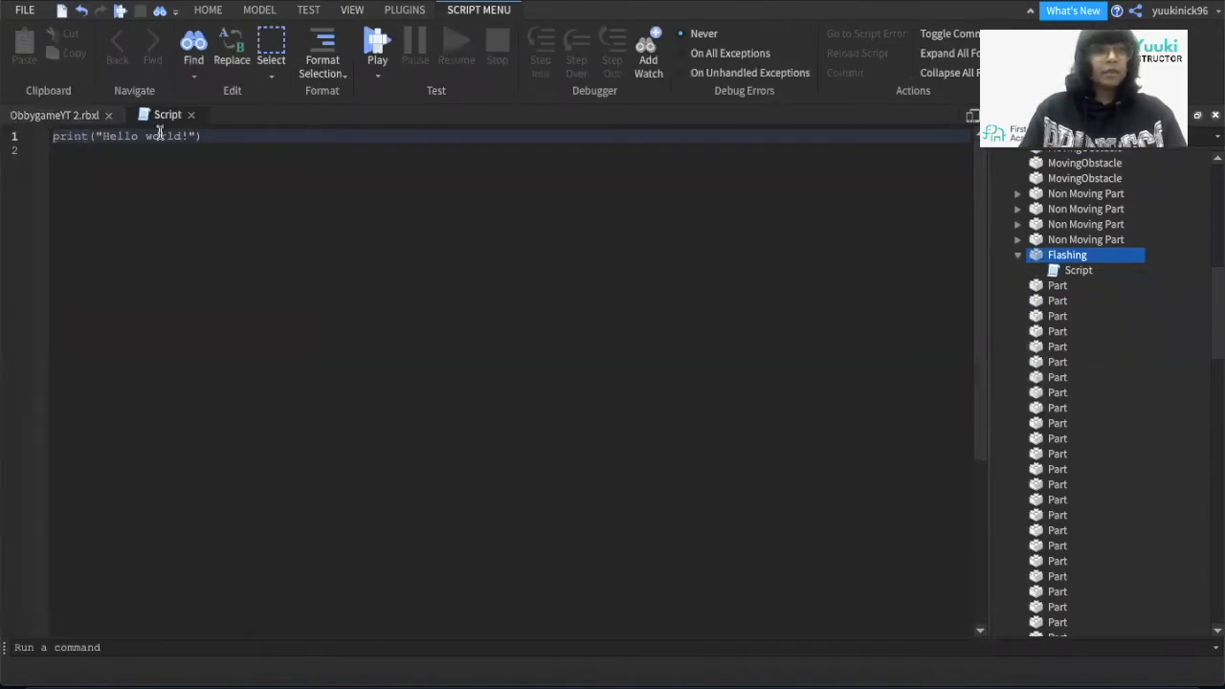
left_click_drag(200, 136, 52, 136)
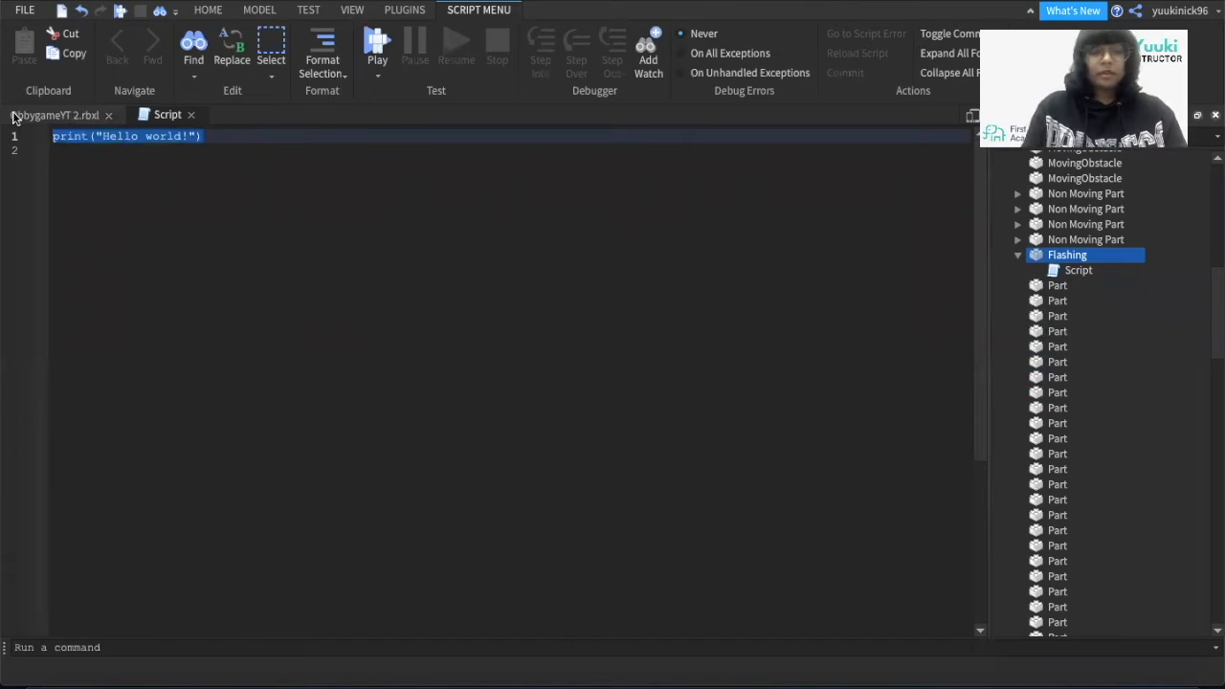
key("BackSpace")
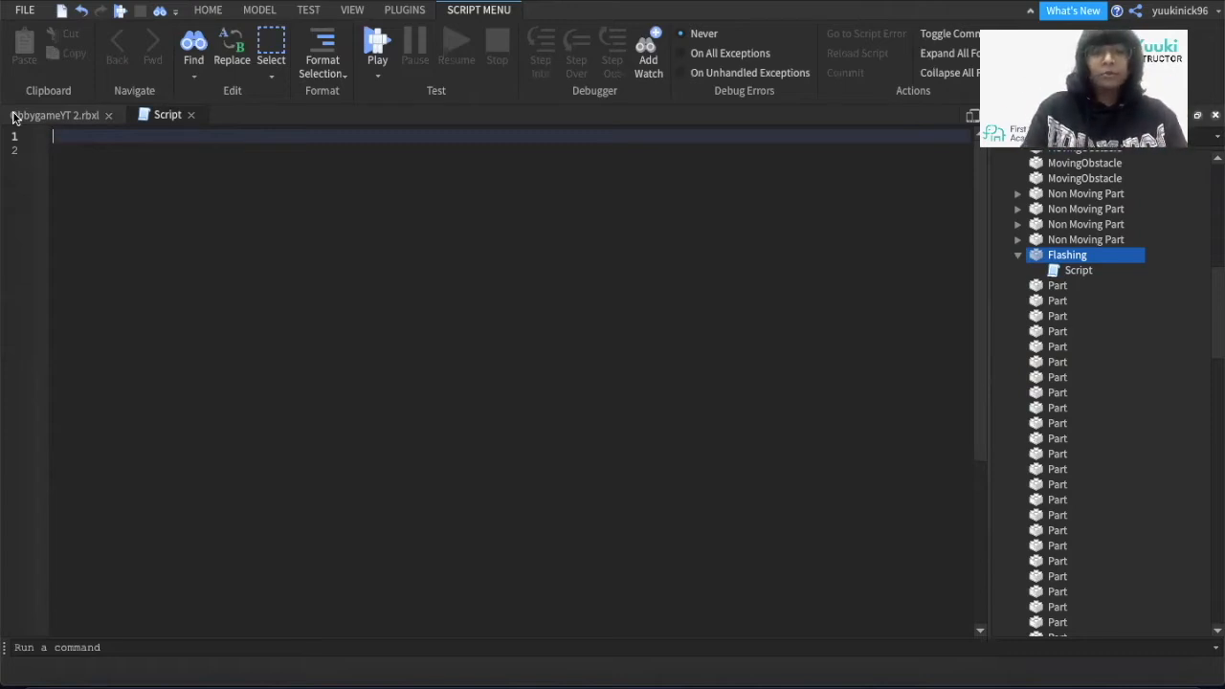
Step: Write a while (true) do loop closed with end in the script
type("while")
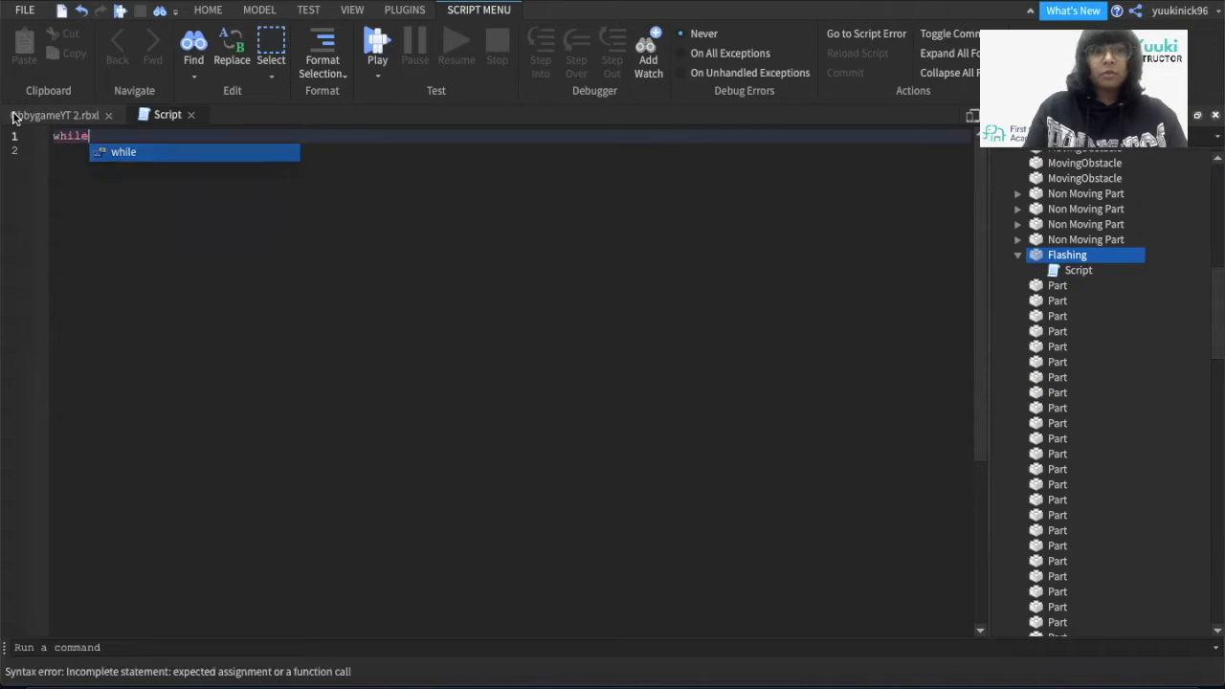
key("Return")
left_click(92, 139)
type("(true")
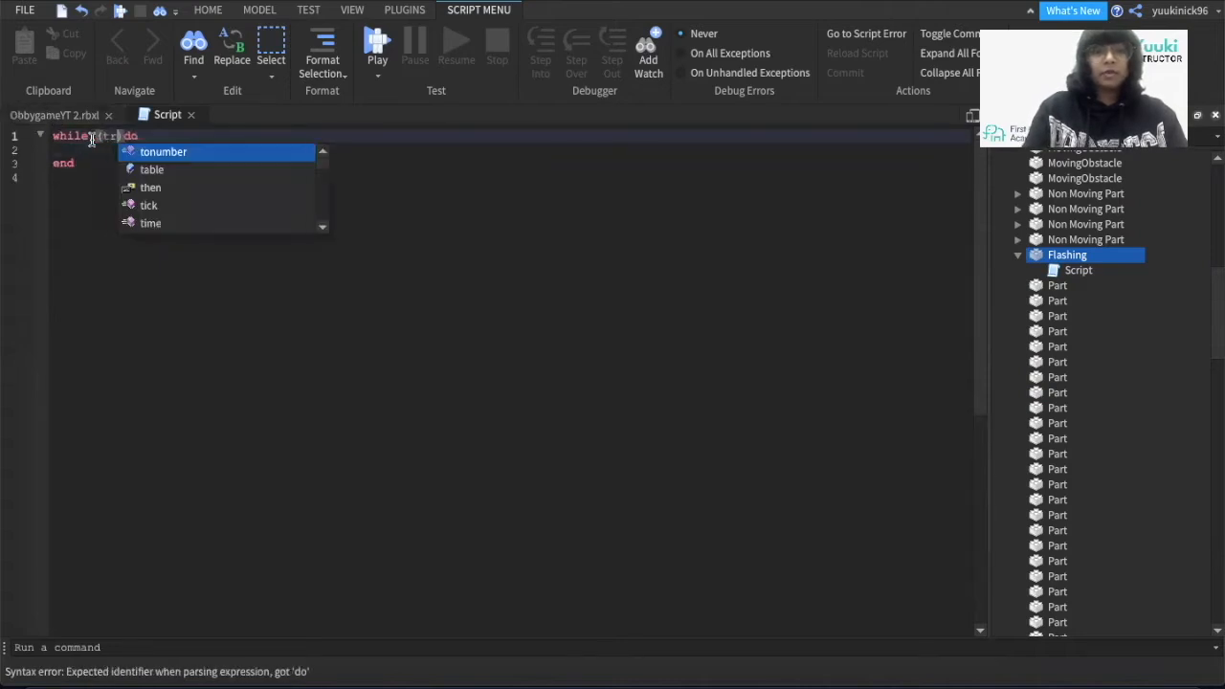
type(")")
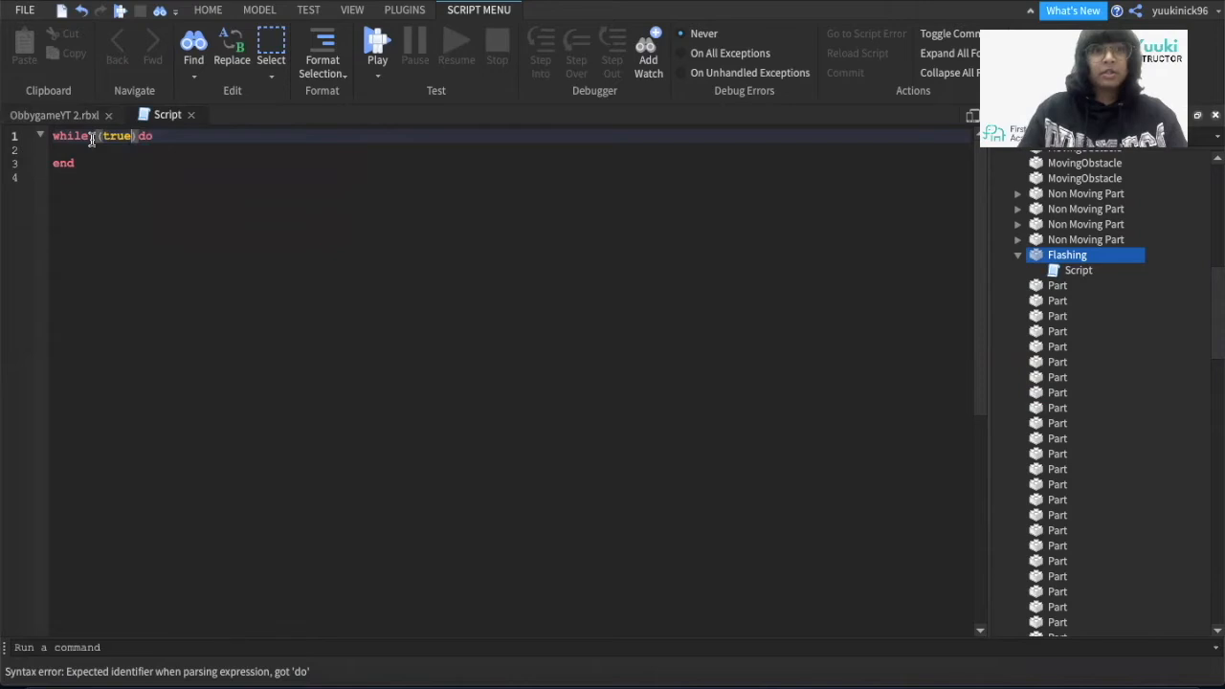
Step: Add script.Parent.Transparency = 0 inside the loop body
left_click(169, 144)
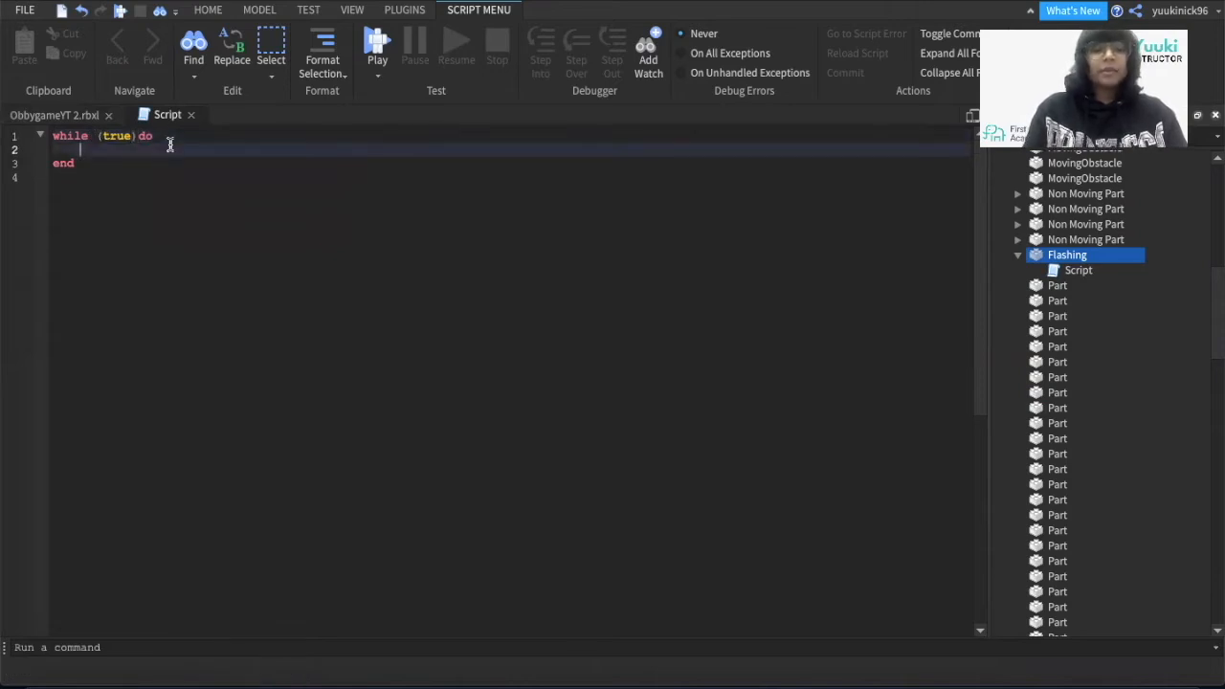
type("script.Parent")
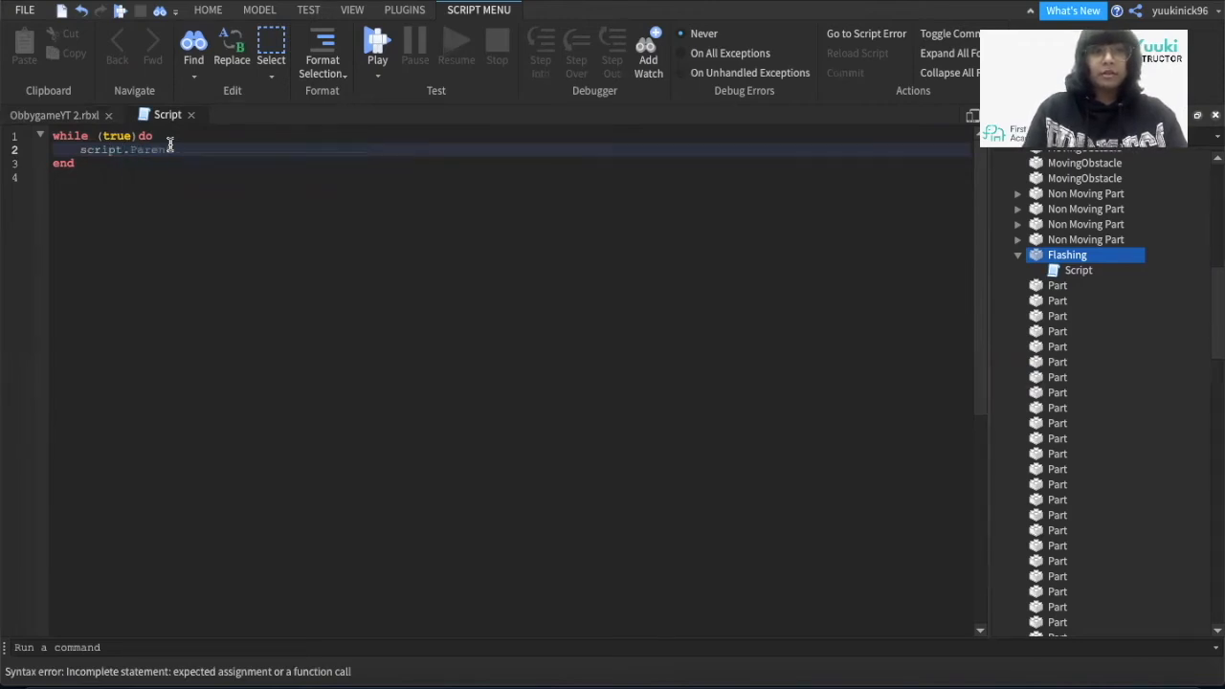
type(".Tr")
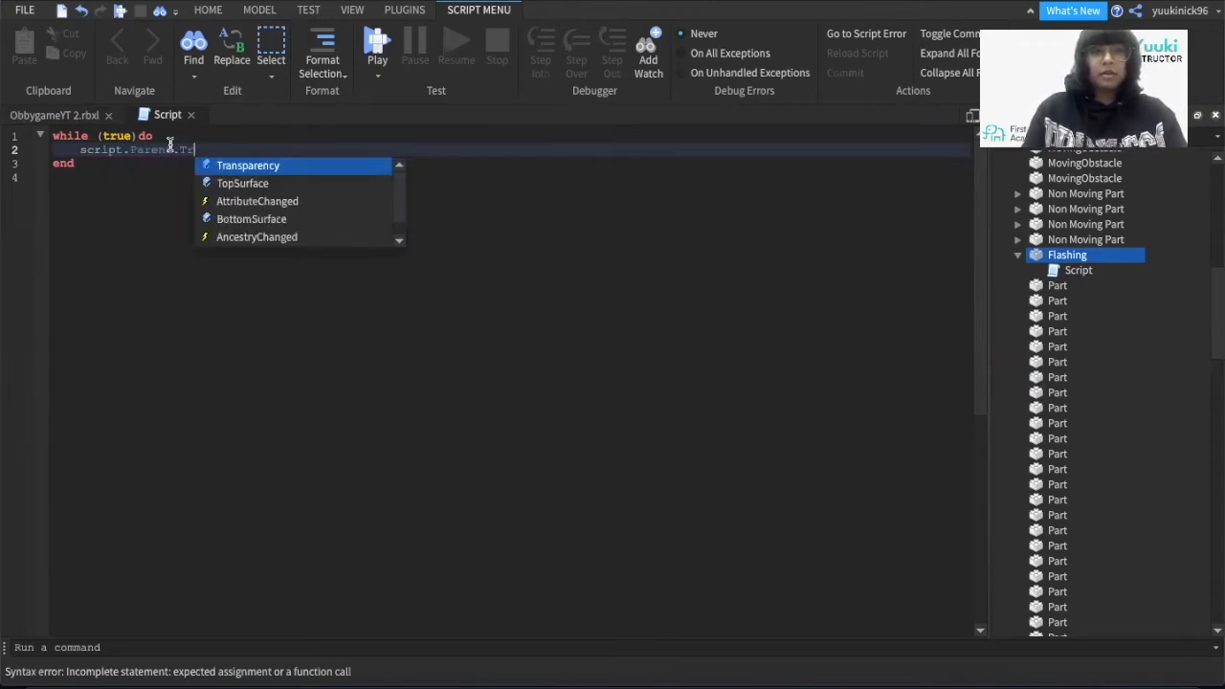
left_click(253, 167)
type("= 0")
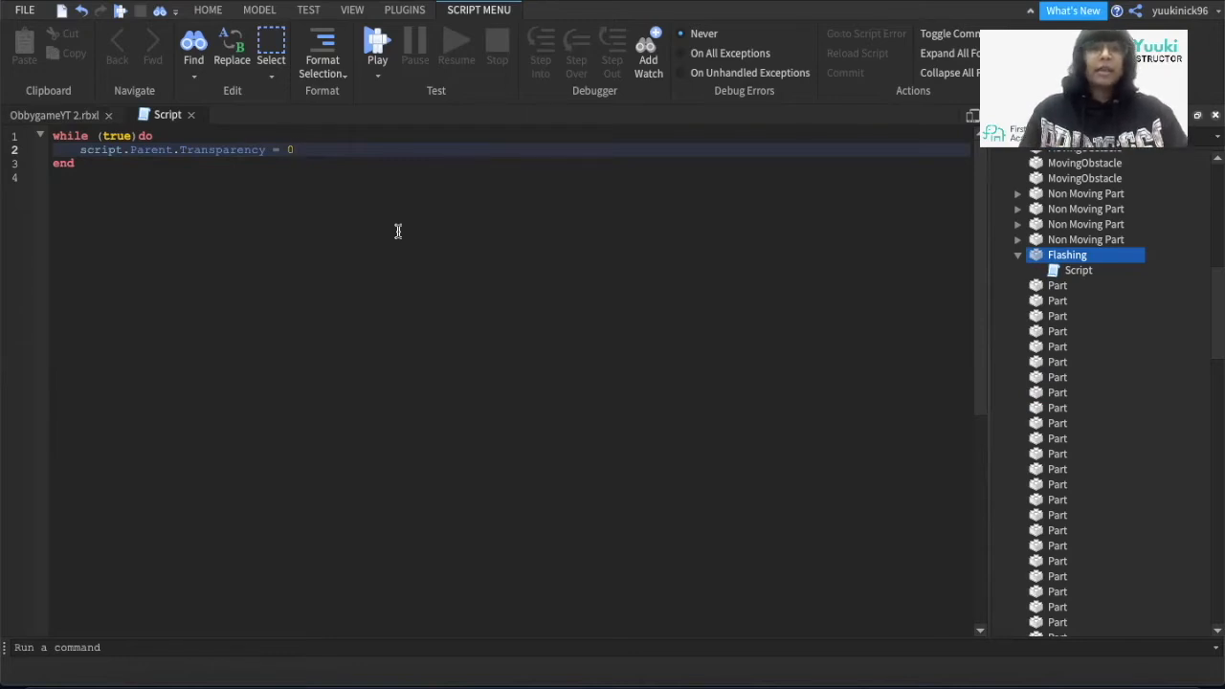
Step: Add the line script.Parent.CanCollide = true below the Transparency line inside the loop
key("Return")
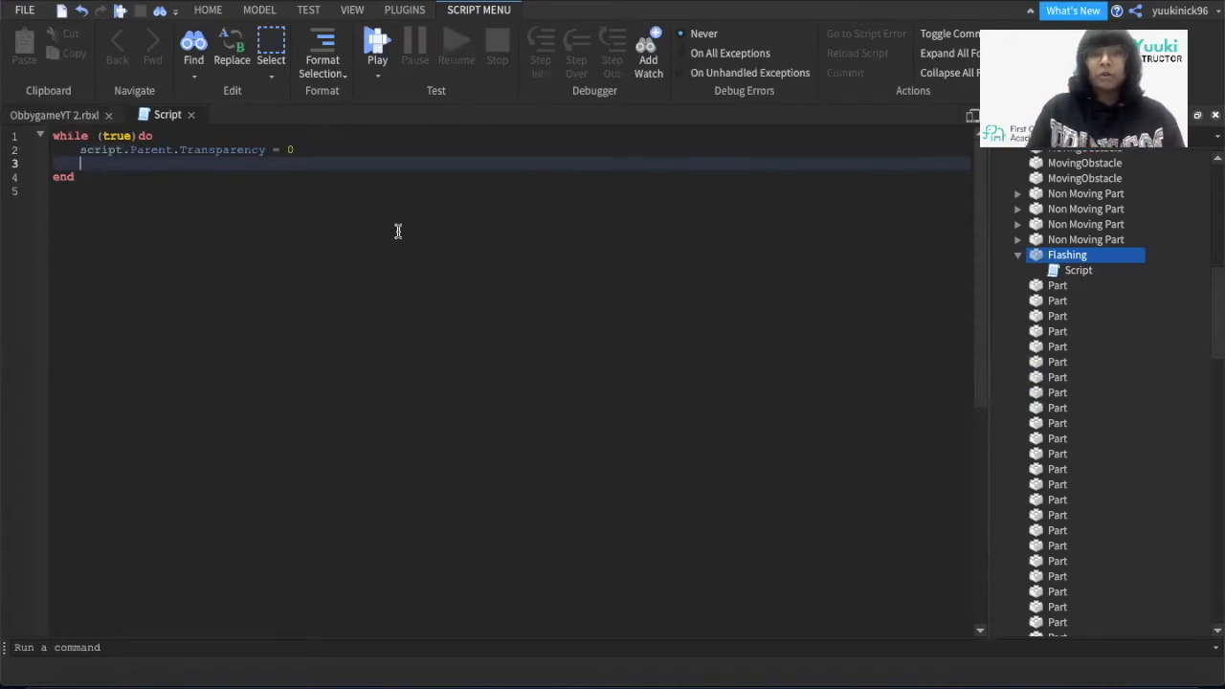
type("scr")
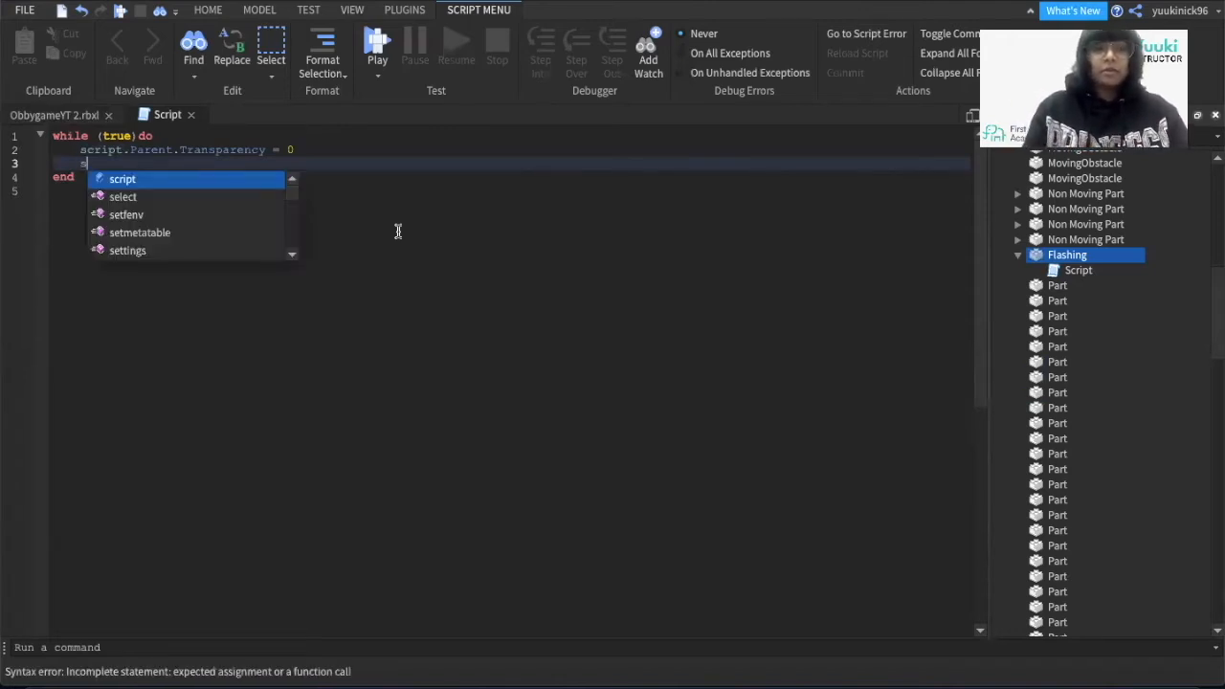
key("Tab")
type(".P")
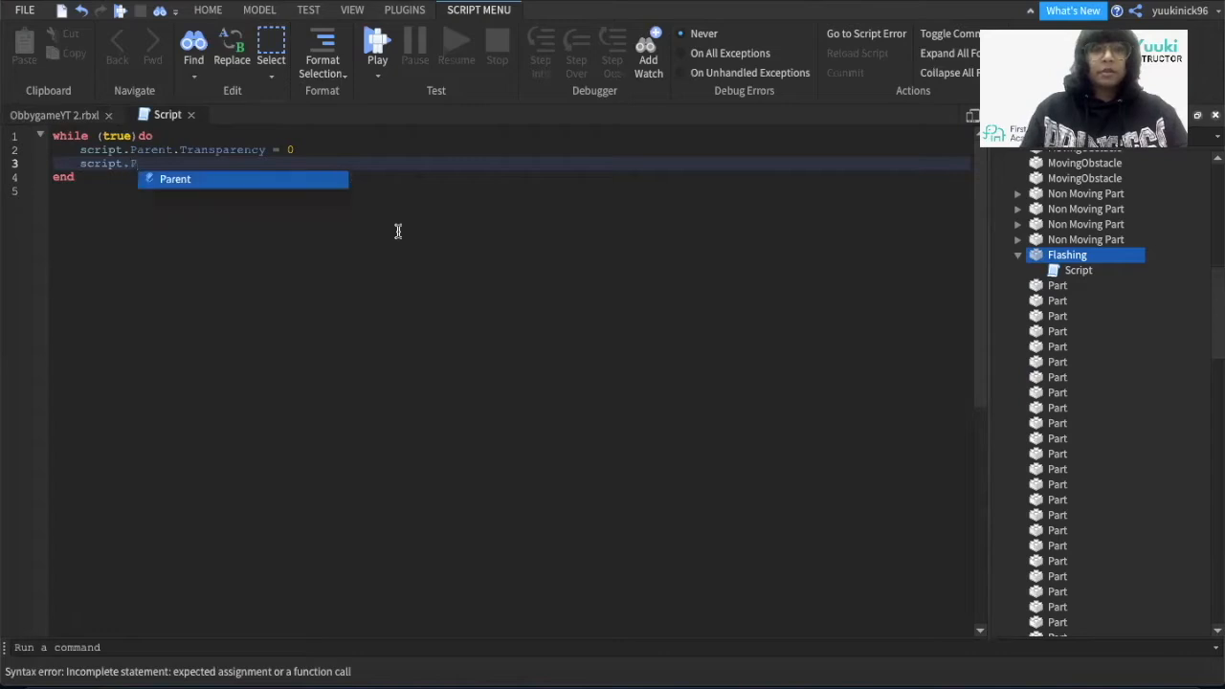
key("Tab")
type(".Ca")
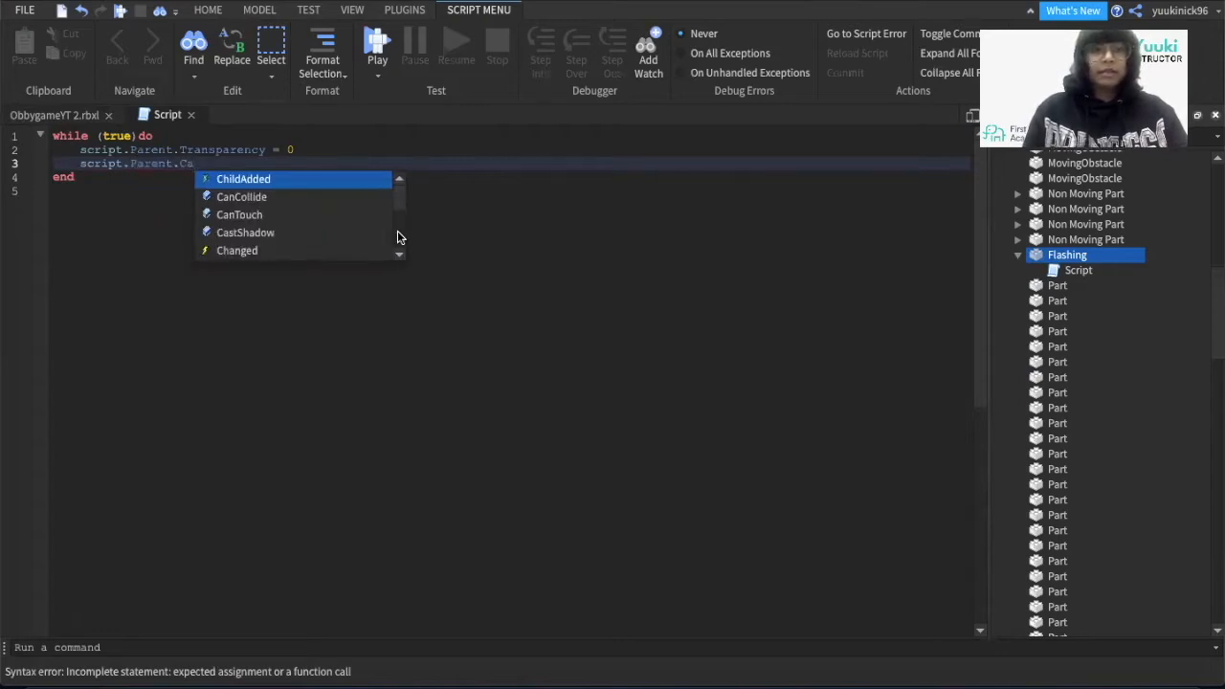
key("Down")
key("Tab")
type("= tr")
key("Tab")
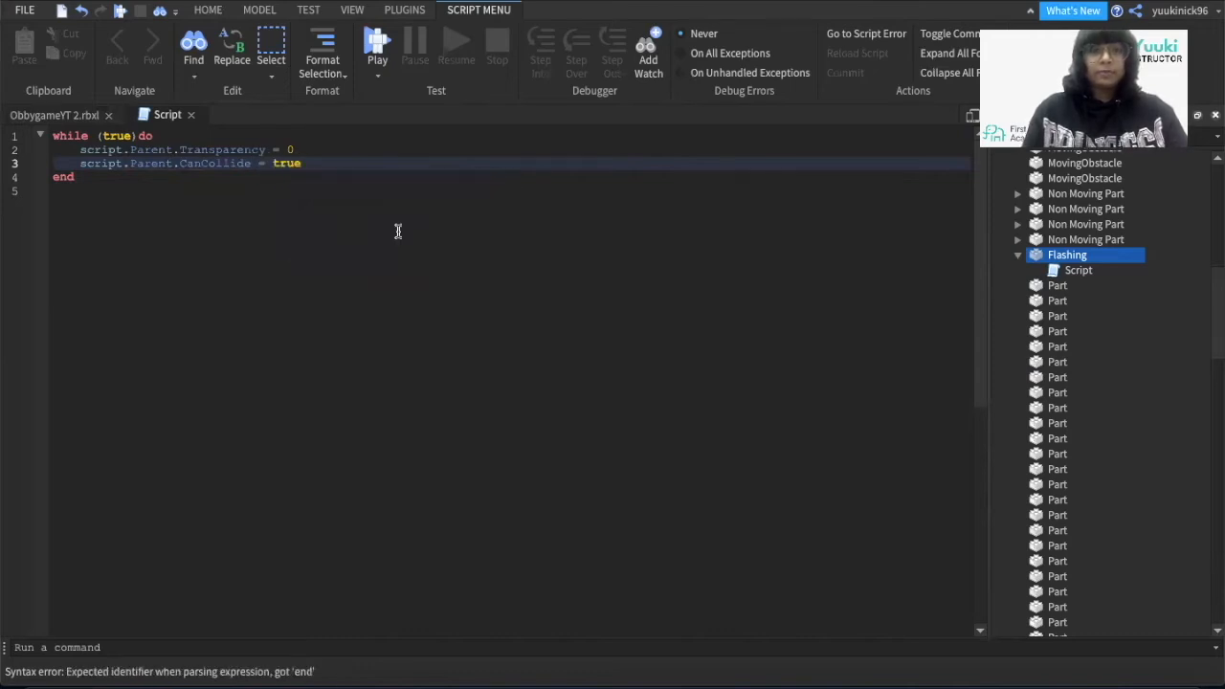
Step: Add a wait(2) call below the CanCollide = true line
key("Return")
type("wa")
key("Tab")
type("(")
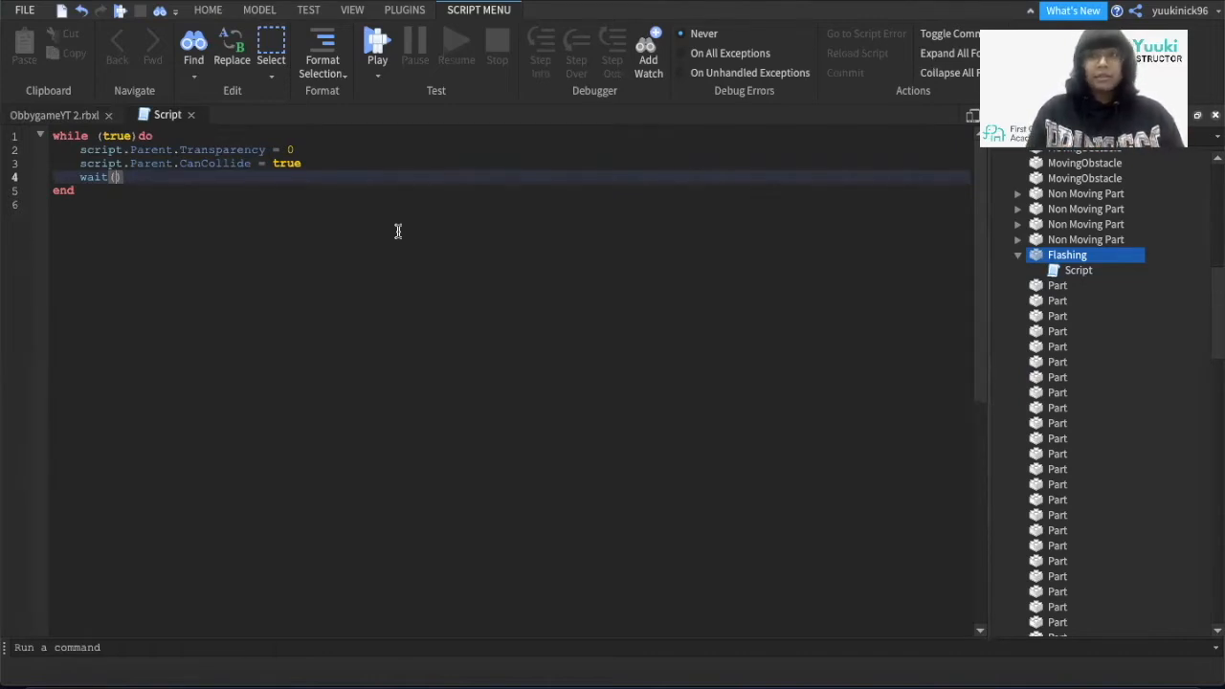
type("2")
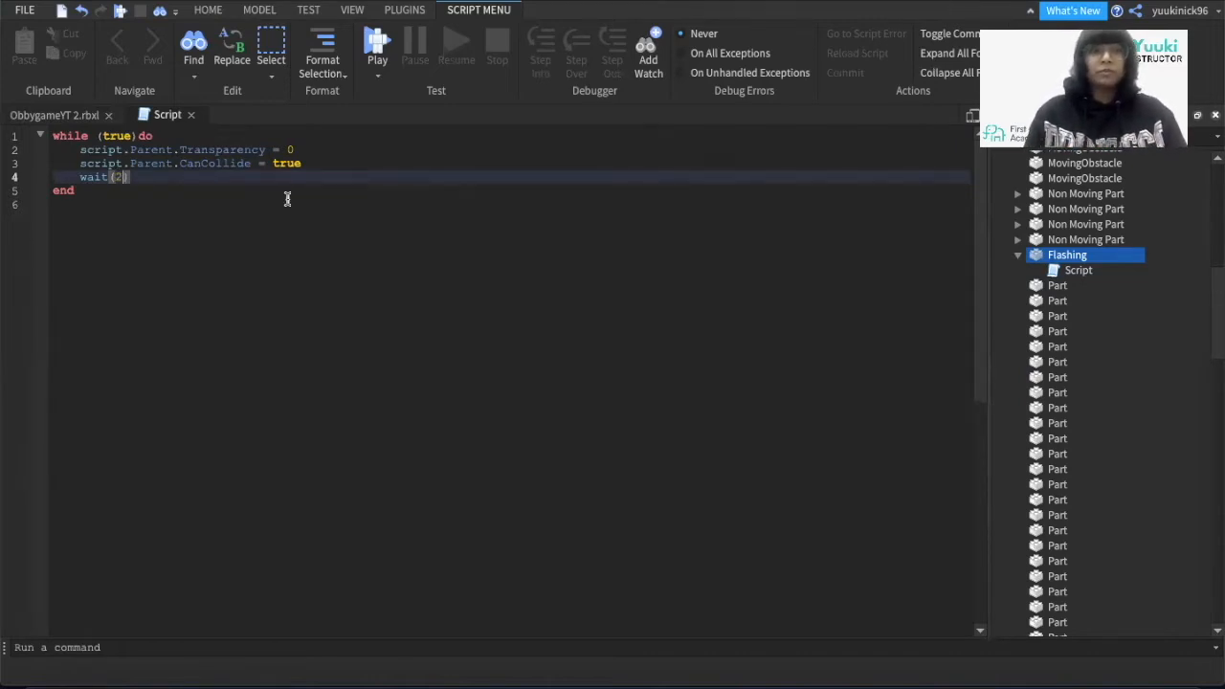
left_click(153, 177)
Step: Add the line script.Parent.Transparency = 1 after the wait(2) call
key("Return")
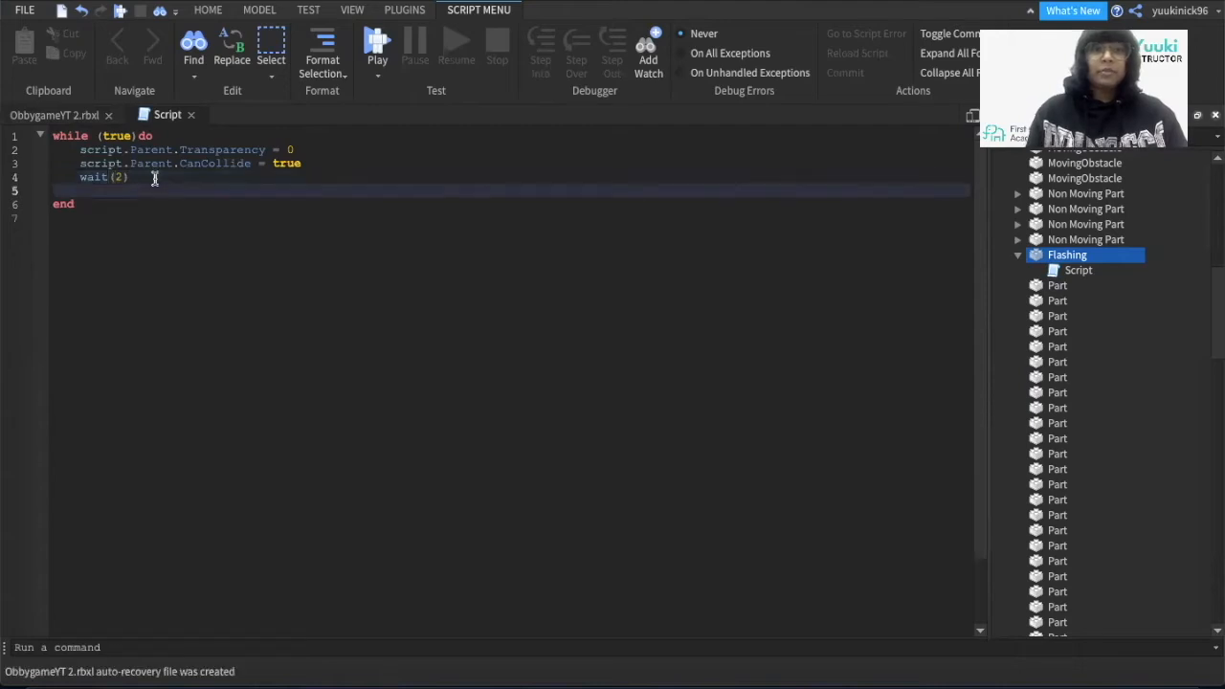
type("script")
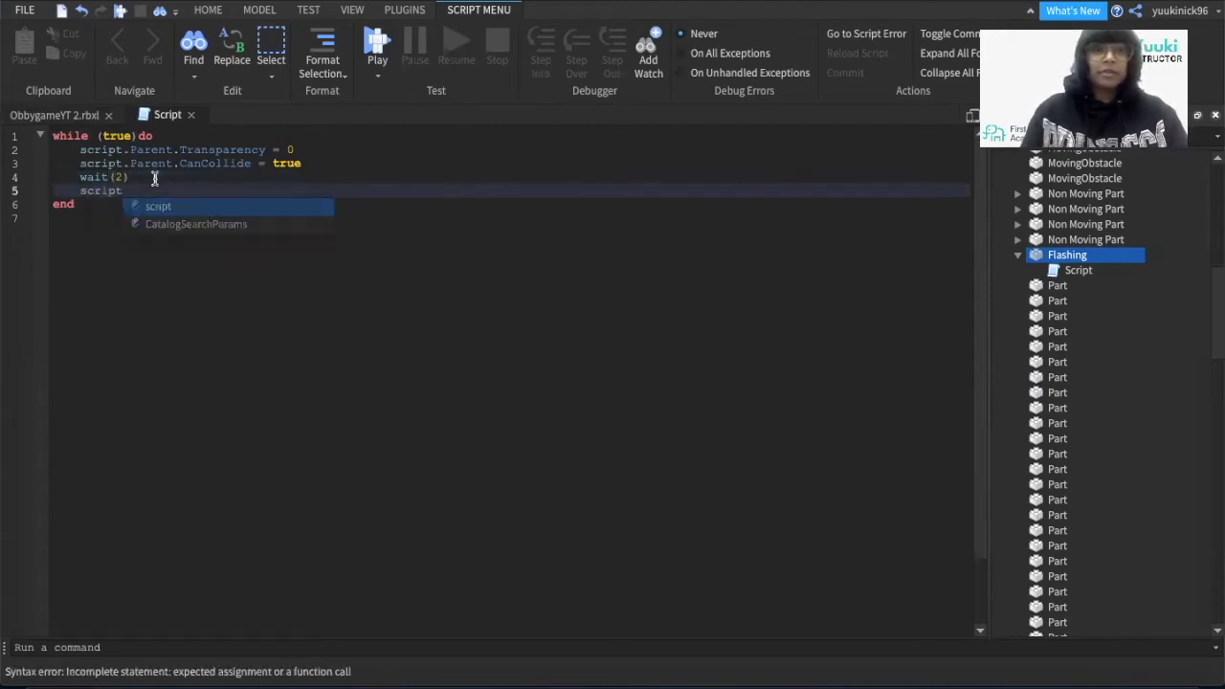
type(">")
key("BackSpace")
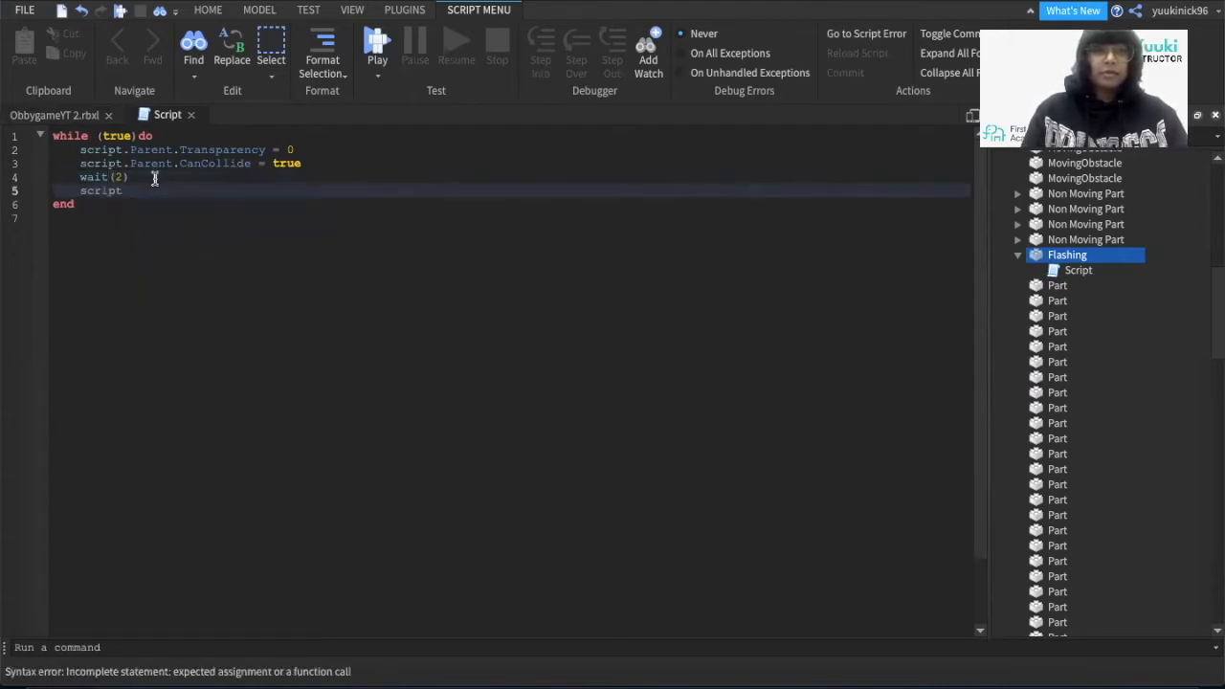
type(".Parent")
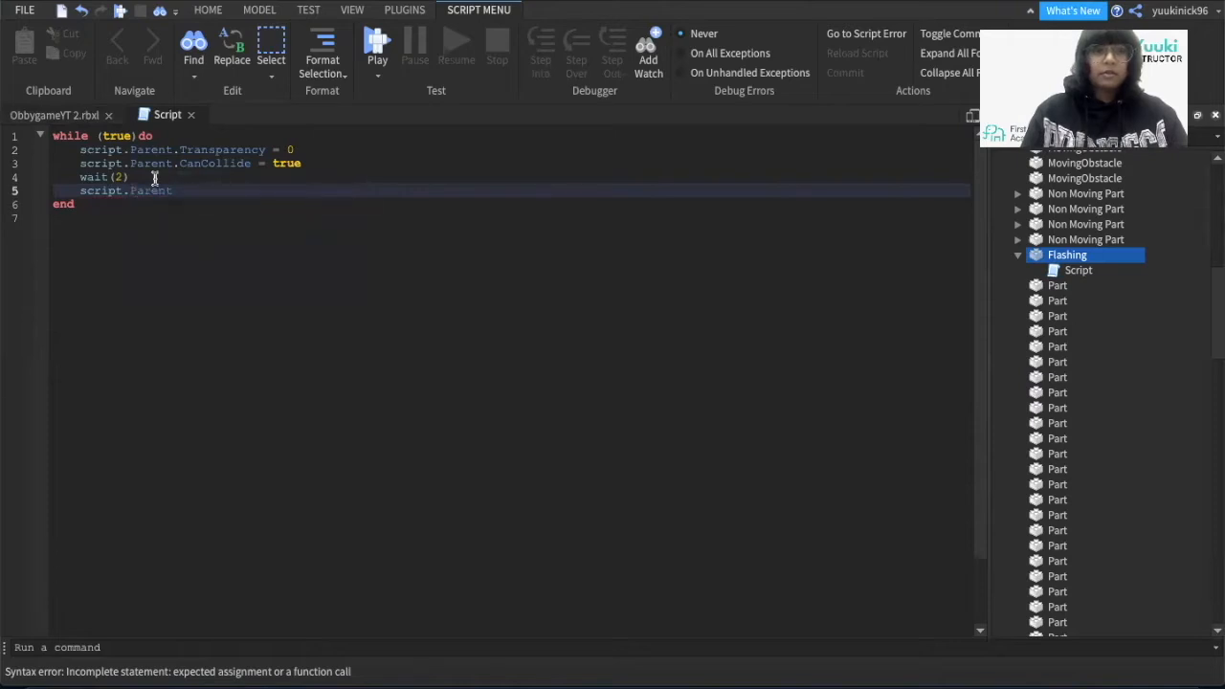
type(".Tr")
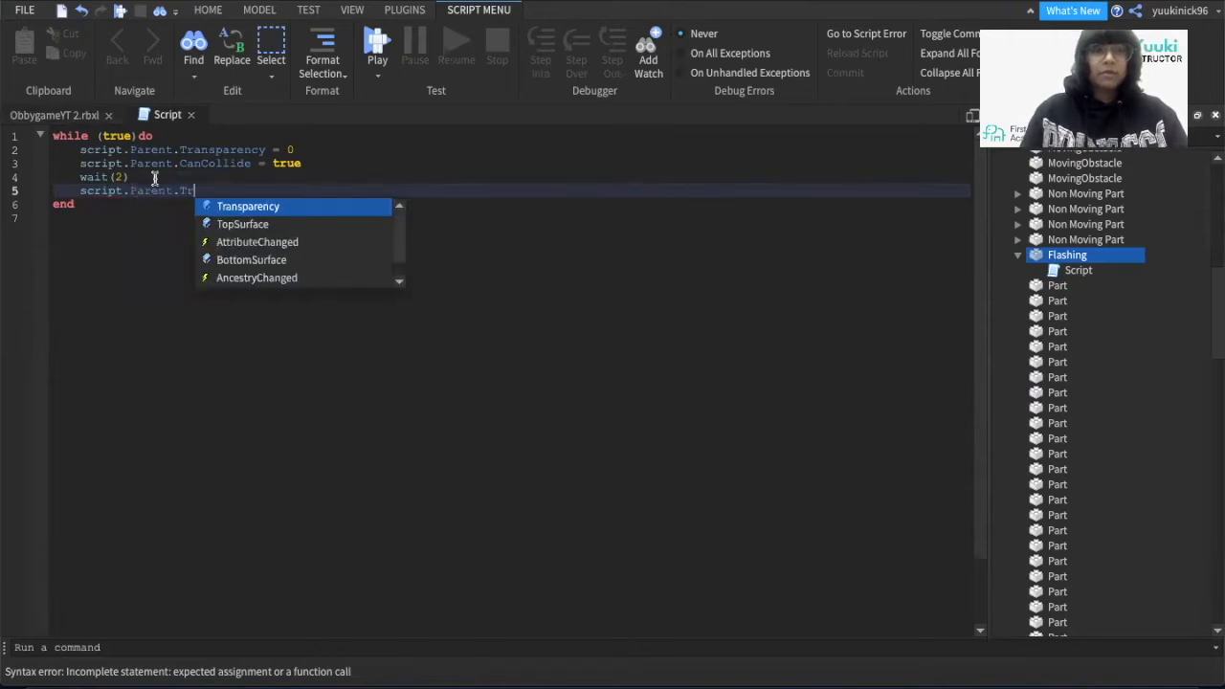
key("Tab")
type("=")
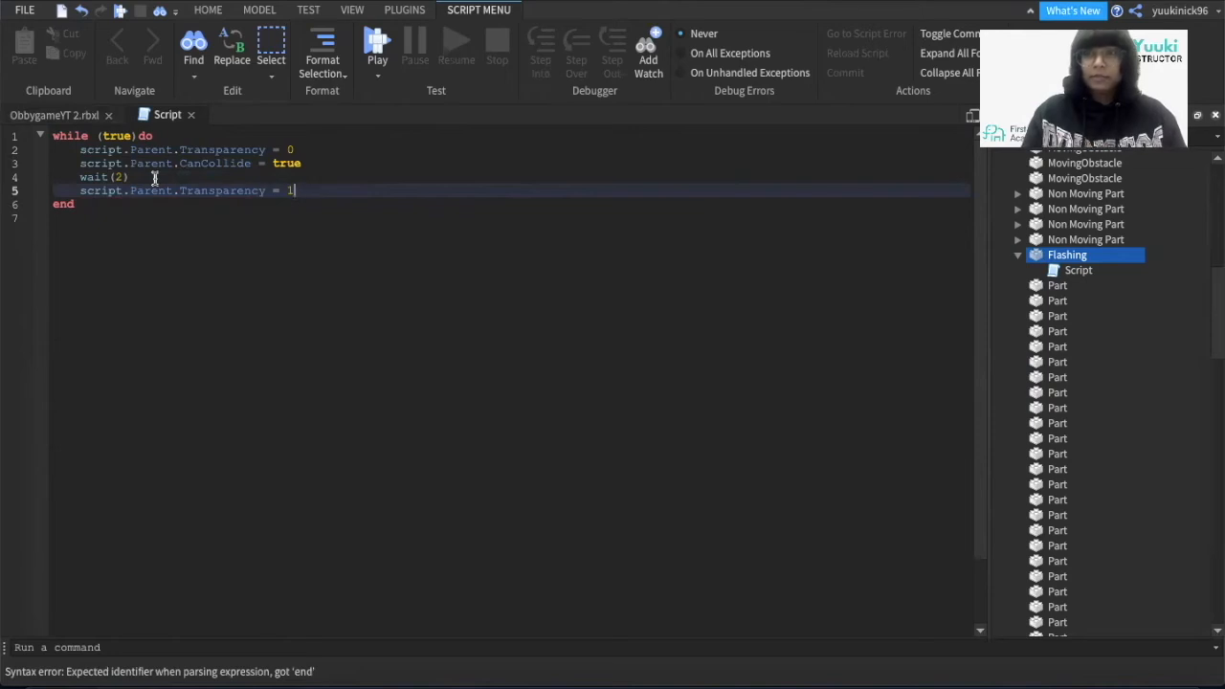
Step: Add the line script.Parent.CanCollide = false below the Transparency = 1 line
key("Return")
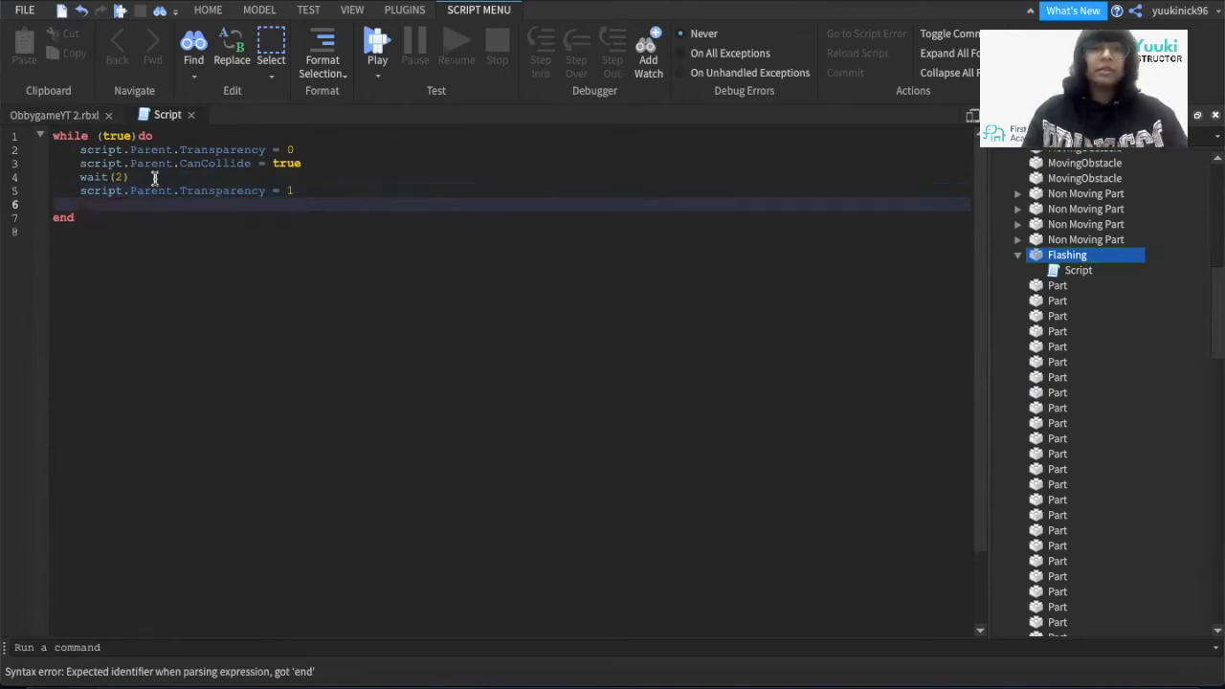
type("sc")
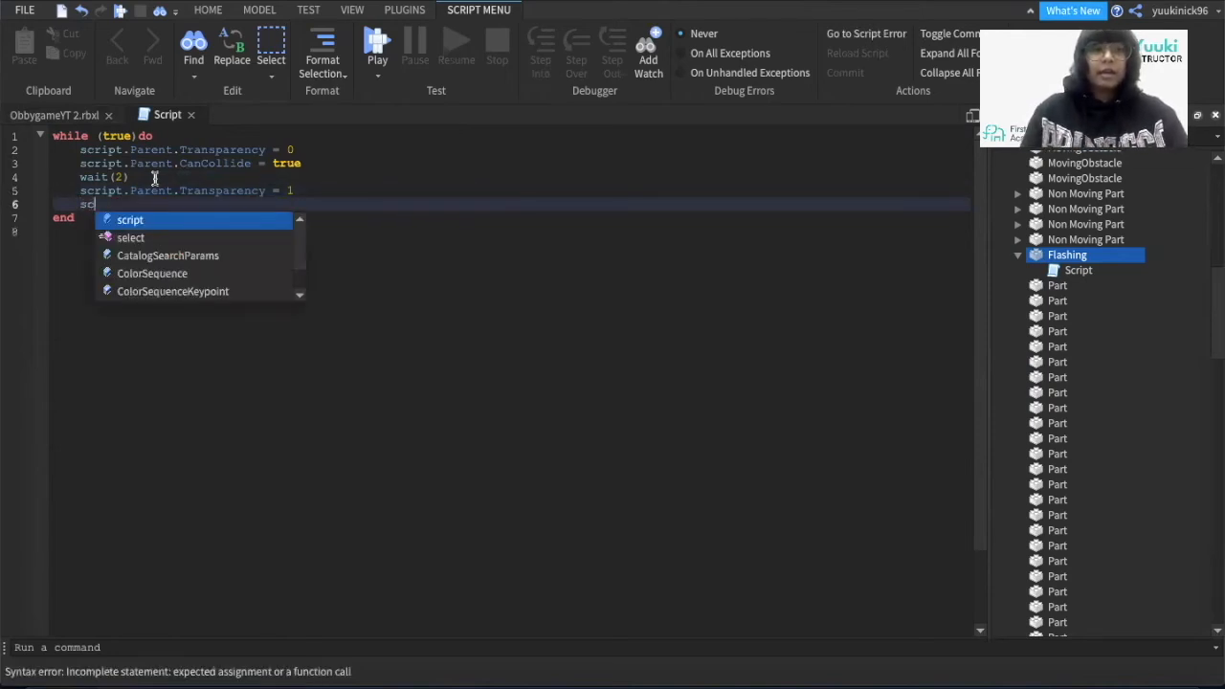
type("ript.")
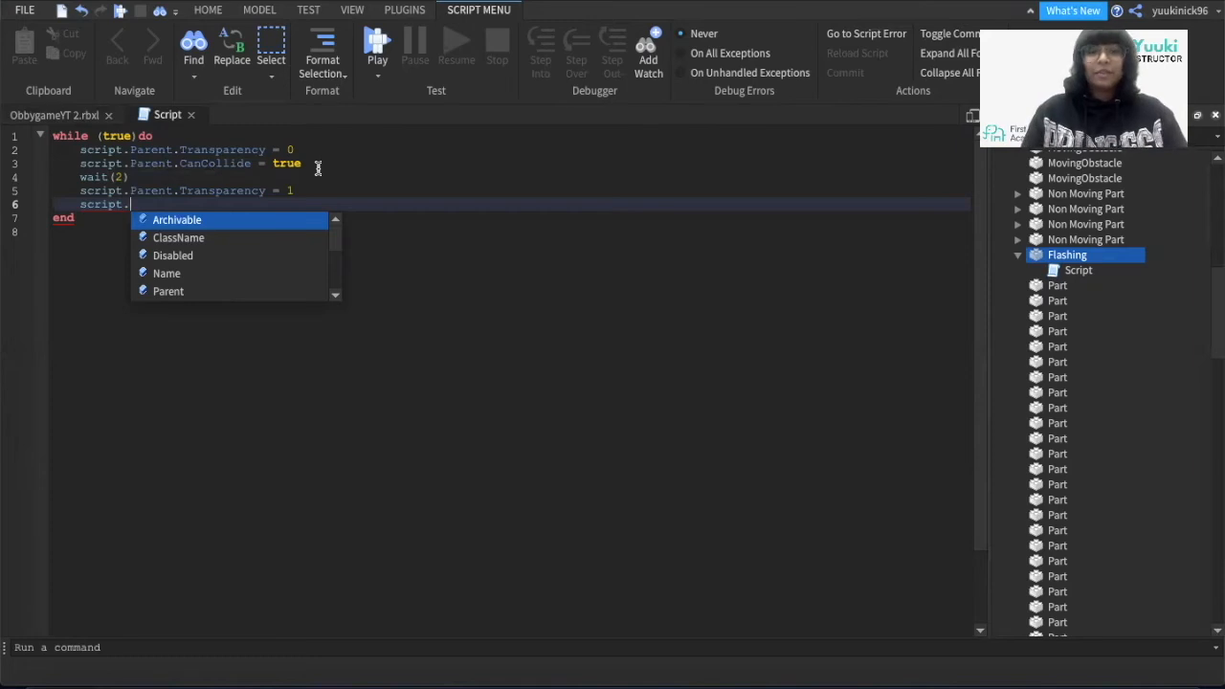
type("Pare")
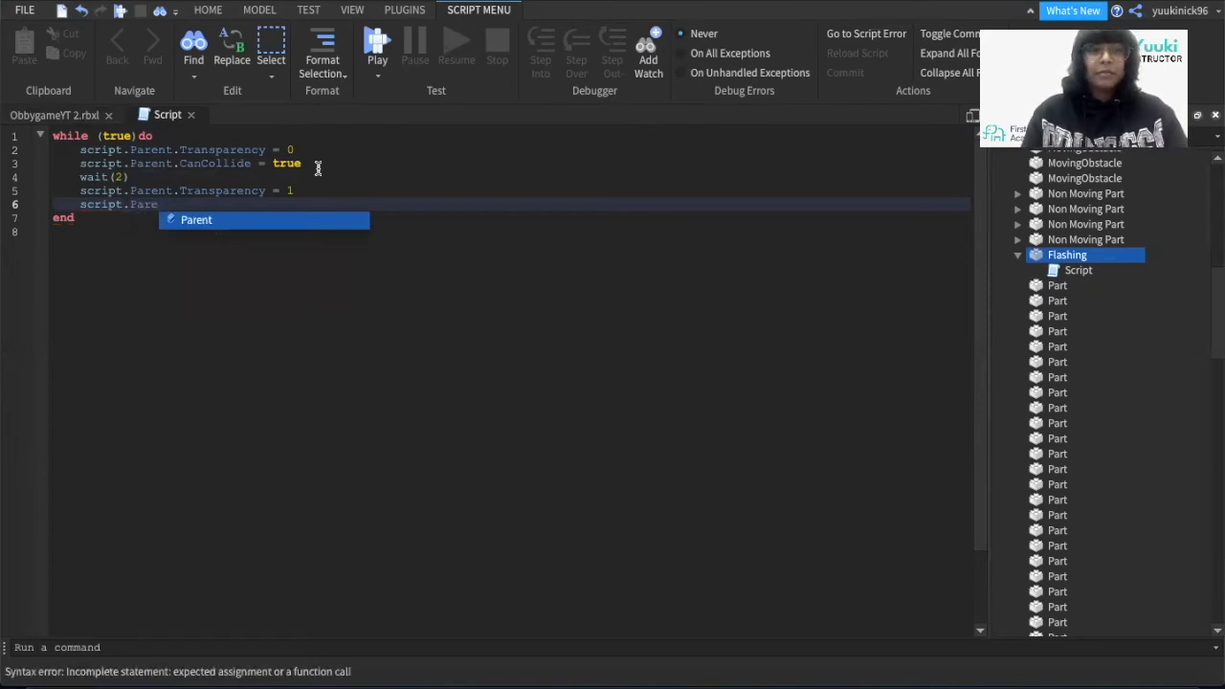
key("Tab")
type(".Ch")
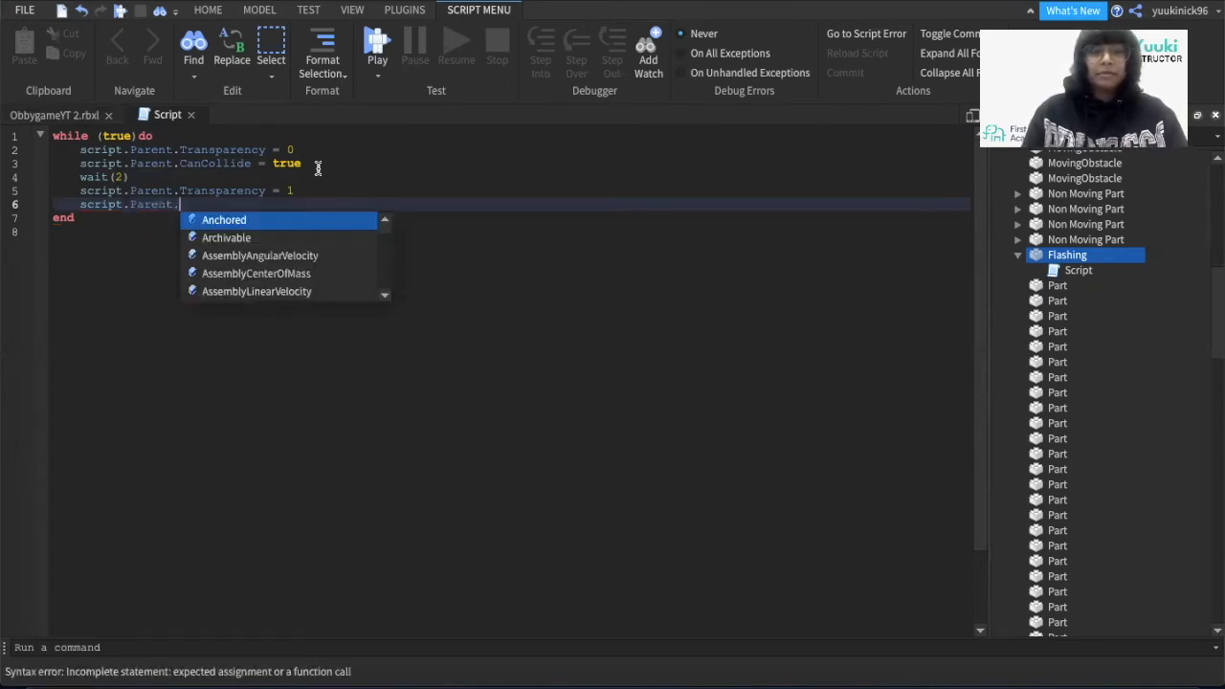
key("Tab")
key("BackSpace")
key("BackSpace")
key("BackSpace")
key("BackSpace")
key("BackSpace")
key("BackSpace")
key("BackSpace")
key("BackSpace")
key("BackSpace")
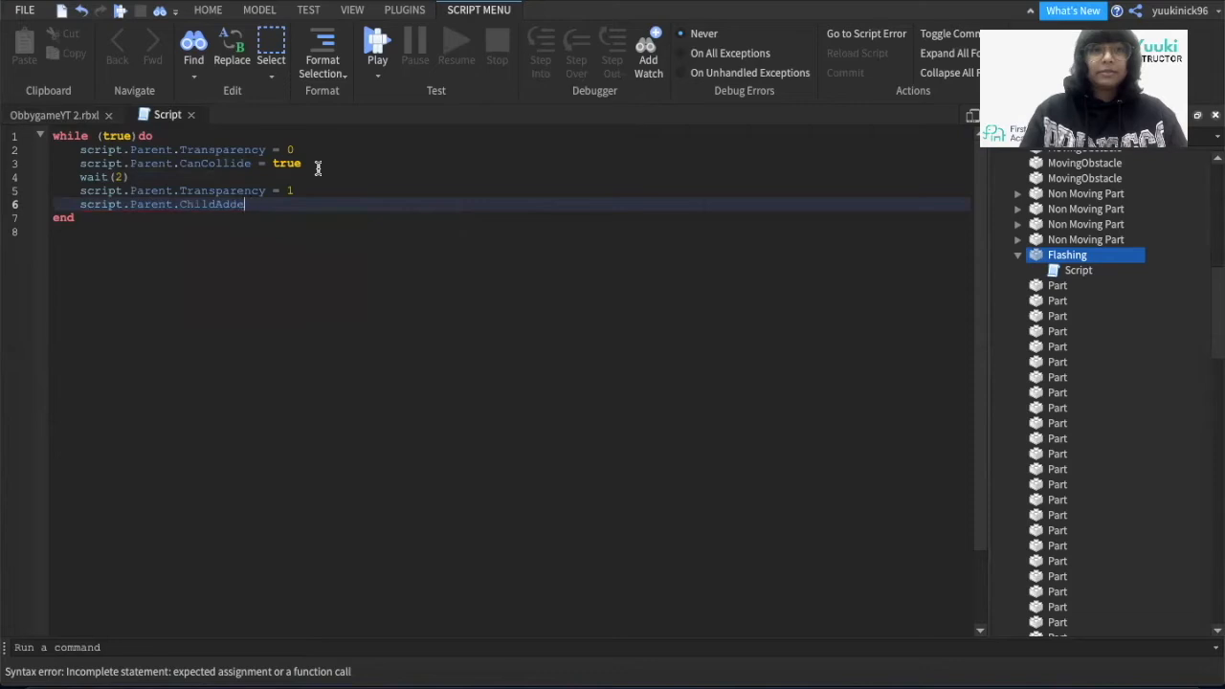
type("an")
key("Tab")
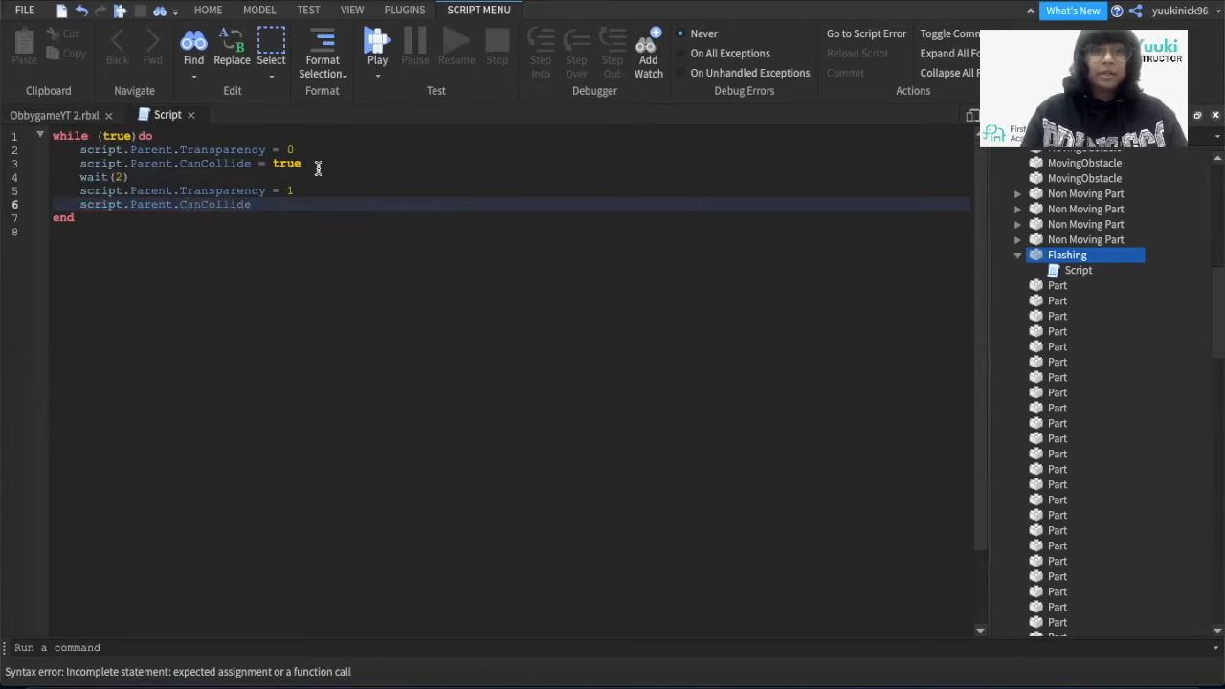
type("= false")
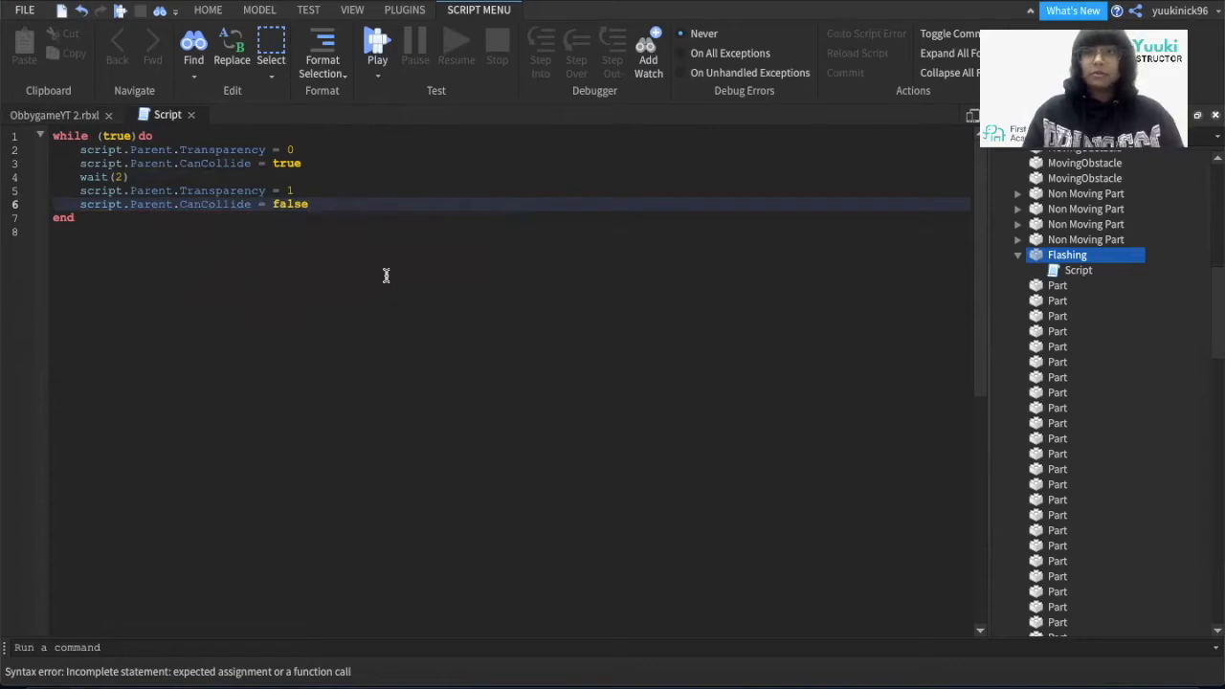
Step: Add a wait(4) call as the last line inside the loop, just before end
key("Return")
key("Return")
key("BackSpace")
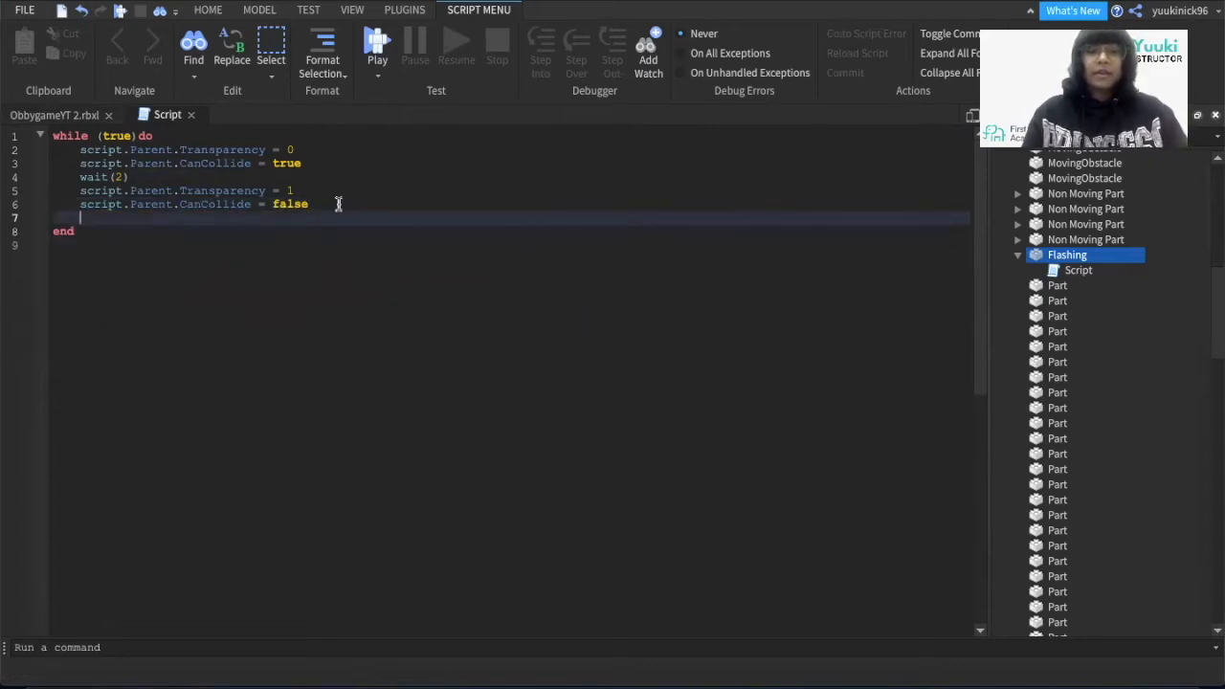
type("wait")
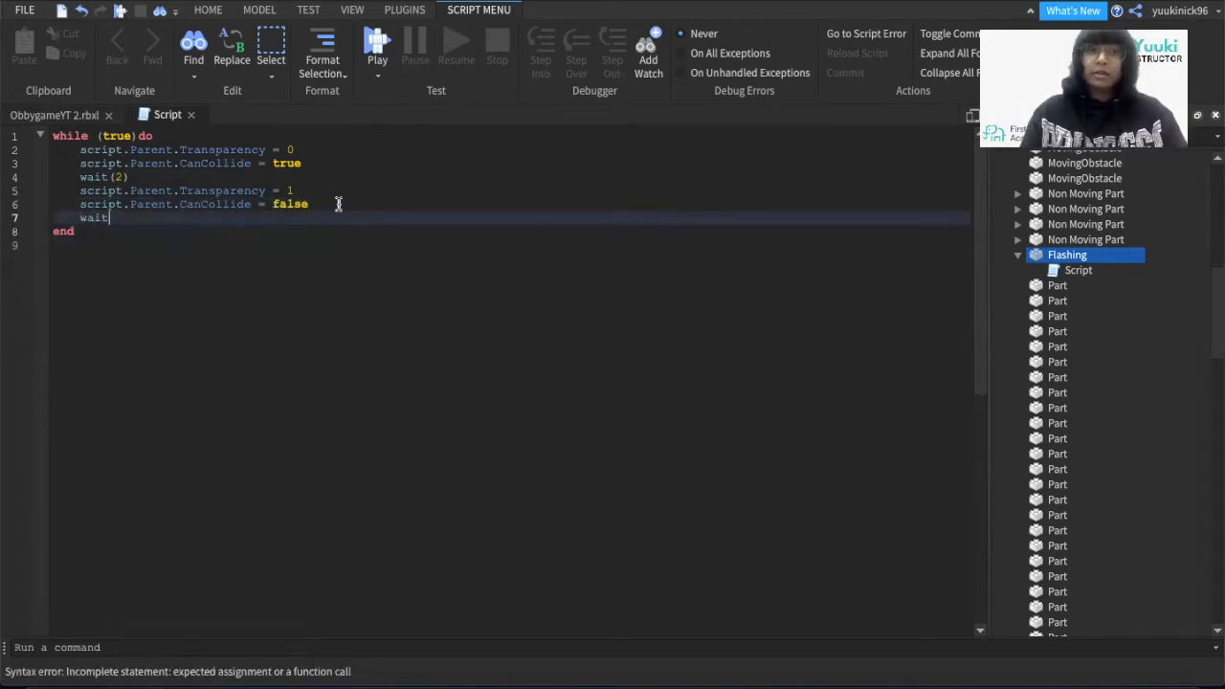
type("(2")
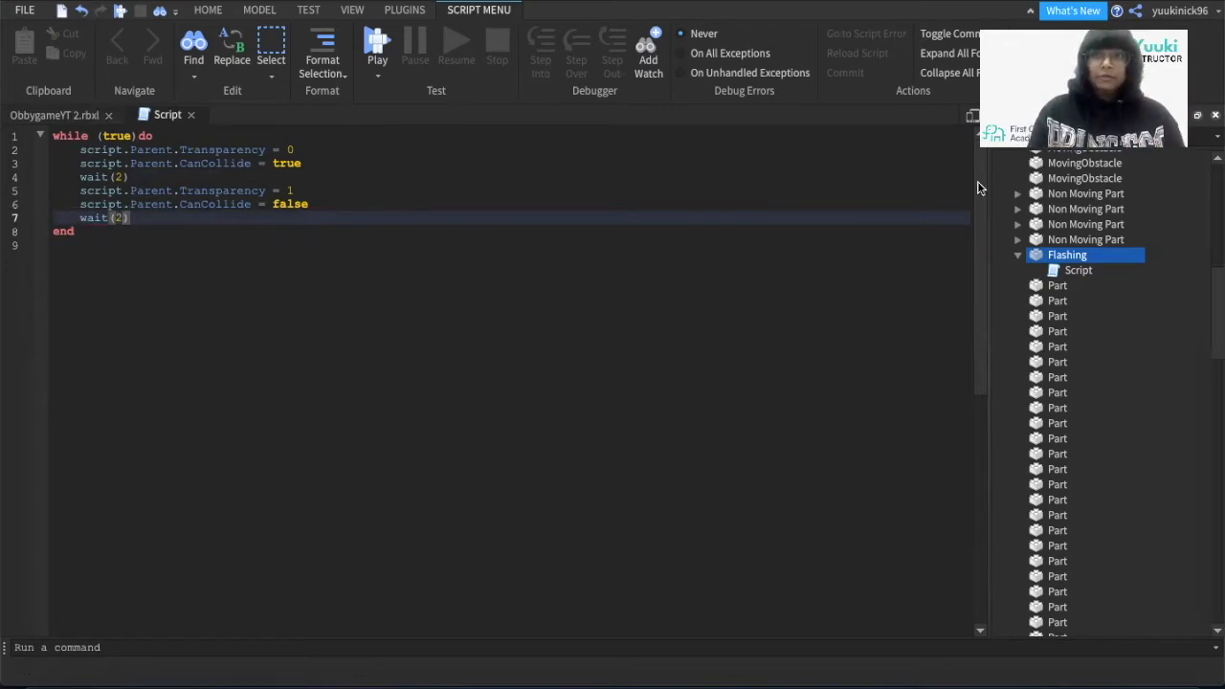
mouse_move(1064, 273)
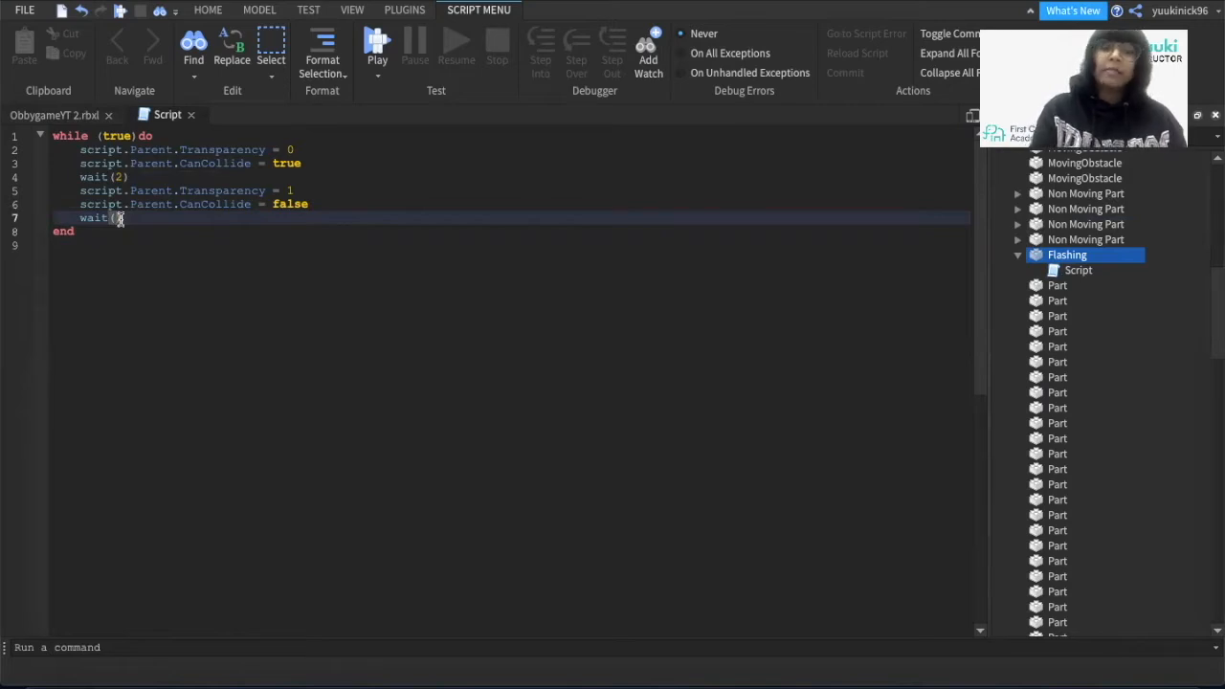
type("4")
left_click(267, 282)
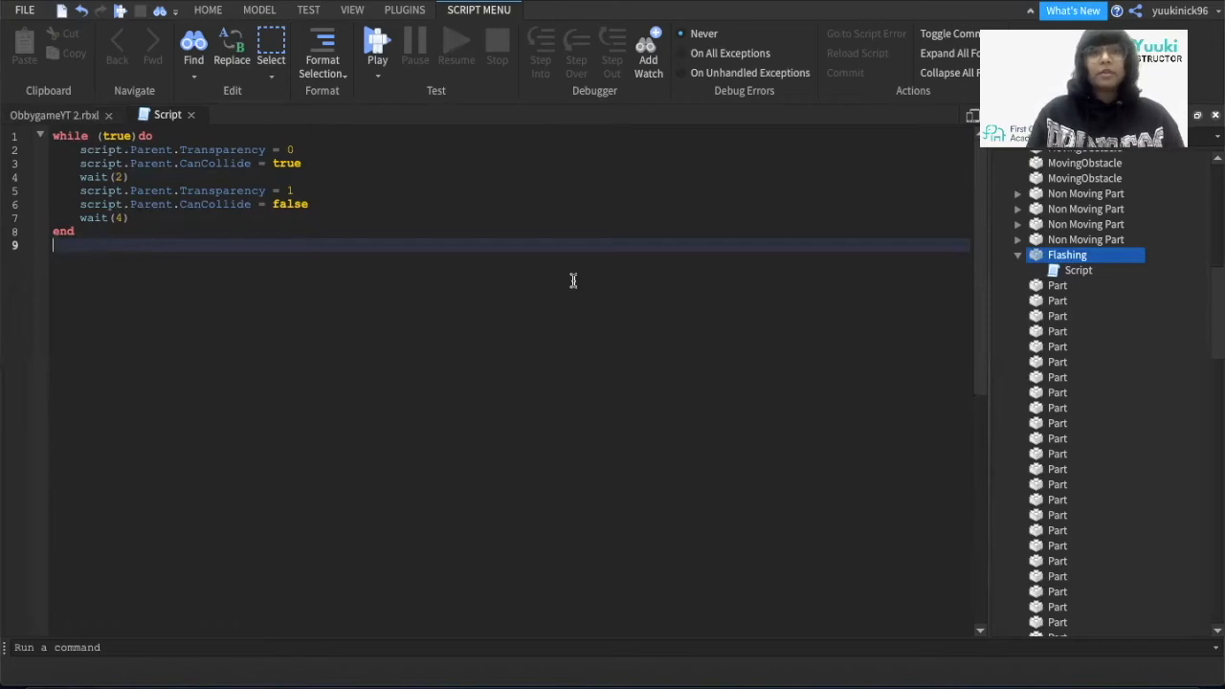
Step: Copy the finished Script and paste it into the first of the three unscripted Flashing parts above the Spinning Parts
right_click(1078, 270)
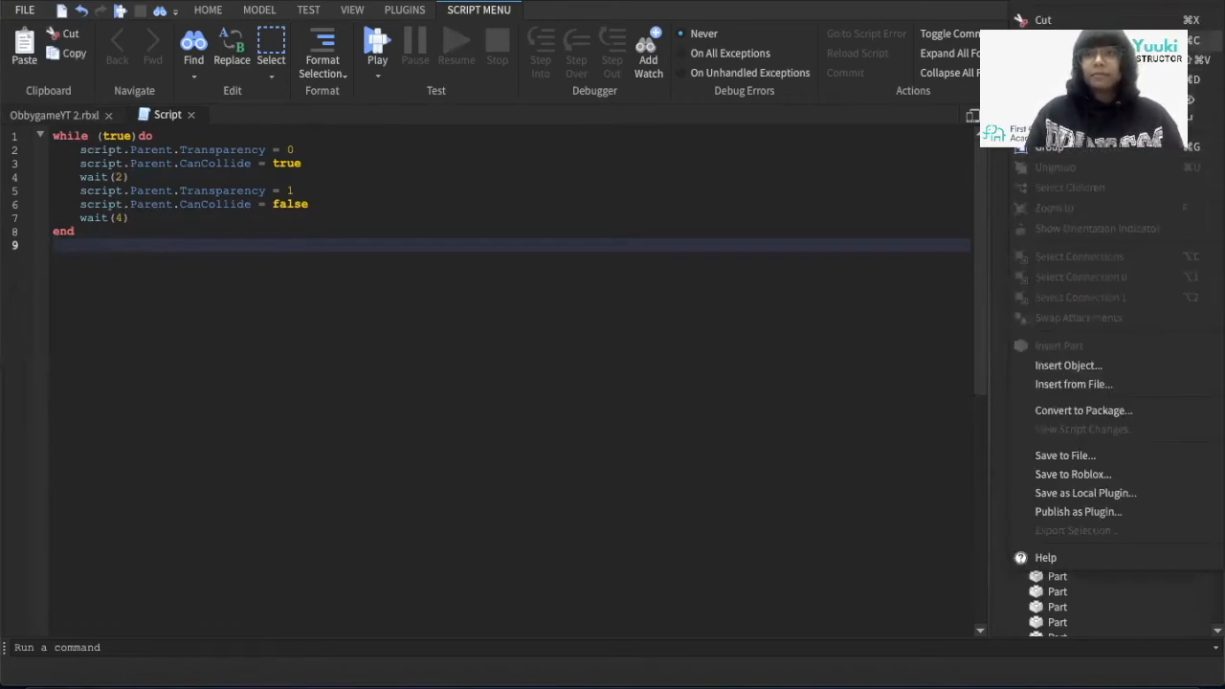
key("Escape")
scroll(1097, 447, "down", 8)
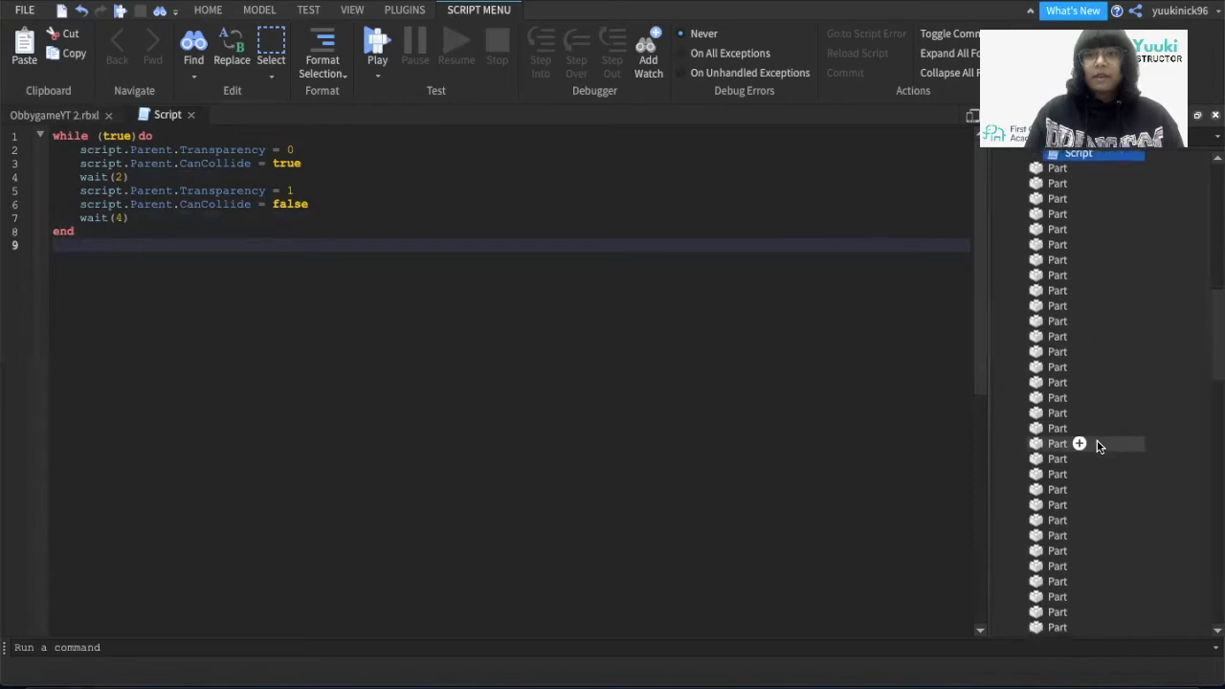
scroll(1097, 447, "down", 6)
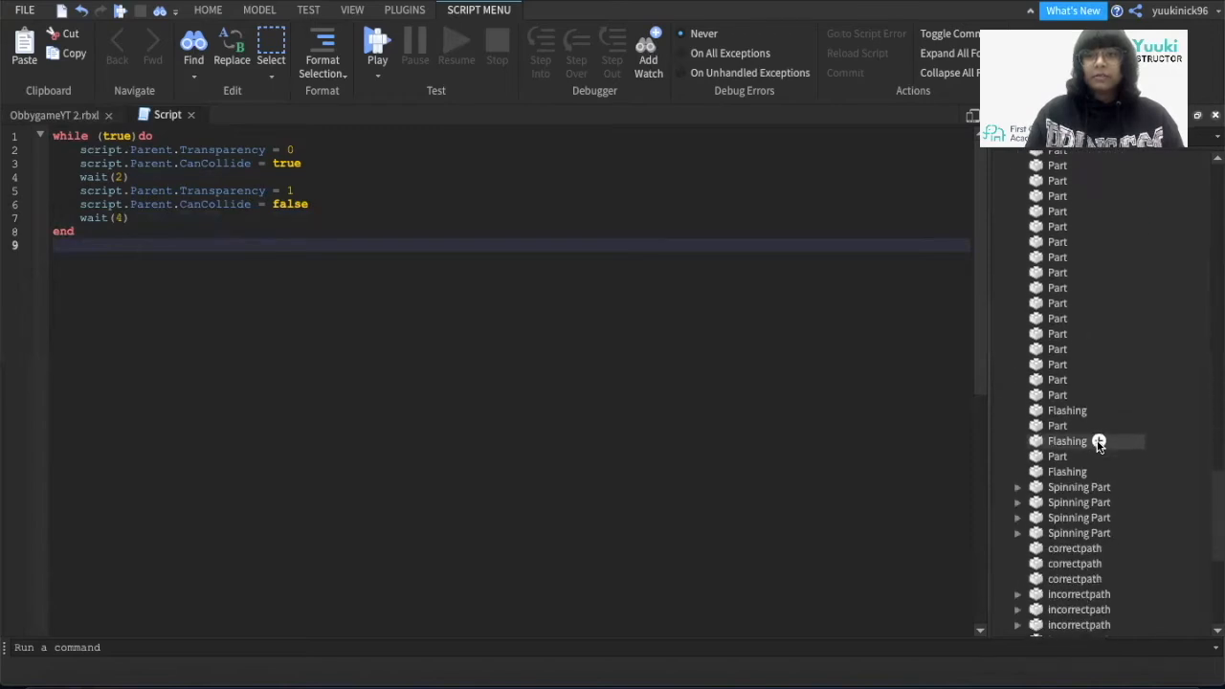
left_click(1064, 275)
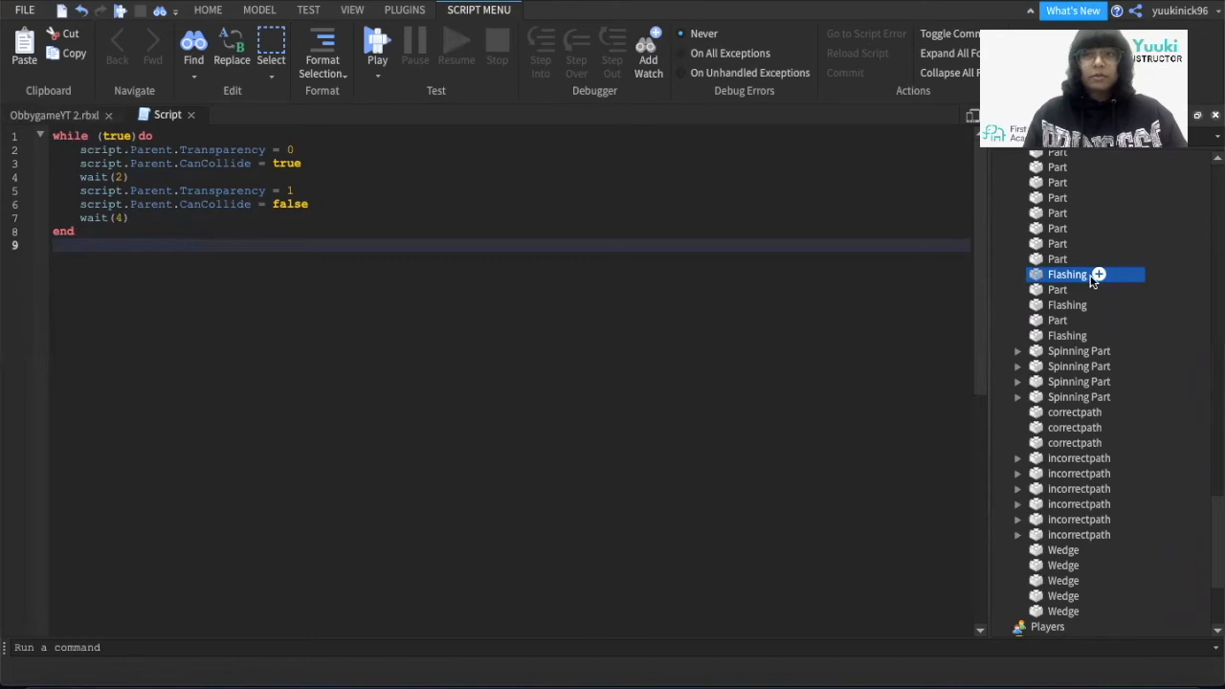
right_click(1072, 279)
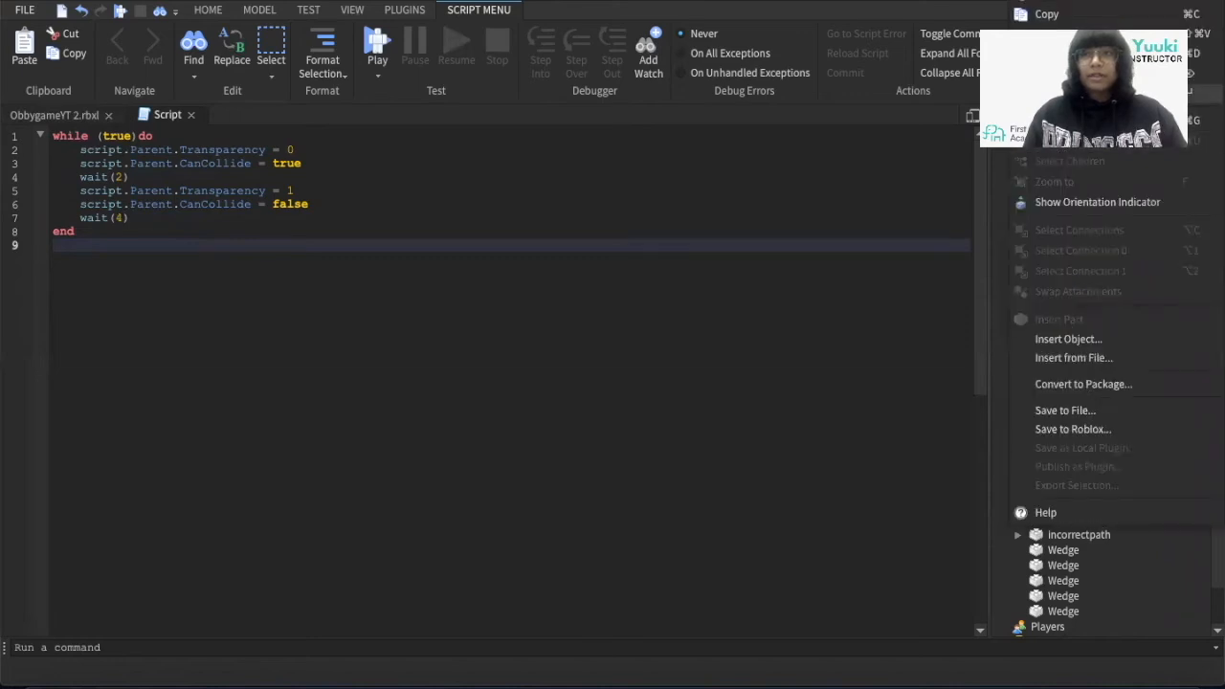
left_click(1067, 338)
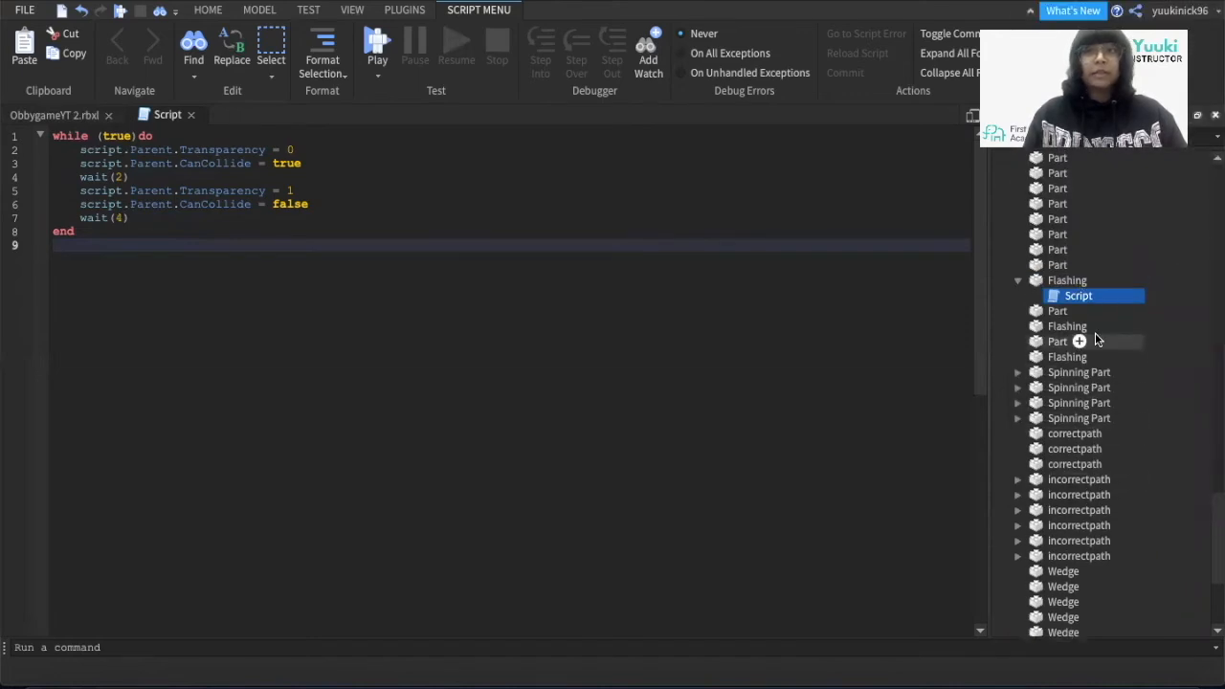
Step: Paste the copied Script into each of the two remaining Flashing parts
right_click(1060, 338)
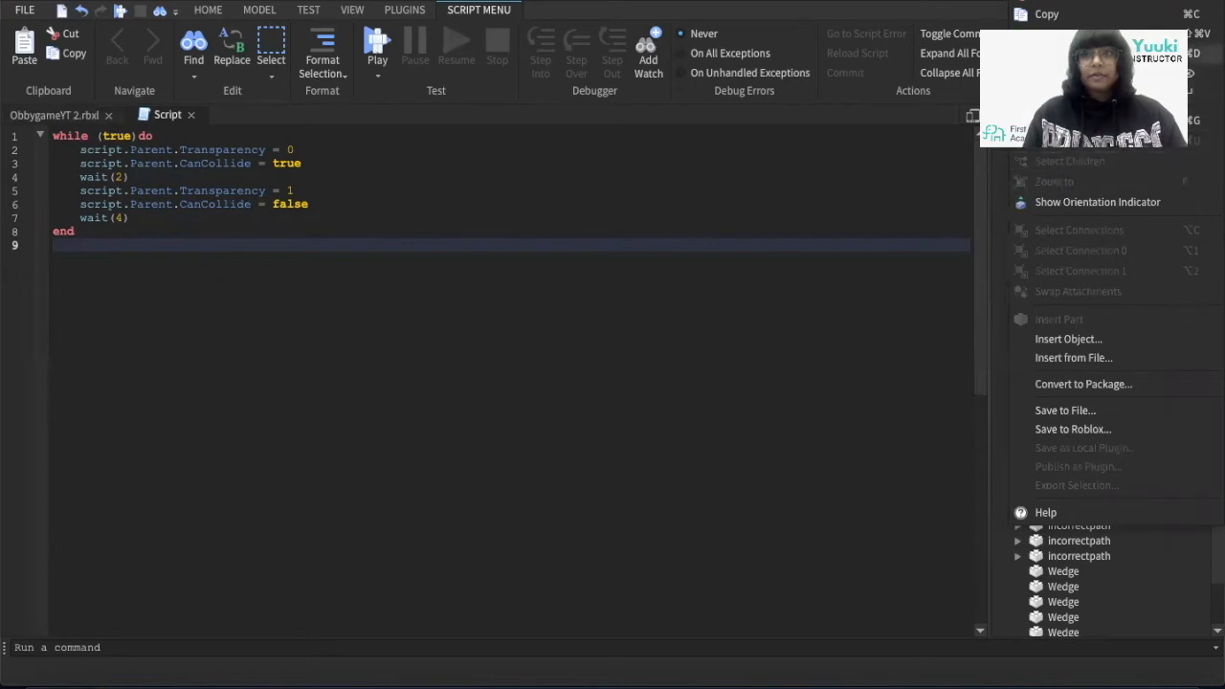
left_click(1064, 373)
left_click(1064, 373)
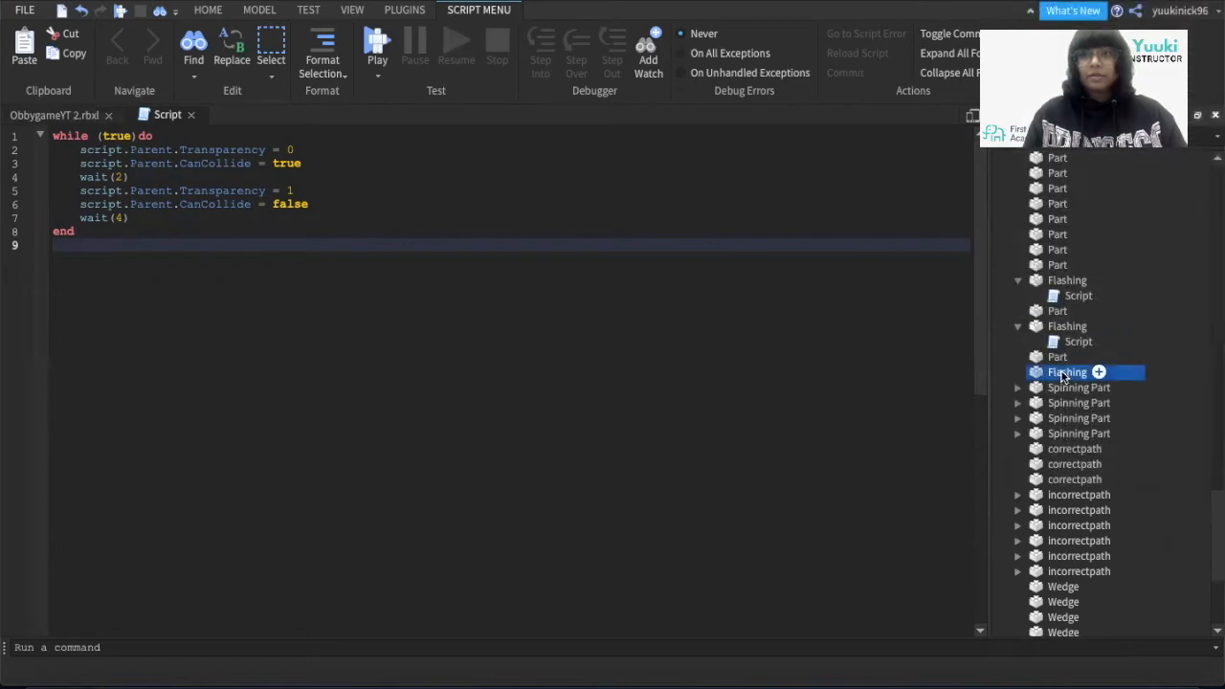
right_click(1062, 376)
left_click(1061, 71)
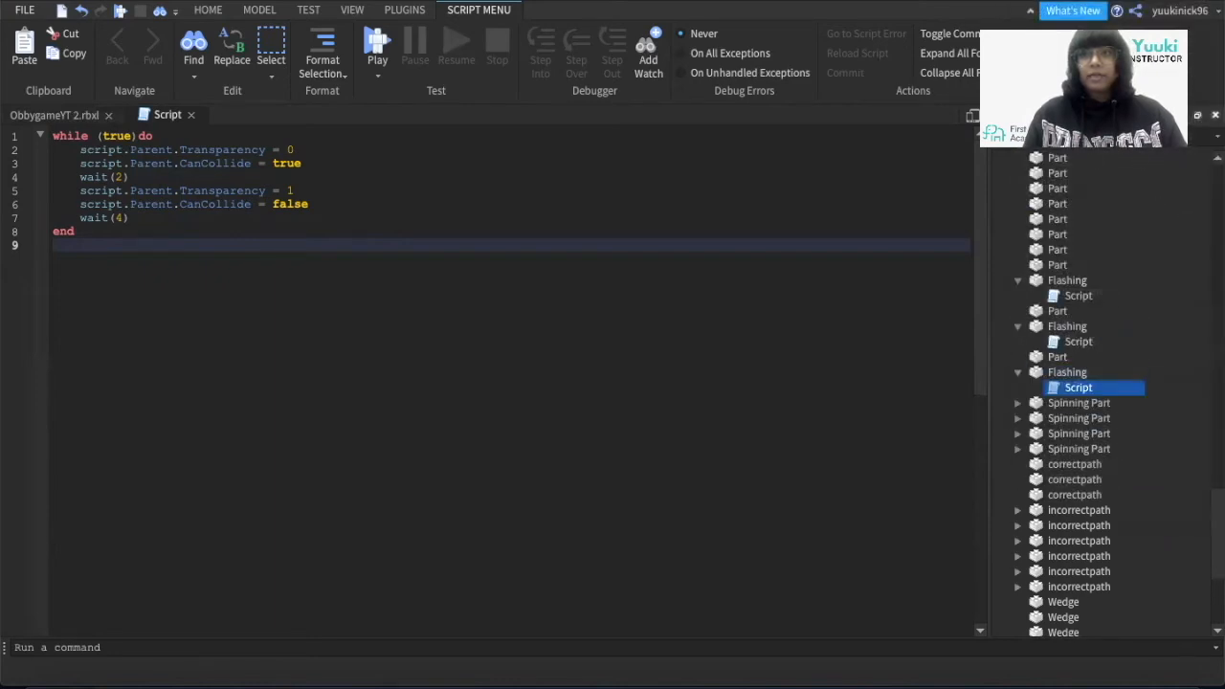
Step: Playtest the obby and jump the avatar from the green spawn platform onto the first square platforms
scroll(1049, 478, "up", 2)
scroll(1069, 547, "up", 3)
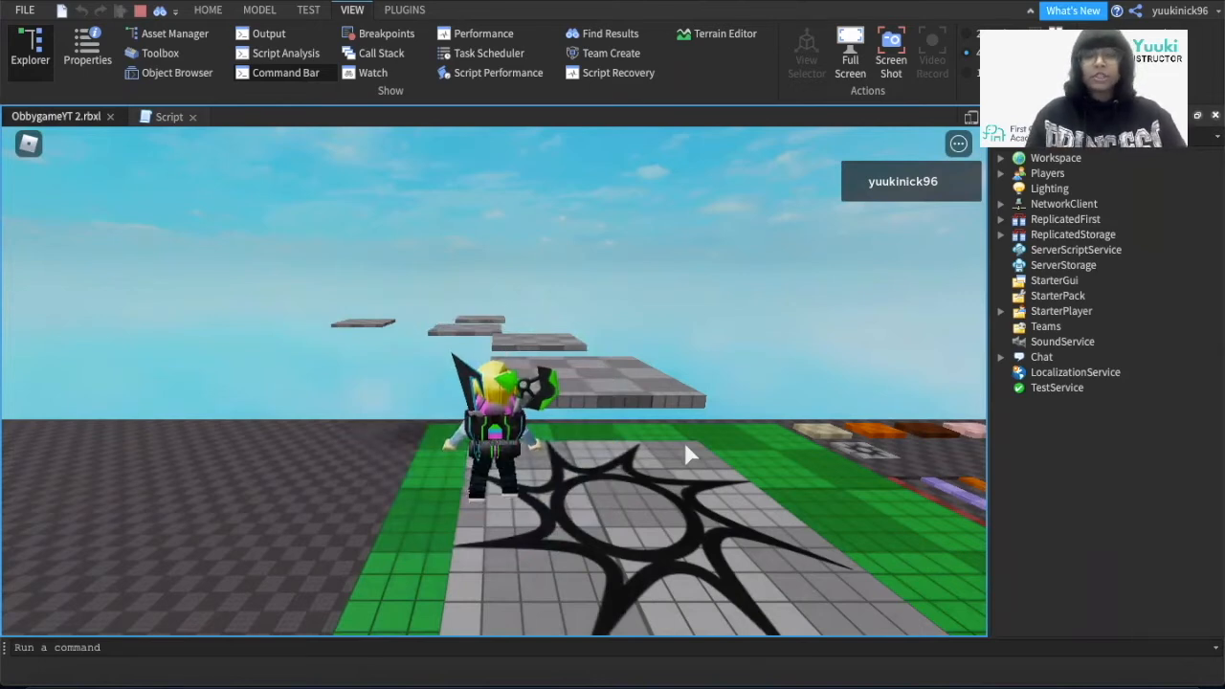
right_click_drag(689, 520, 693, 529)
key("w")
key("w")
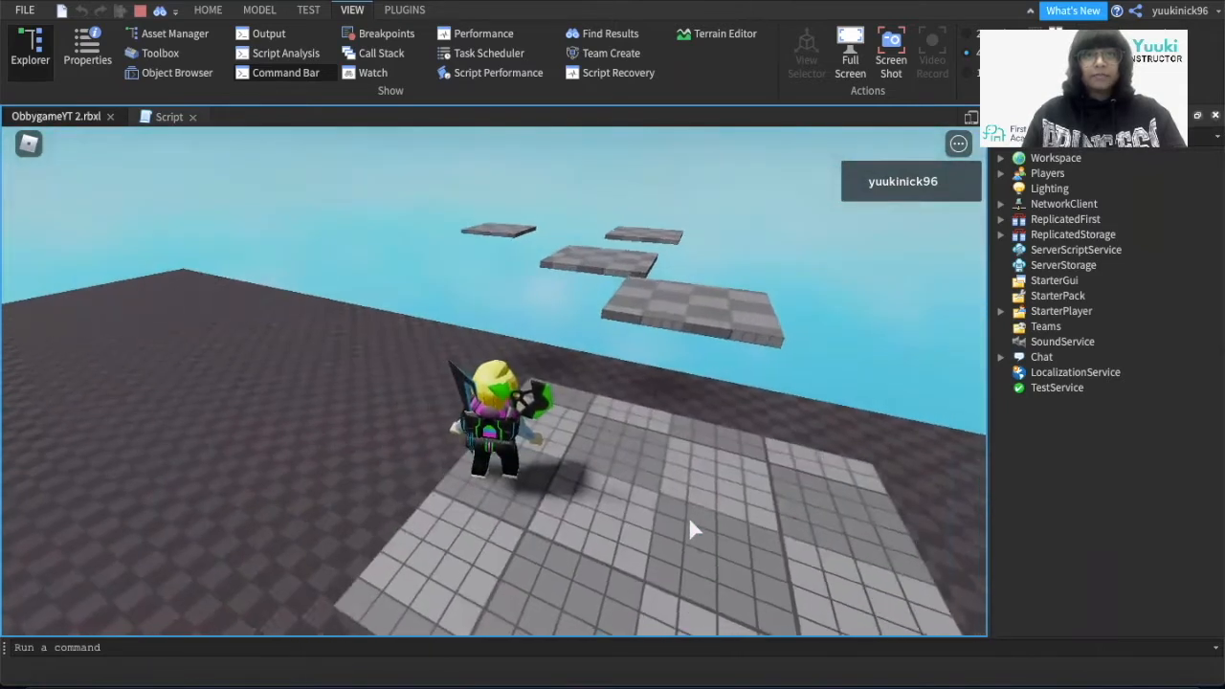
key("w")
key("space")
key("w")
key("Right")
key("space")
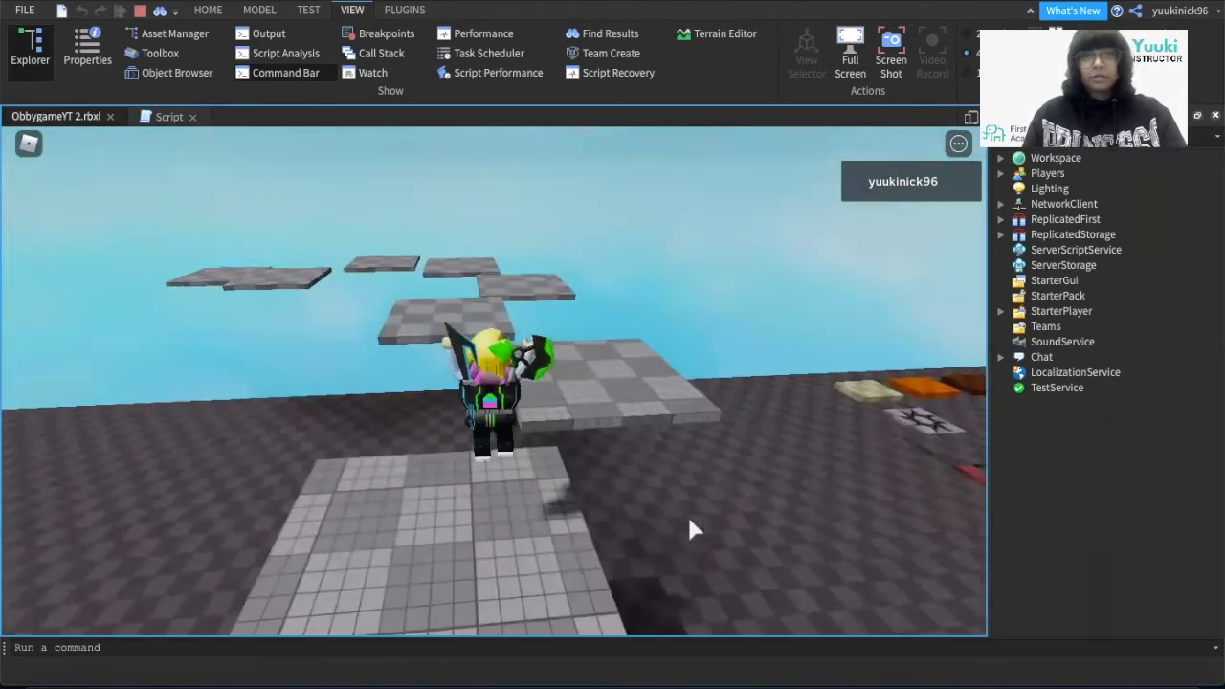
Step: Continue the playtest across the middle platforms up to the edge facing a flashing platform
key("Left")
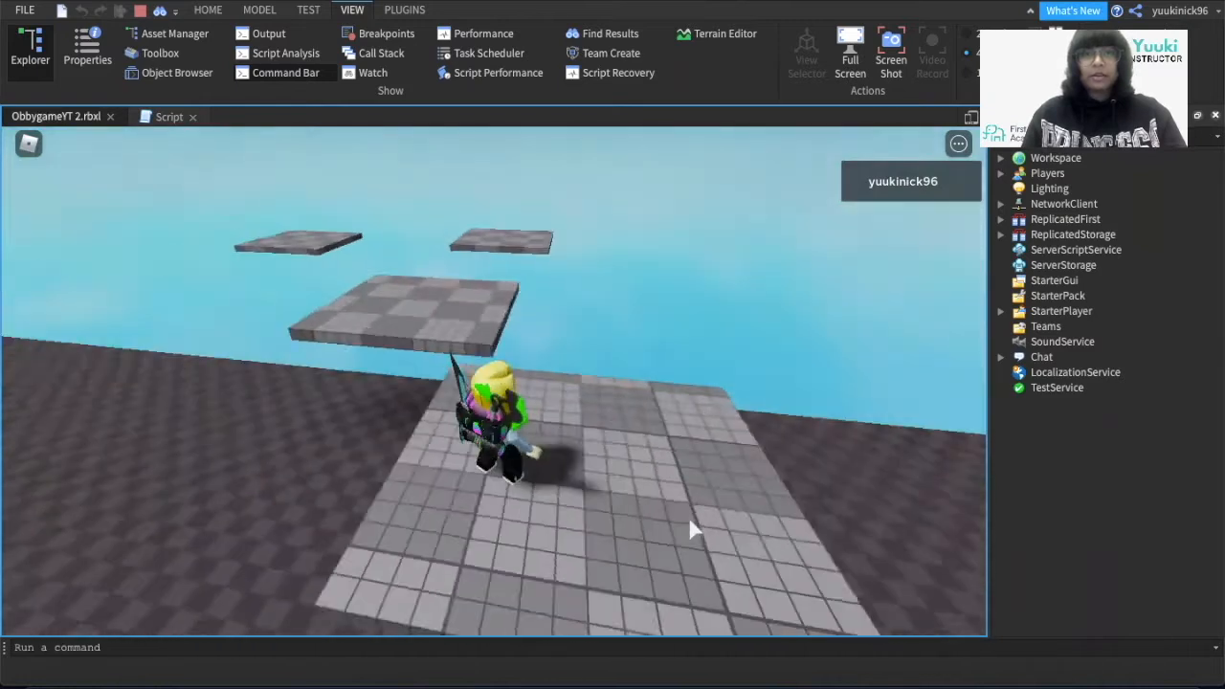
key("space")
key("w")
key("space")
key("w")
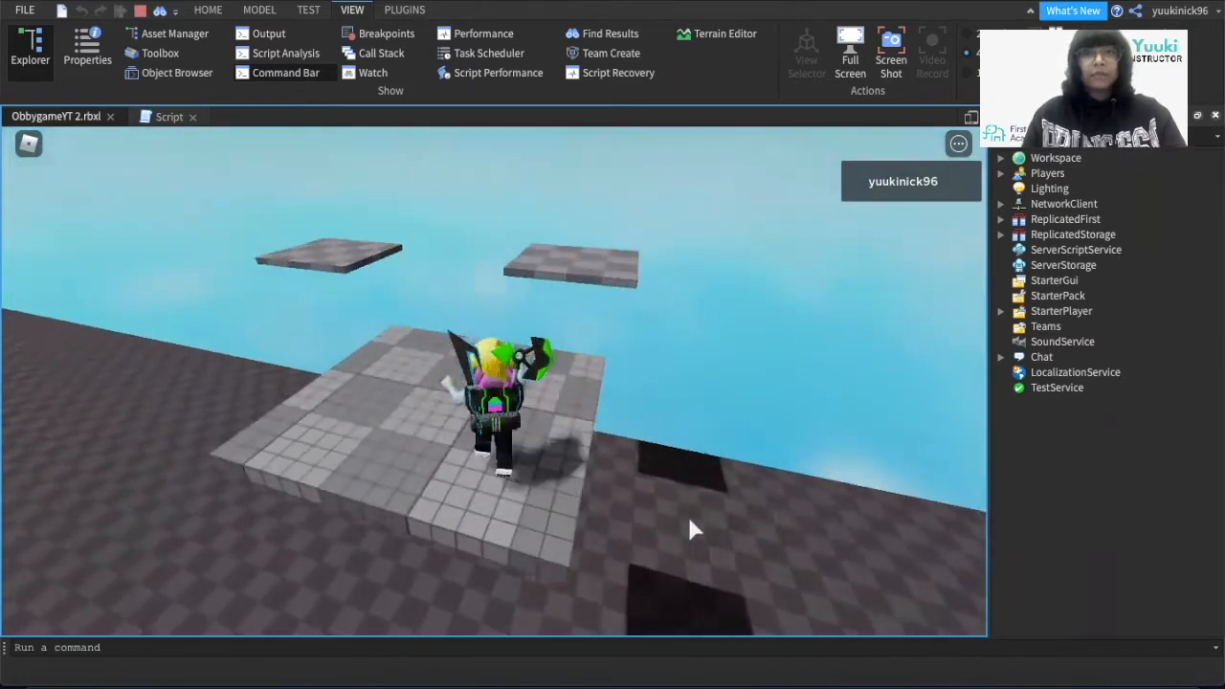
key("Right")
key("Left")
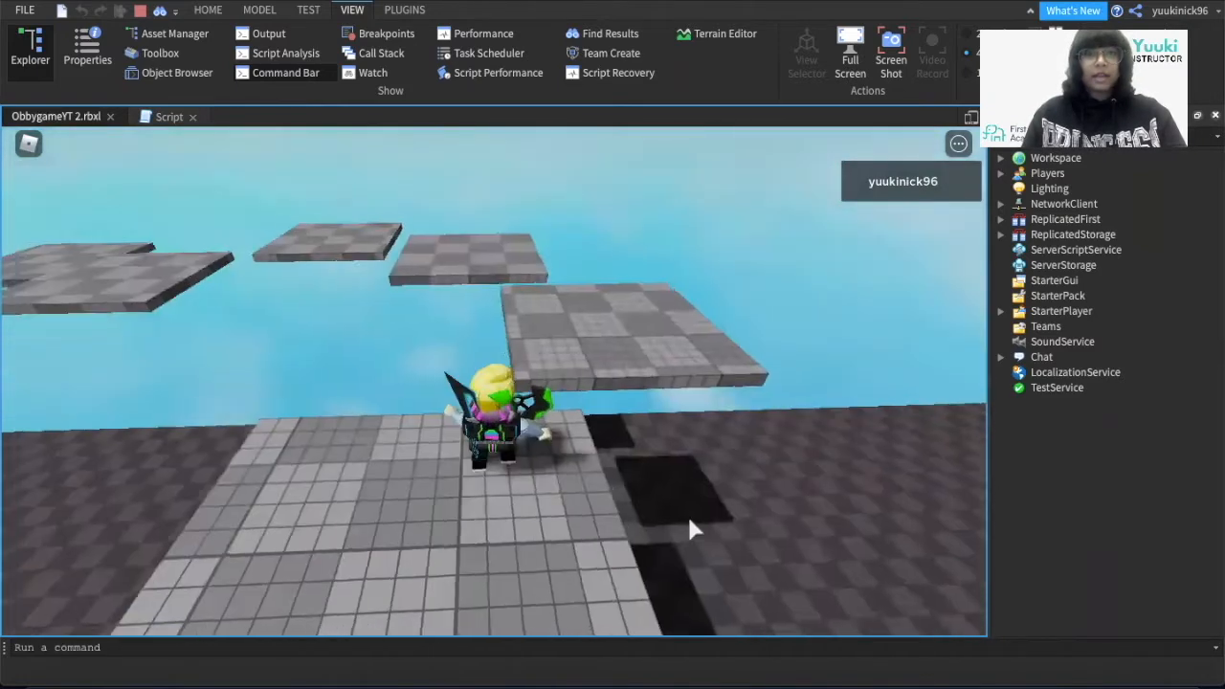
key("Right")
key("Left")
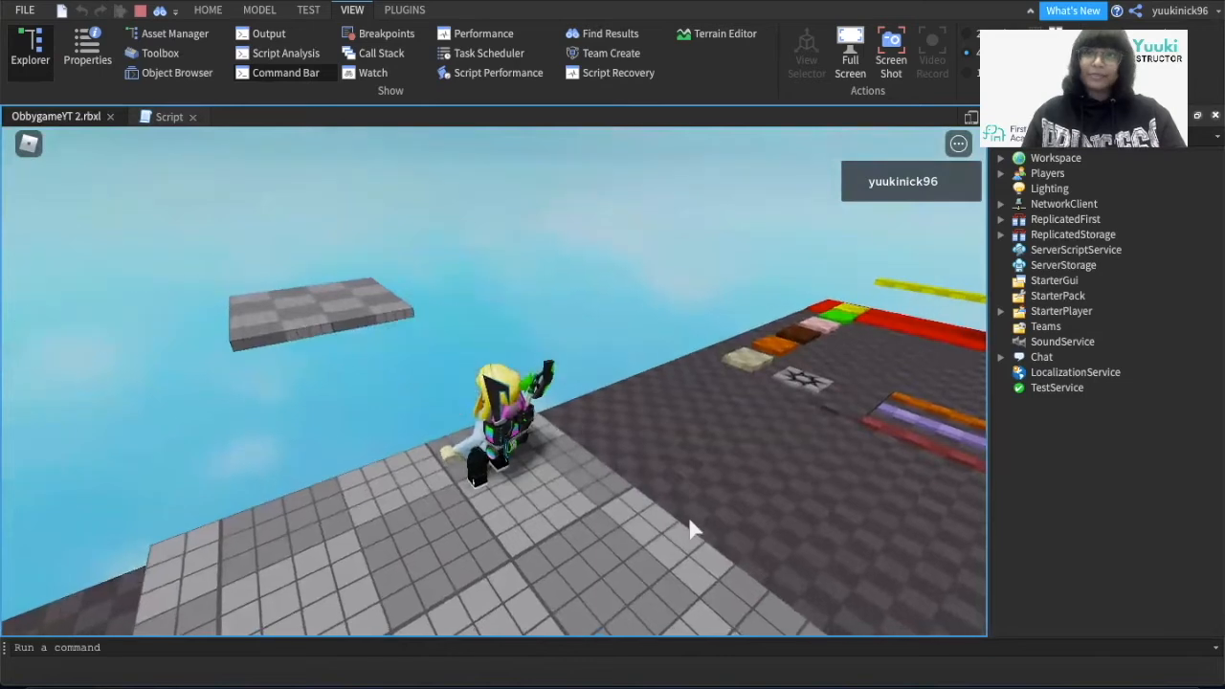
Step: Test the timing of the flashing platforms by jumping the avatar across them, and look around the course from the baseplate
right_click_drag(689, 520, 689, 519)
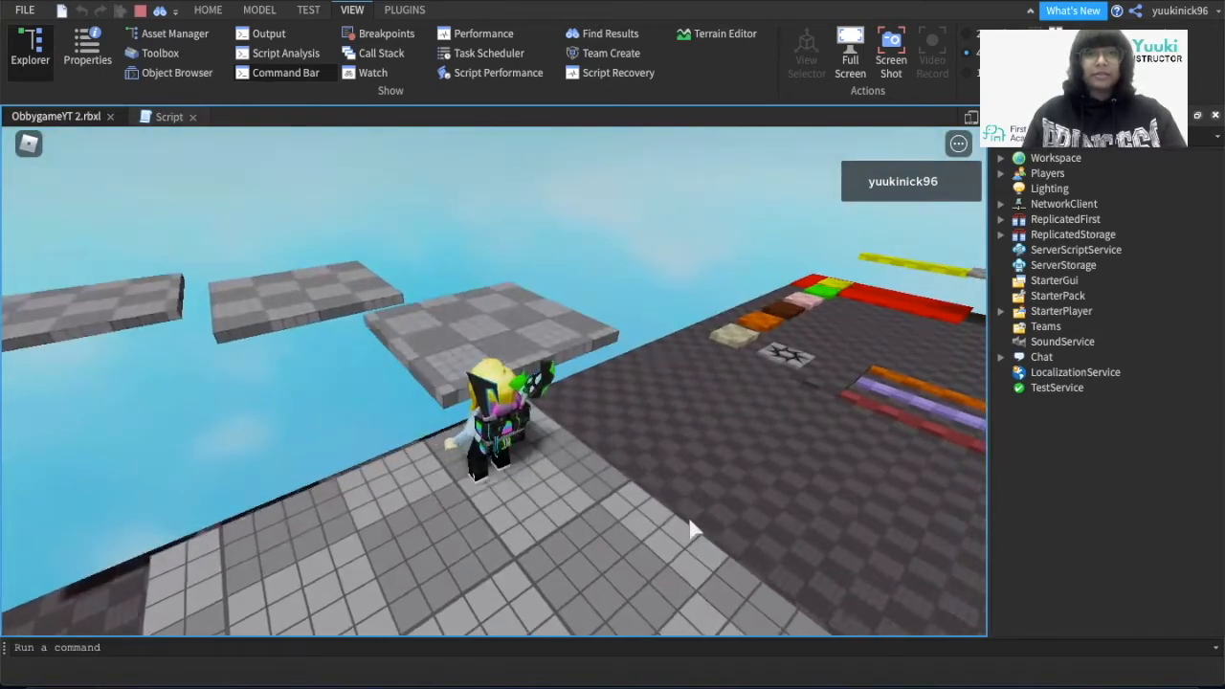
key("w")
key("space")
right_click_drag(689, 519, 690, 522)
key("w")
key("space")
key("space")
key("w")
key("w")
key("space")
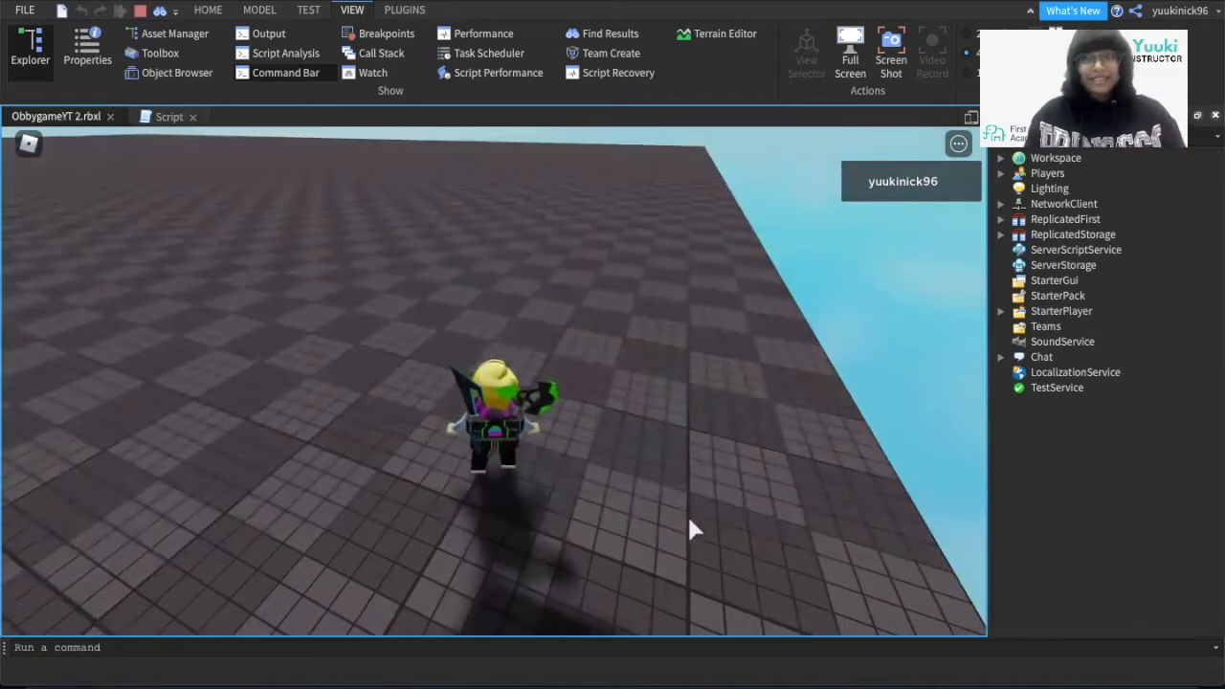
right_click_drag(689, 519, 687, 523)
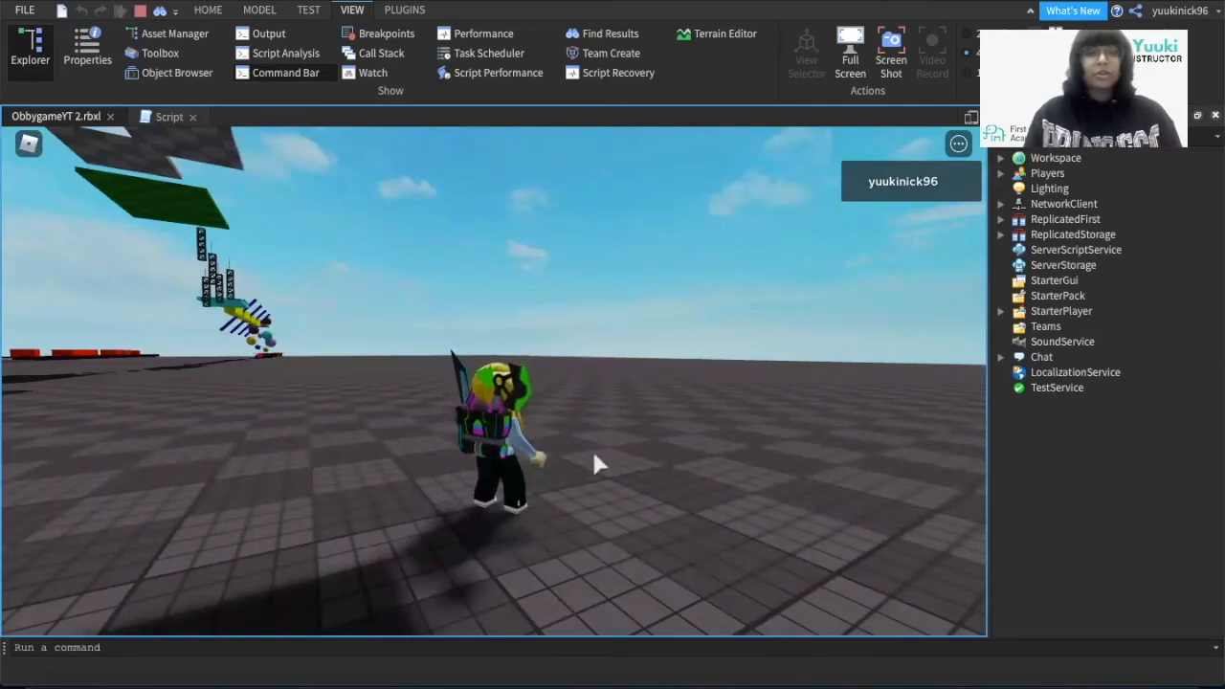
right_click_drag(659, 478, 660, 467)
key("w")
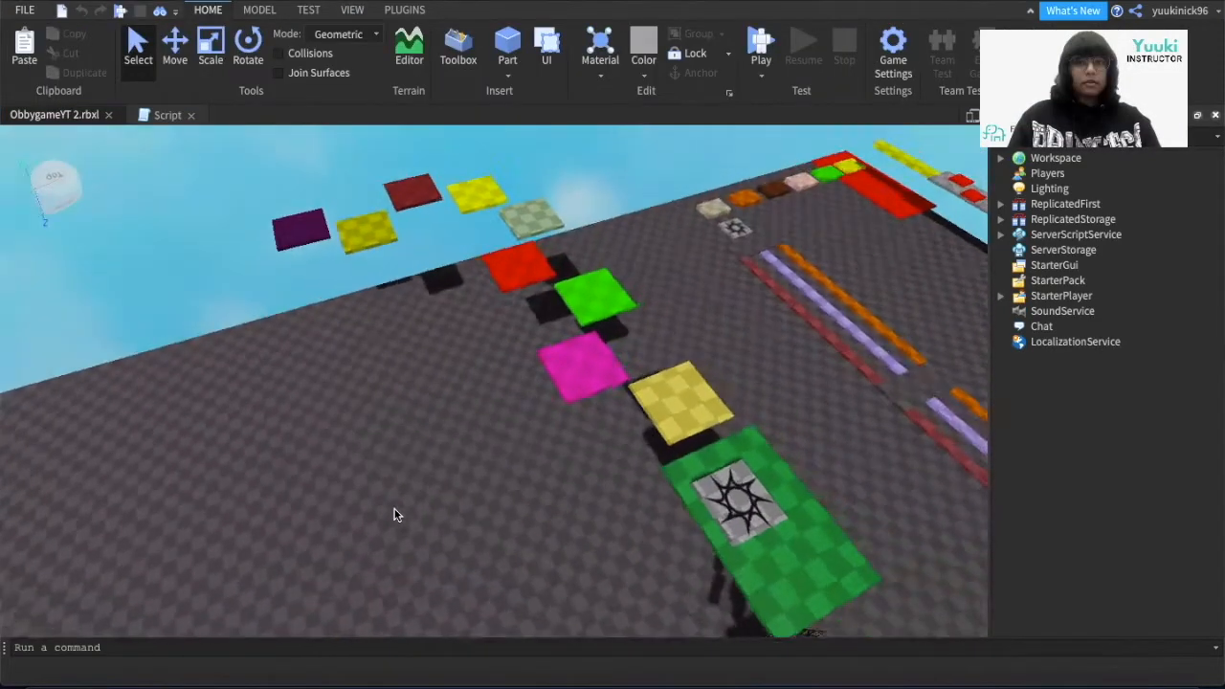
Step: Duplicate the spawn location on the green platform and place the copy at the far end of the coloured platform path
right_click_drag(395, 508, 397, 508)
key("s")
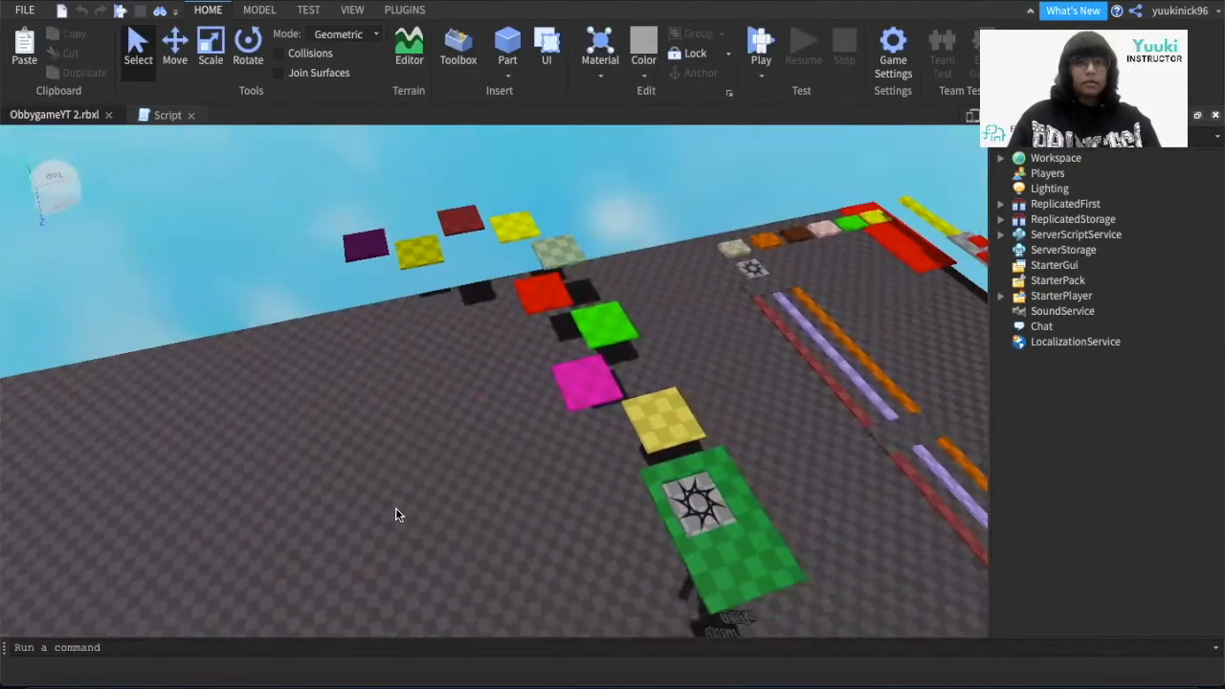
left_click(702, 517)
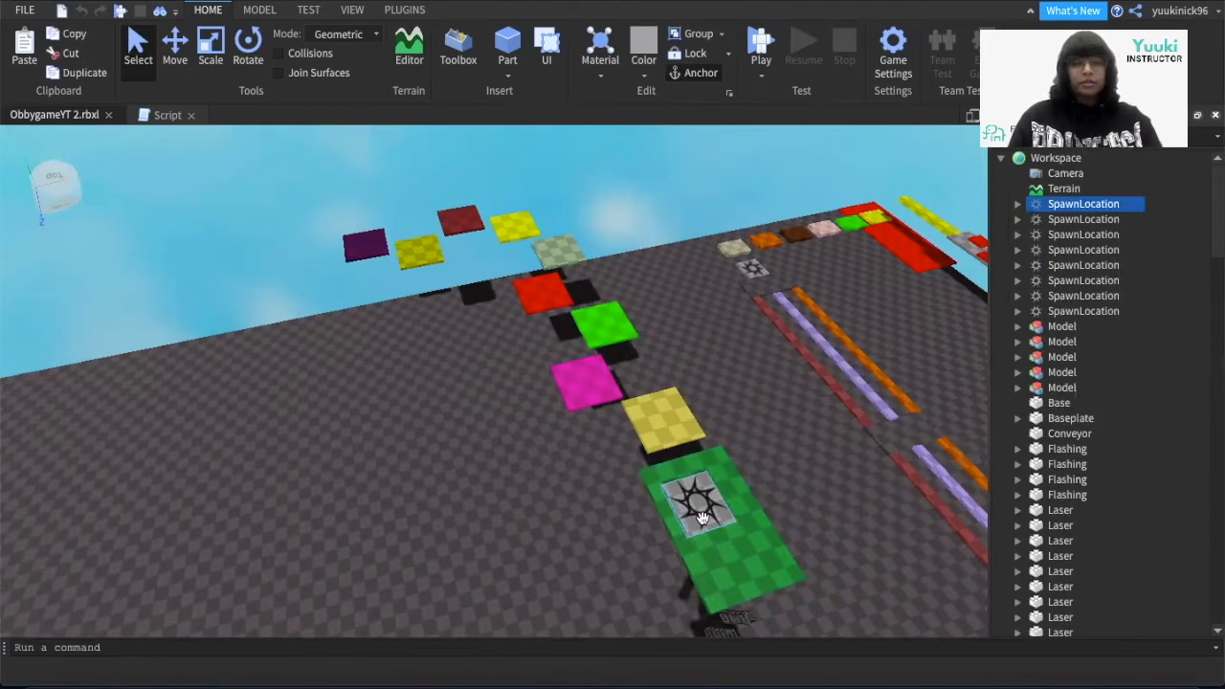
key("ctrl+d")
left_click_drag(711, 516, 285, 223)
left_click(173, 48)
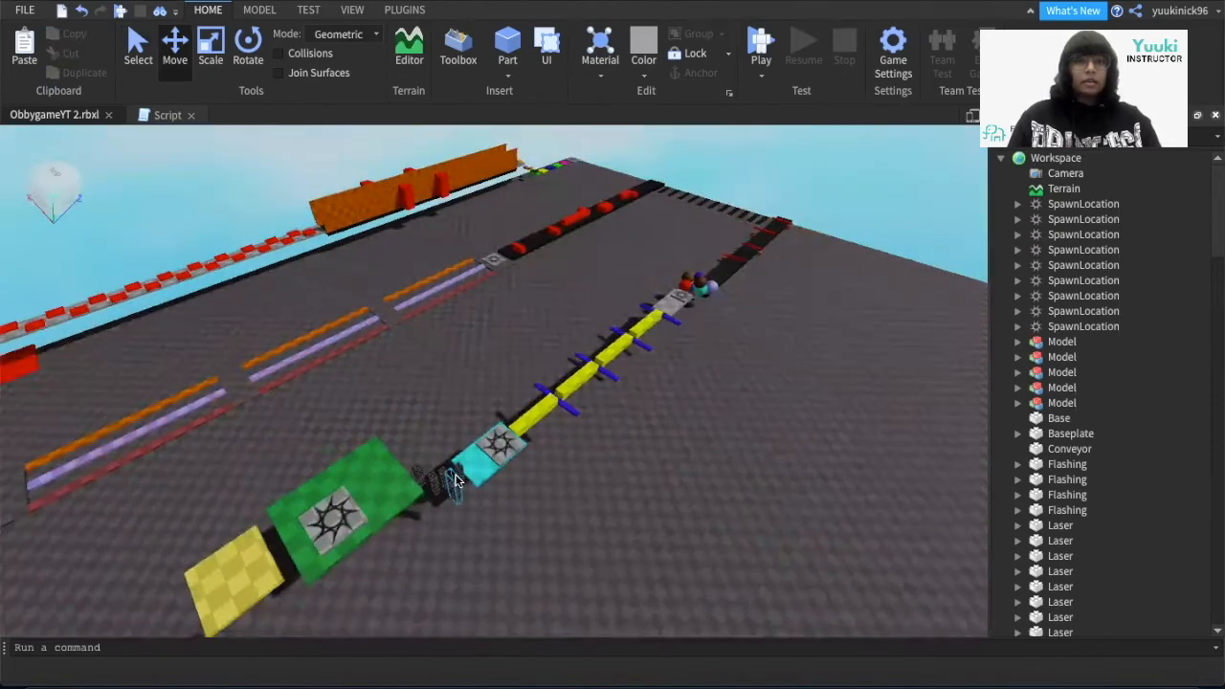
Step: Rename the starting spawn location at the baseplate's corner to Stage 0
scroll(457, 473, "up", 3)
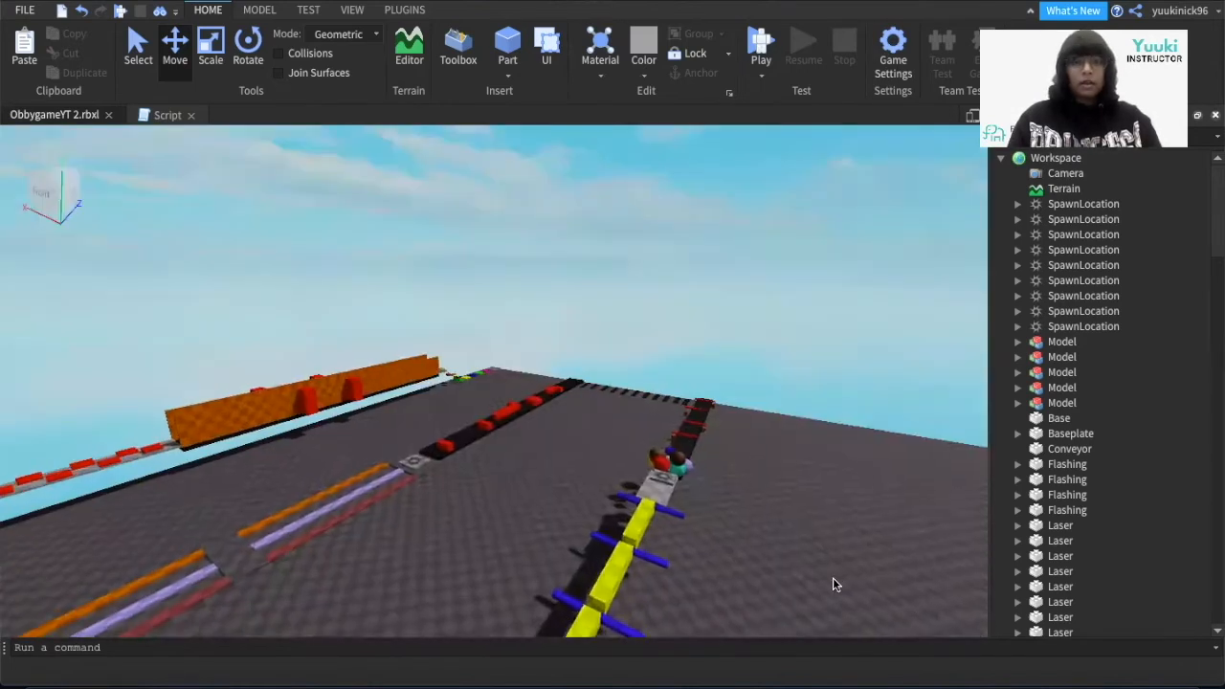
scroll(832, 577, "up", 3)
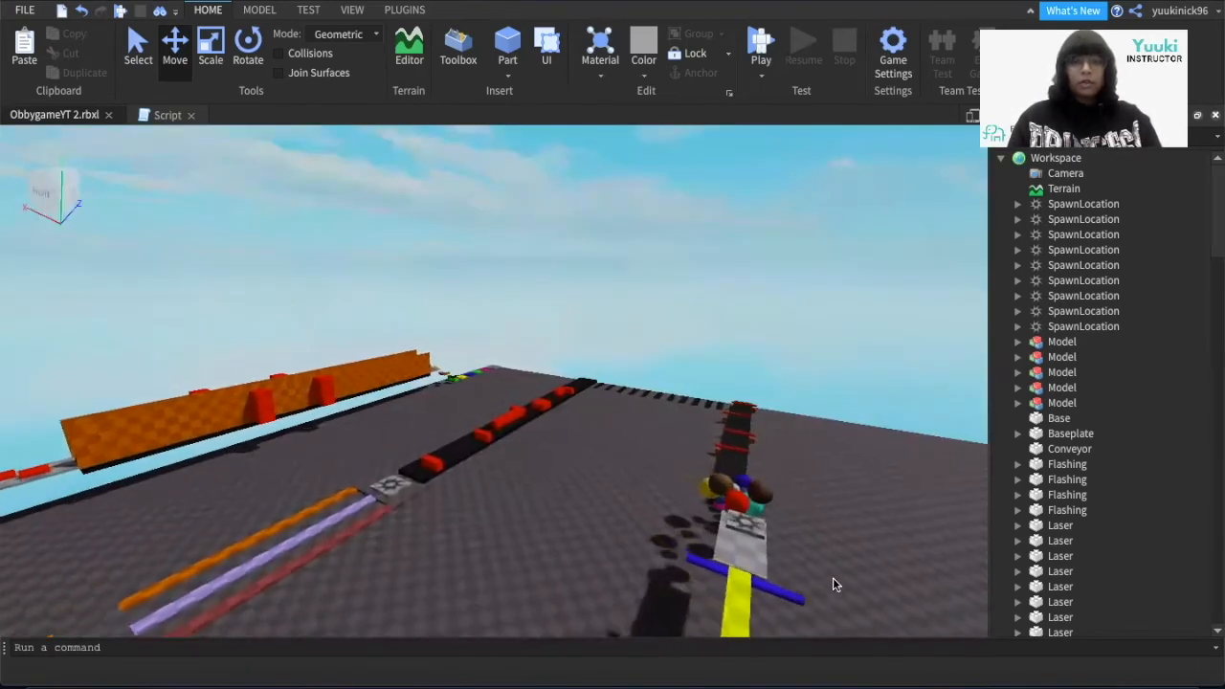
key("w")
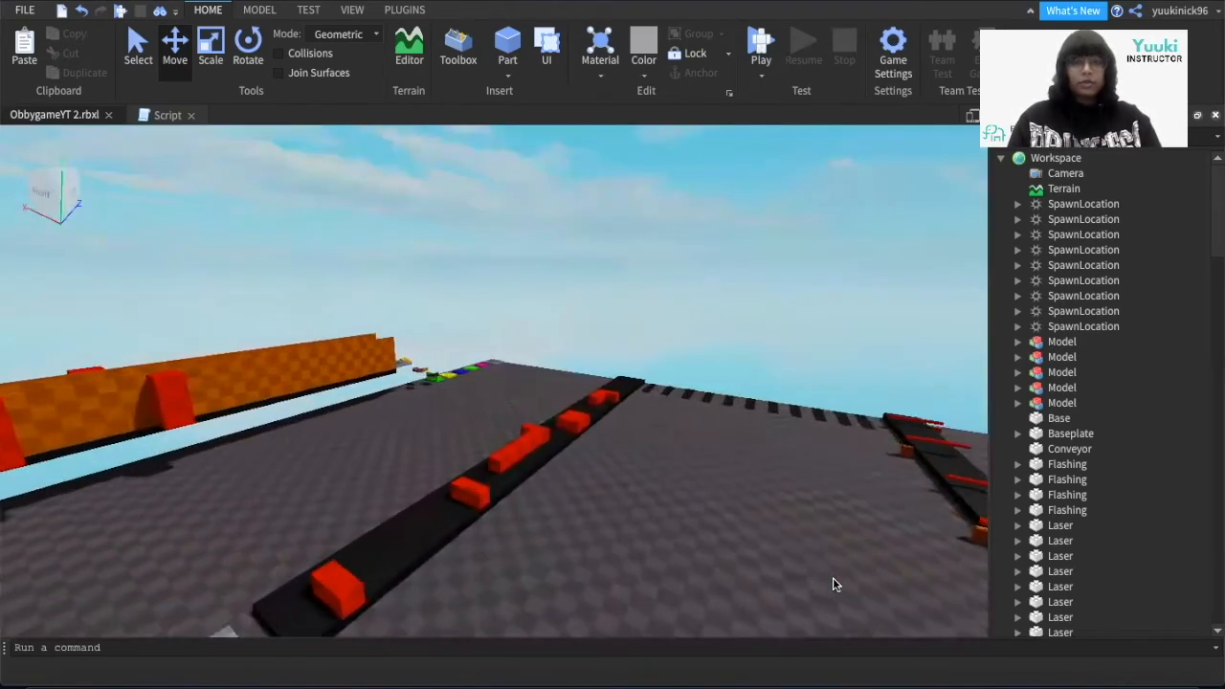
key("w")
right_click_drag(832, 577, 821, 550)
key("d")
key("d")
left_click(706, 435)
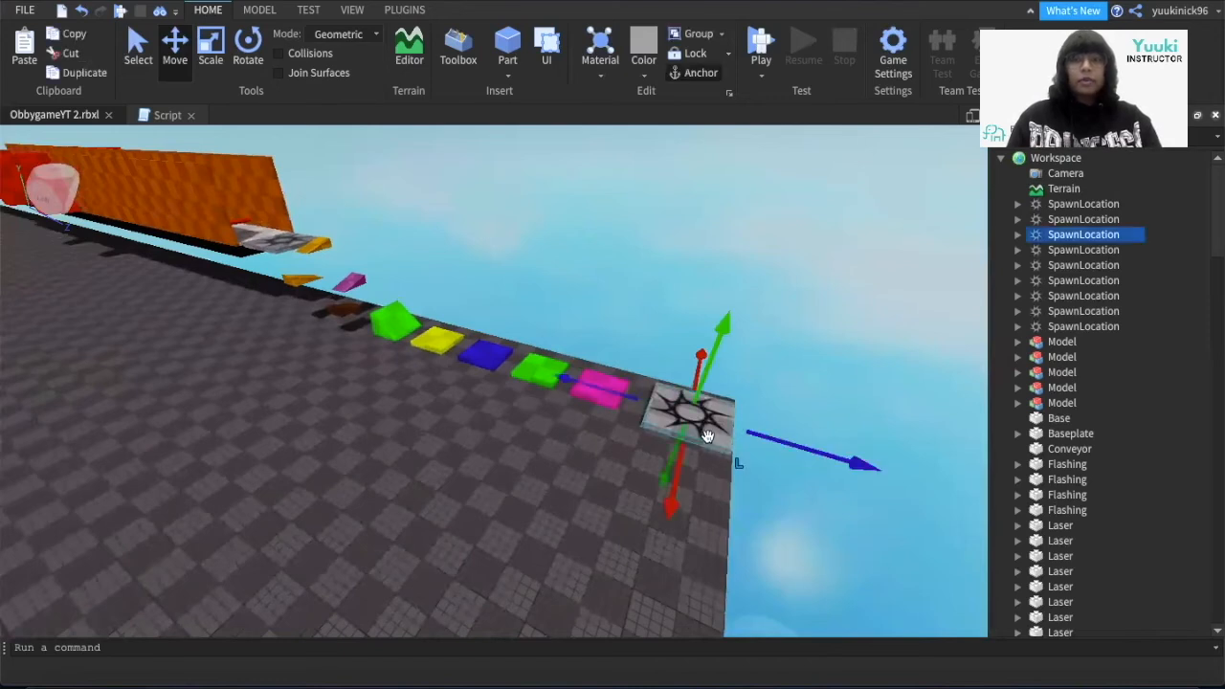
right_click_drag(491, 572, 491, 572)
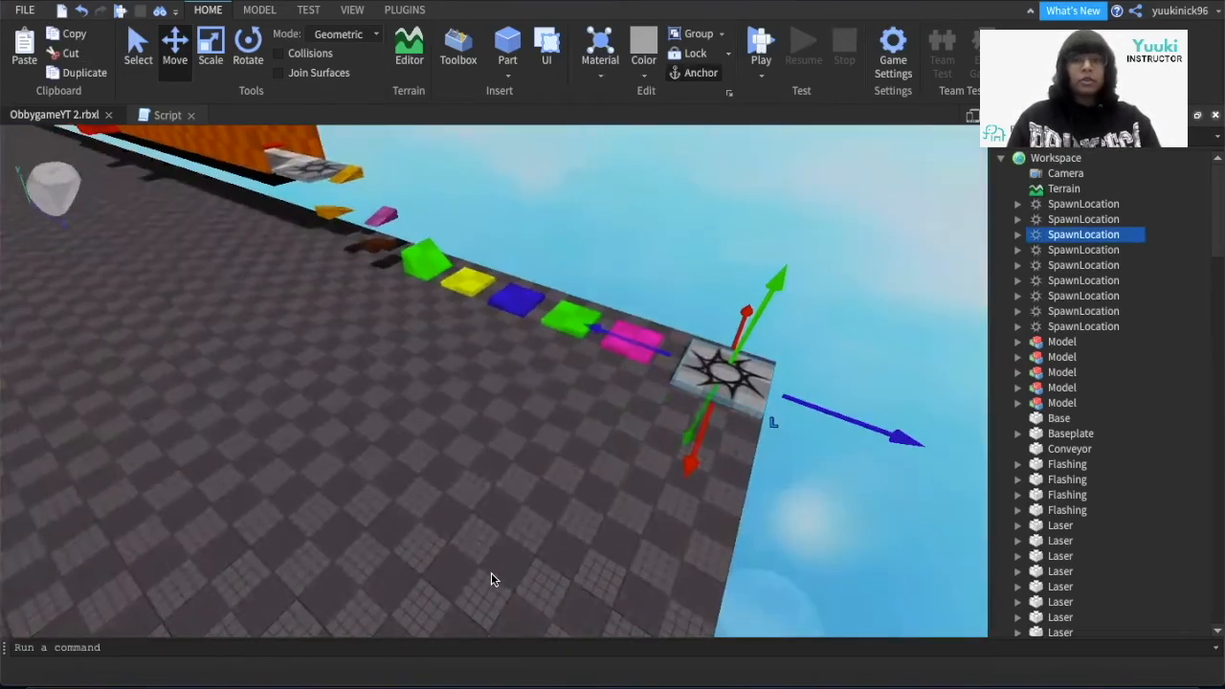
right_click(1036, 239)
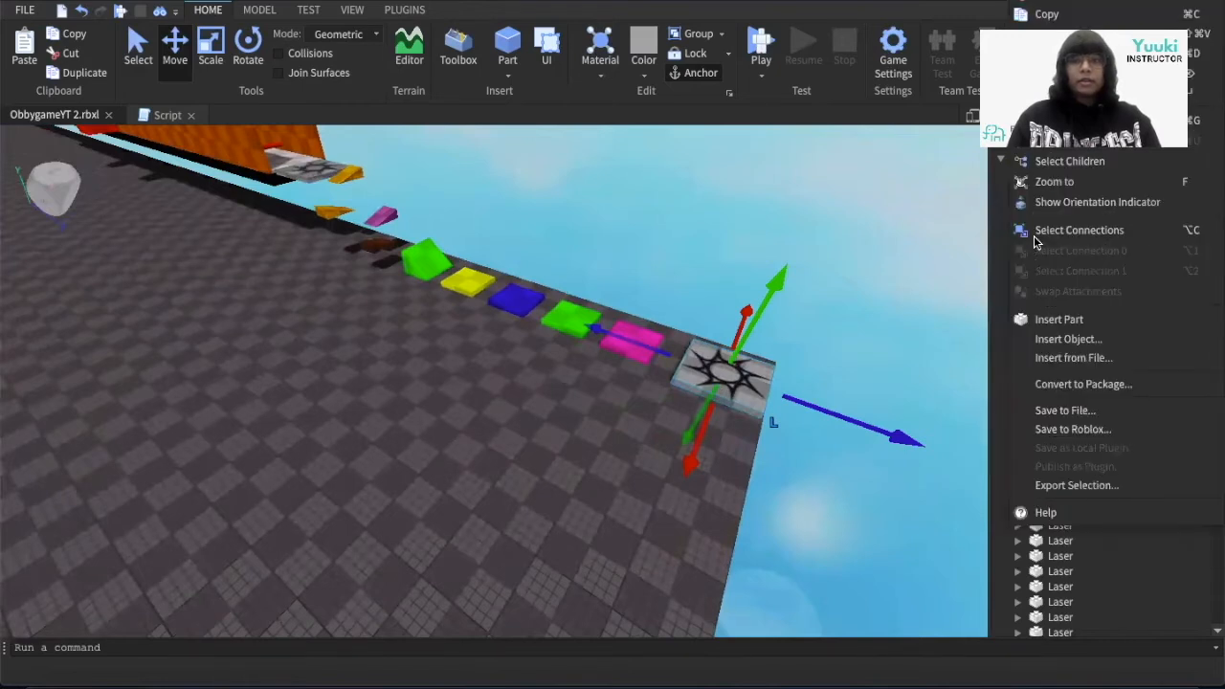
left_click(1052, 93)
key("BackSpace")
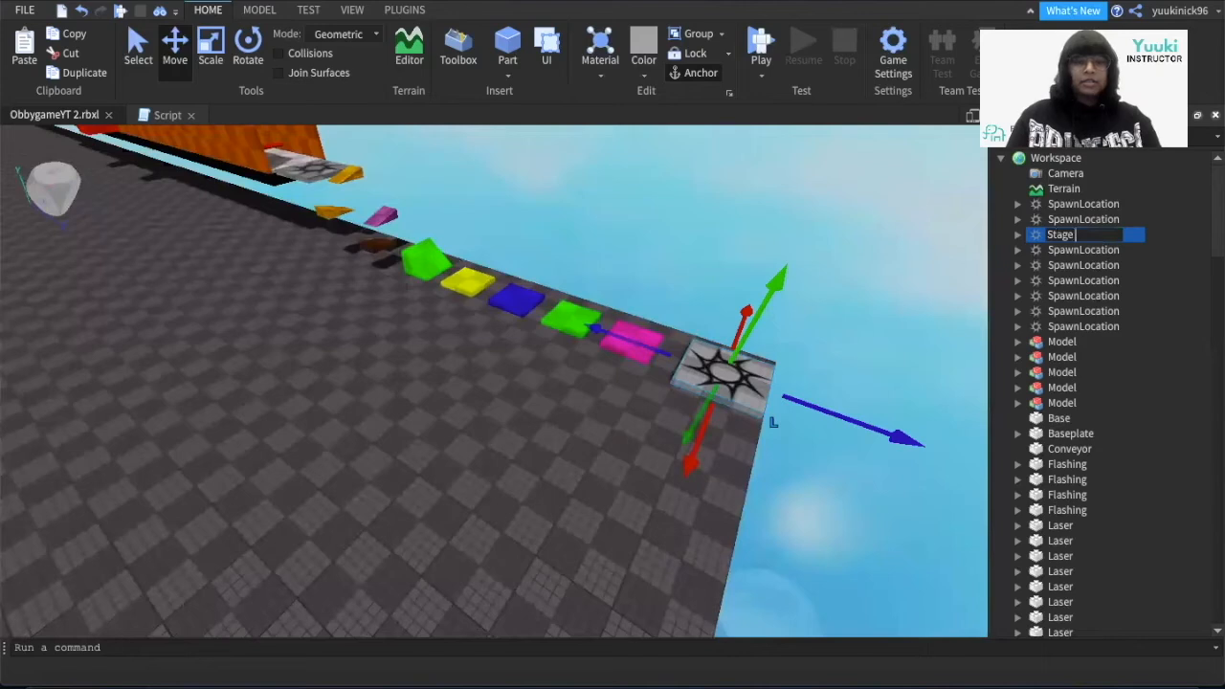
left_click(1172, 322)
Step: Rename the spawn location between the wedges and the orange-walled corridor to Stage 1
key("w")
right_click_drag(477, 406, 477, 409)
key("w")
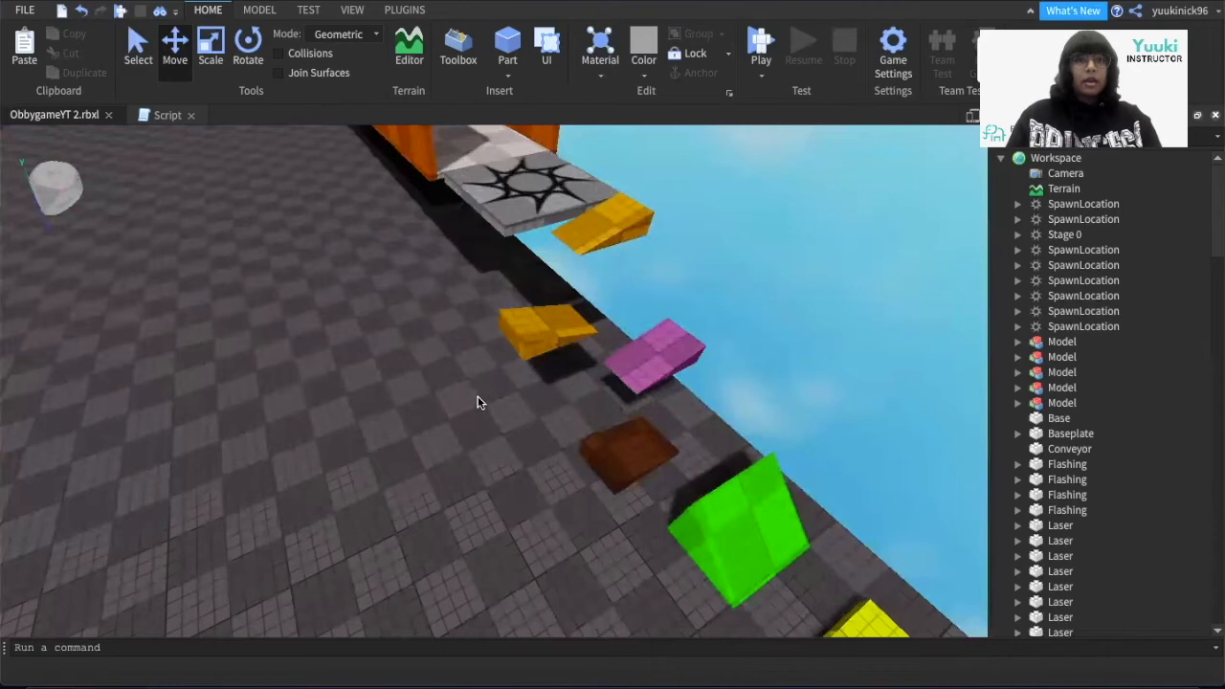
left_click(570, 195)
right_click(1064, 252)
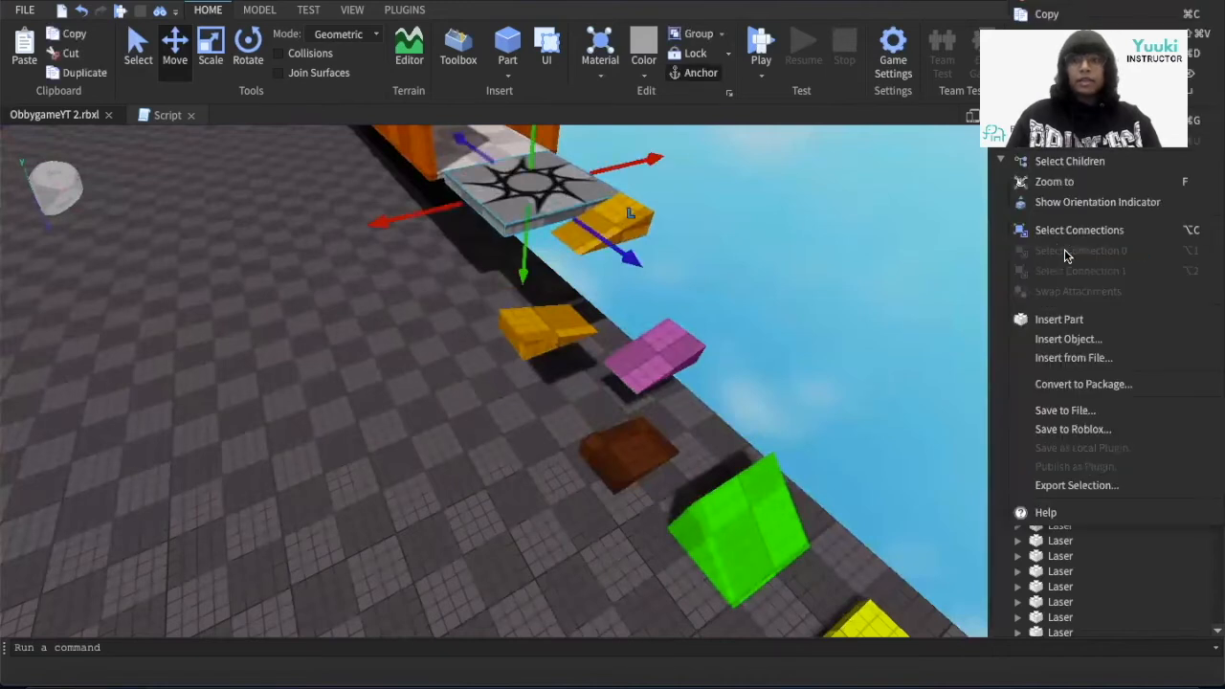
left_click(1081, 94)
key("BackSpace")
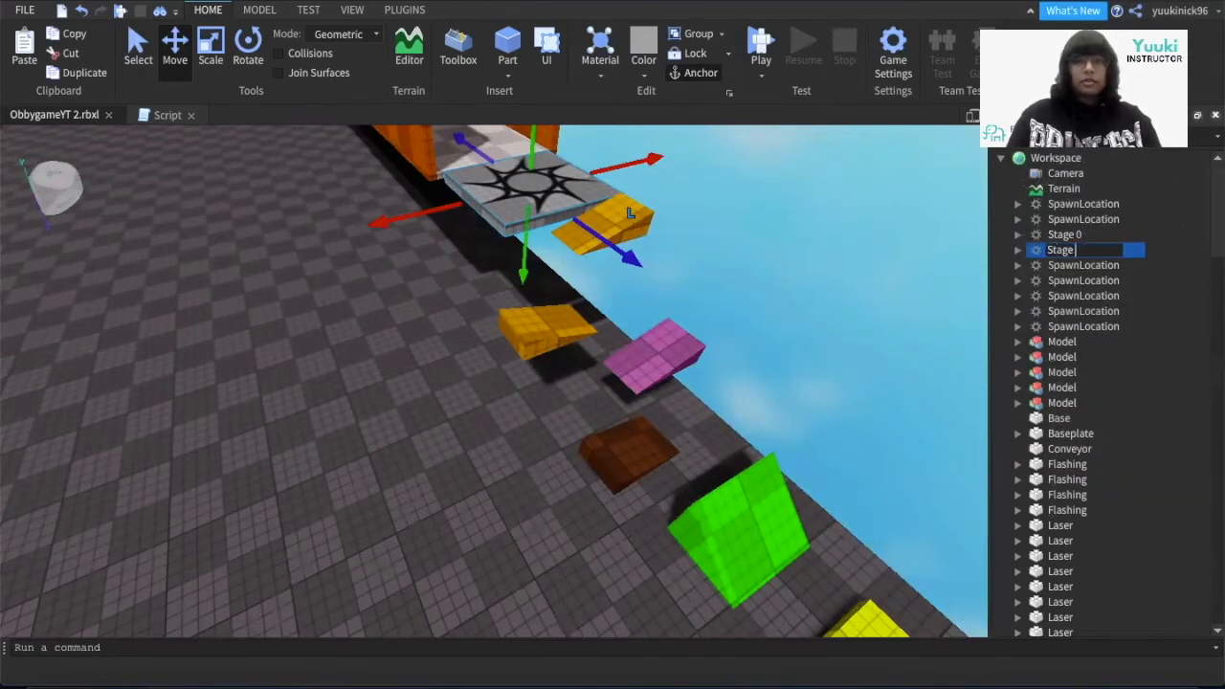
key("Return")
Step: Rename the next spawn location past the orange-walled corridor to Stage 3
right_click_drag(584, 371, 583, 371)
key("w")
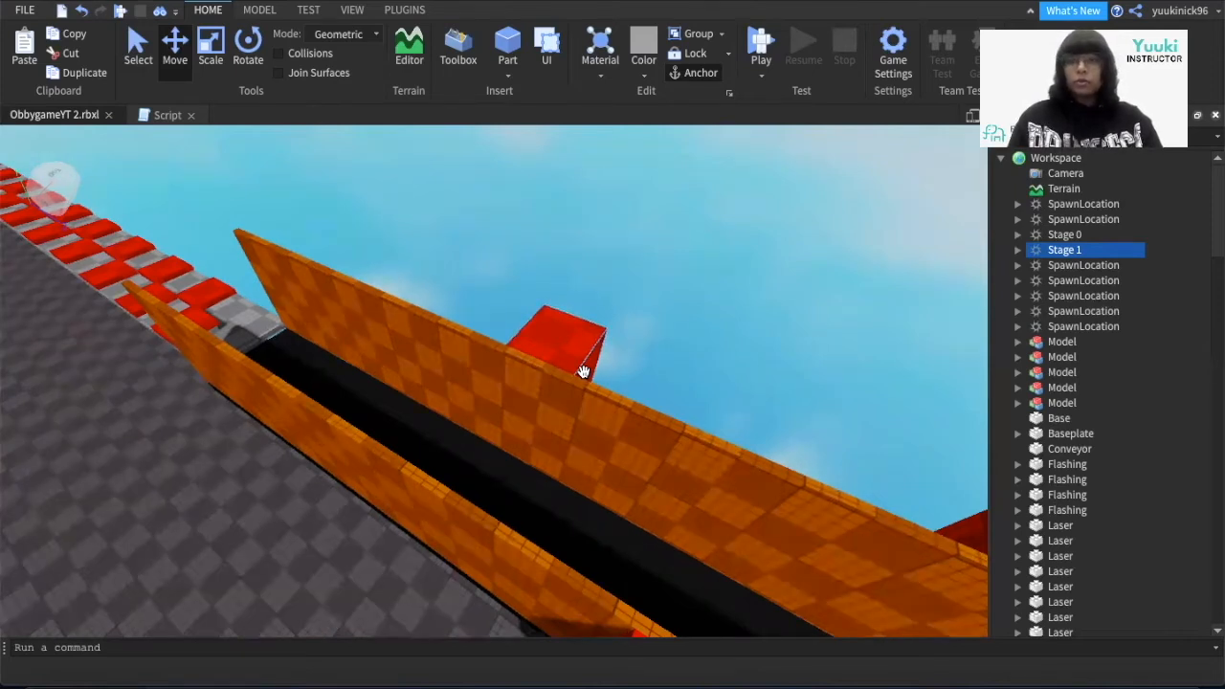
right_click_drag(584, 371, 572, 497)
right_click(424, 304)
left_click(1082, 265)
type("Stage 3")
key("Return")
Step: Rename the spawn location between the three coloured beams and the black path with red blocks to Stage 4
left_click(626, 457)
left_click(1100, 219)
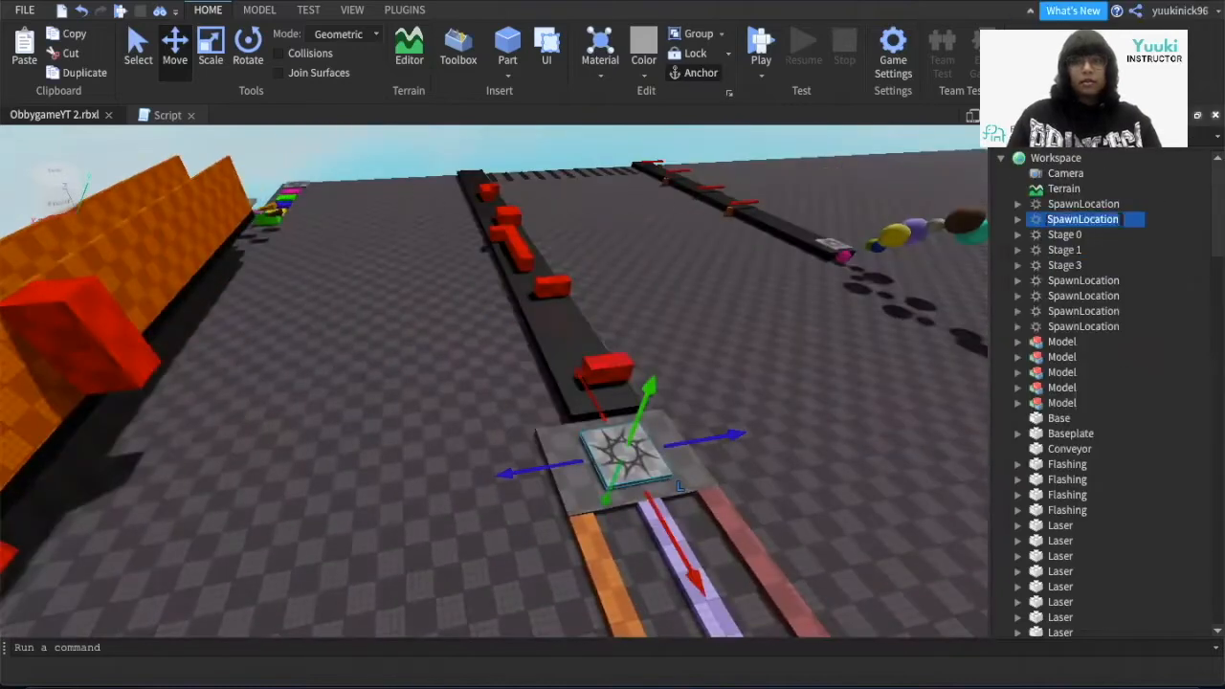
type("Stage 4")
key("Return")
Step: Rename the next three spawn locations along the course to Stage 5, Stage 6 and Stage 7
left_click(1082, 280)
type("Stage 5")
left_click(1082, 296)
type("Stage 6")
left_click(1082, 311)
type("Stage 7")
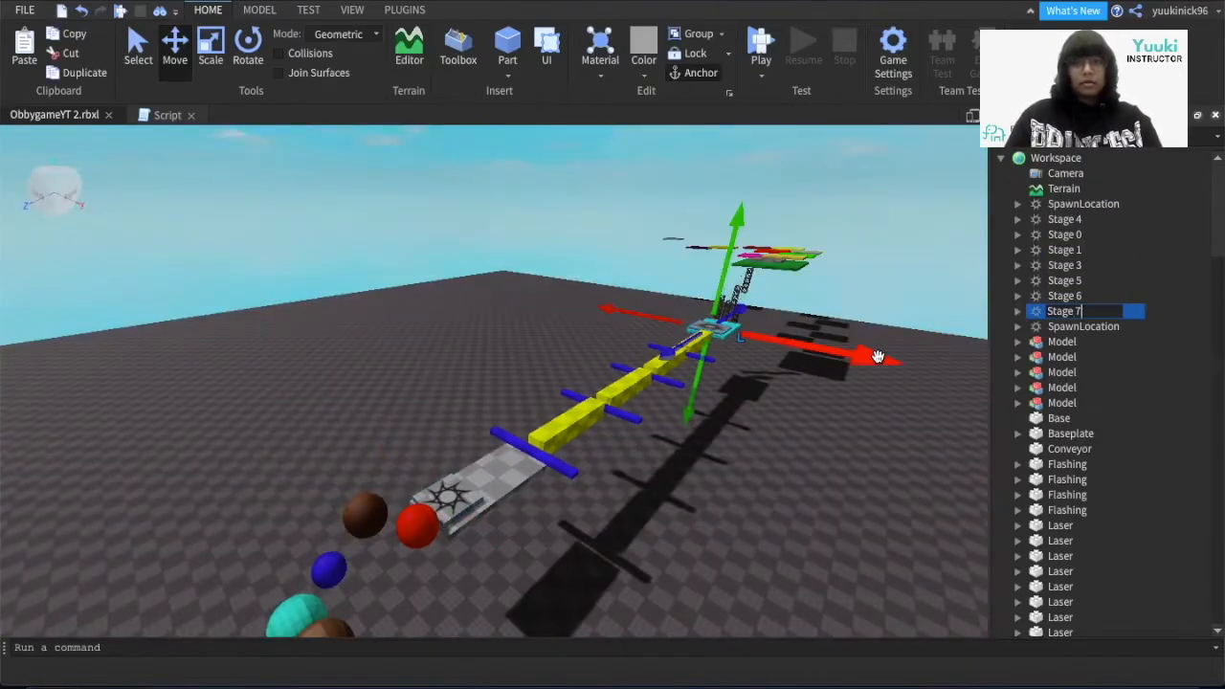
key("Return")
Step: Rename the last two spawn locations of the course to Stage 8 and Stage 9
left_click(1082, 326)
type("Stage 8")
key("Return")
left_click(1082, 312)
type("Stage 9")
key("Return")
Step: Select the Stage 0 spawn and insert the Teams service into the game
scroll(889, 365, "down", 5)
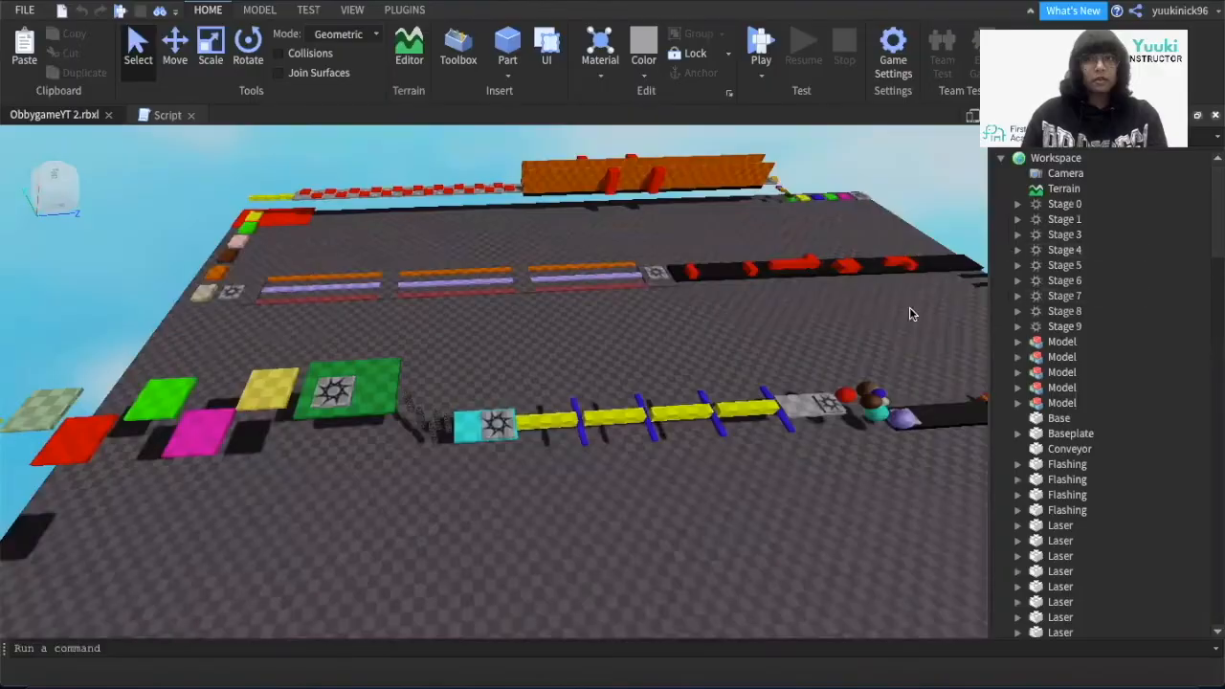
right_click_drag(822, 333, 823, 333)
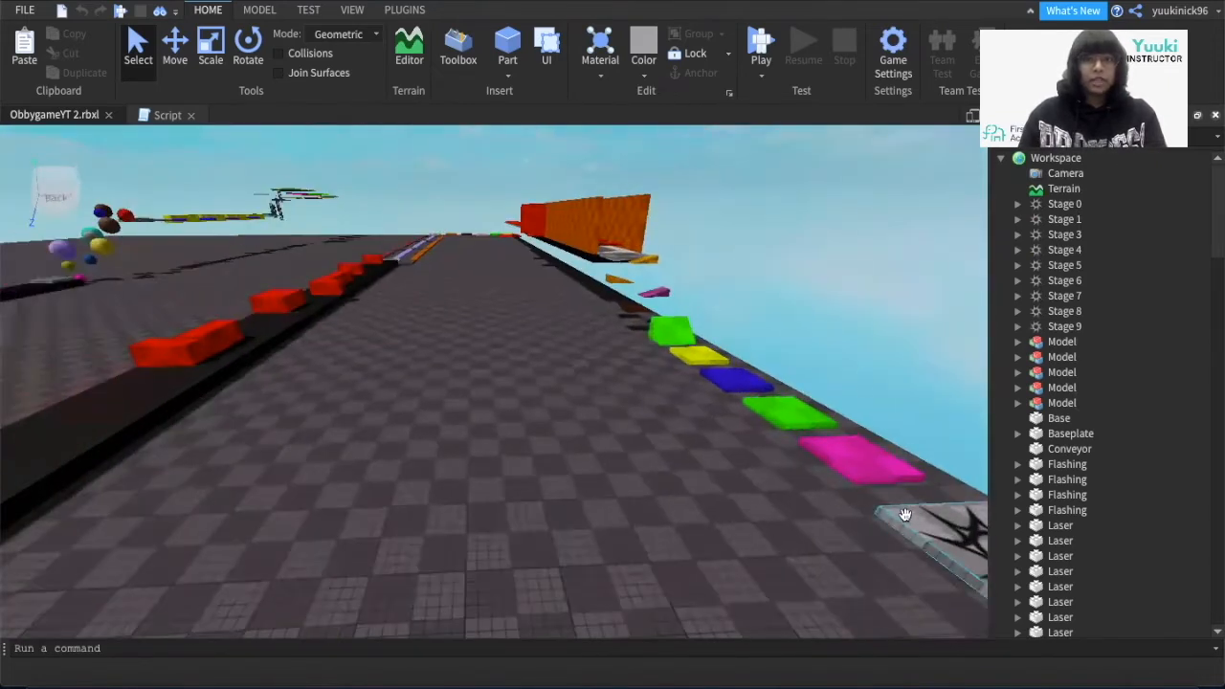
scroll(848, 541, "up", 2)
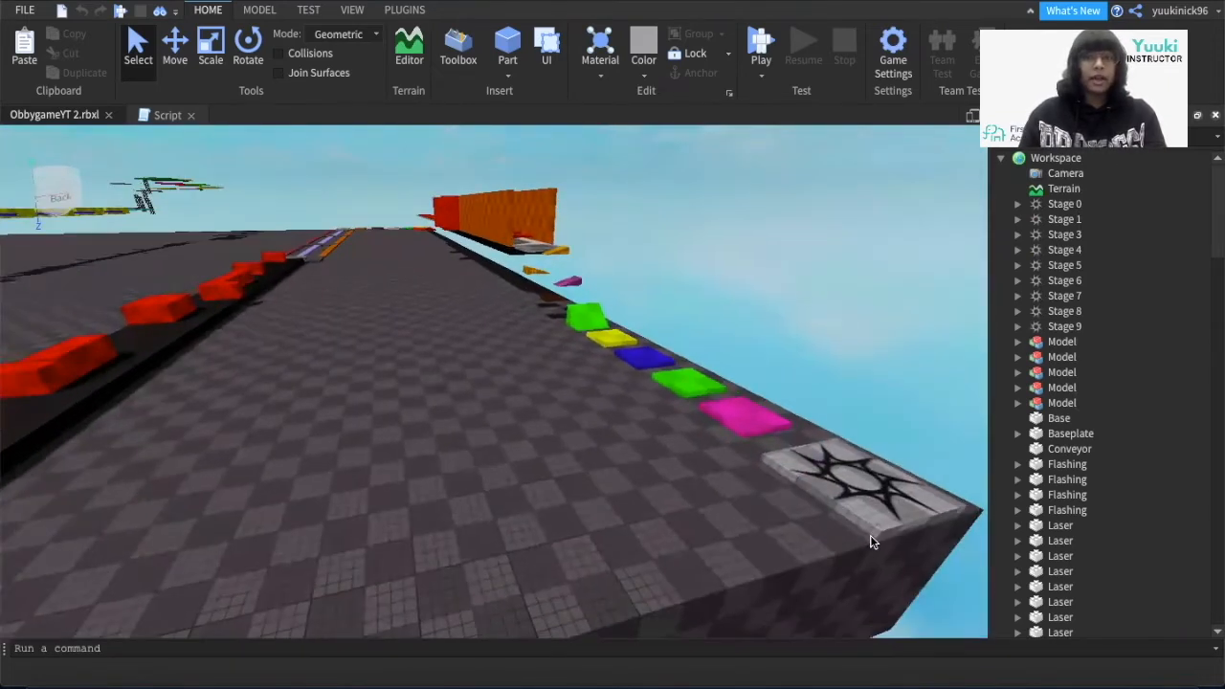
left_click(886, 498)
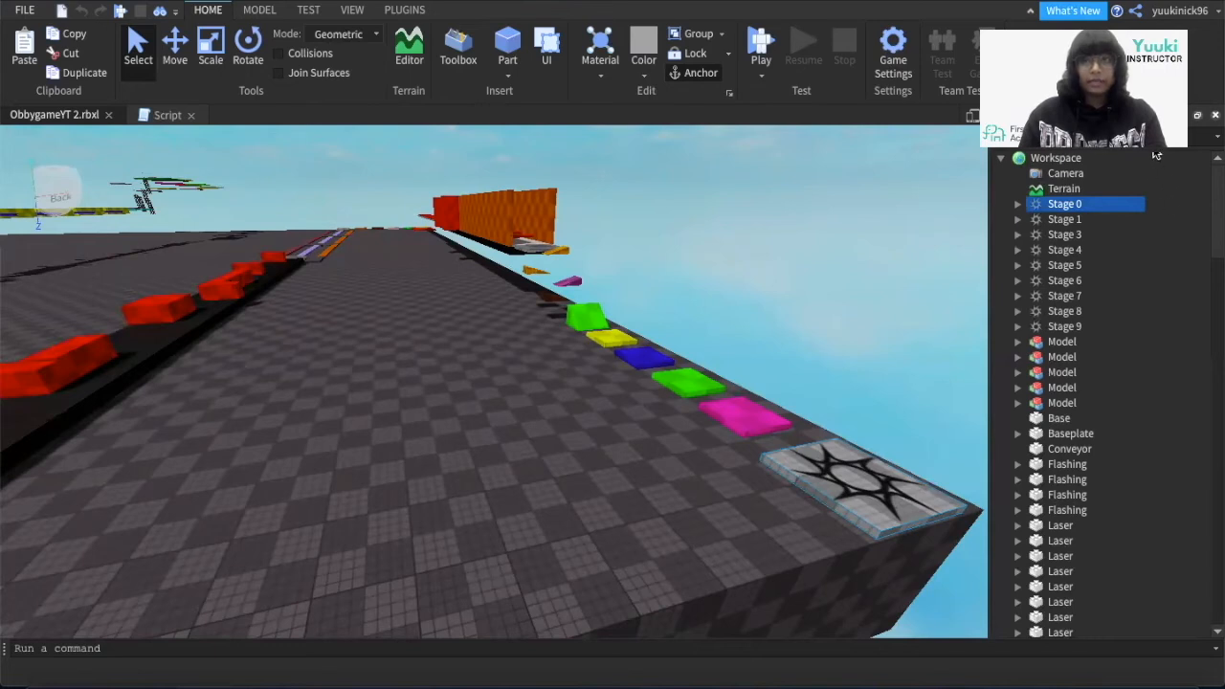
left_click(258, 12)
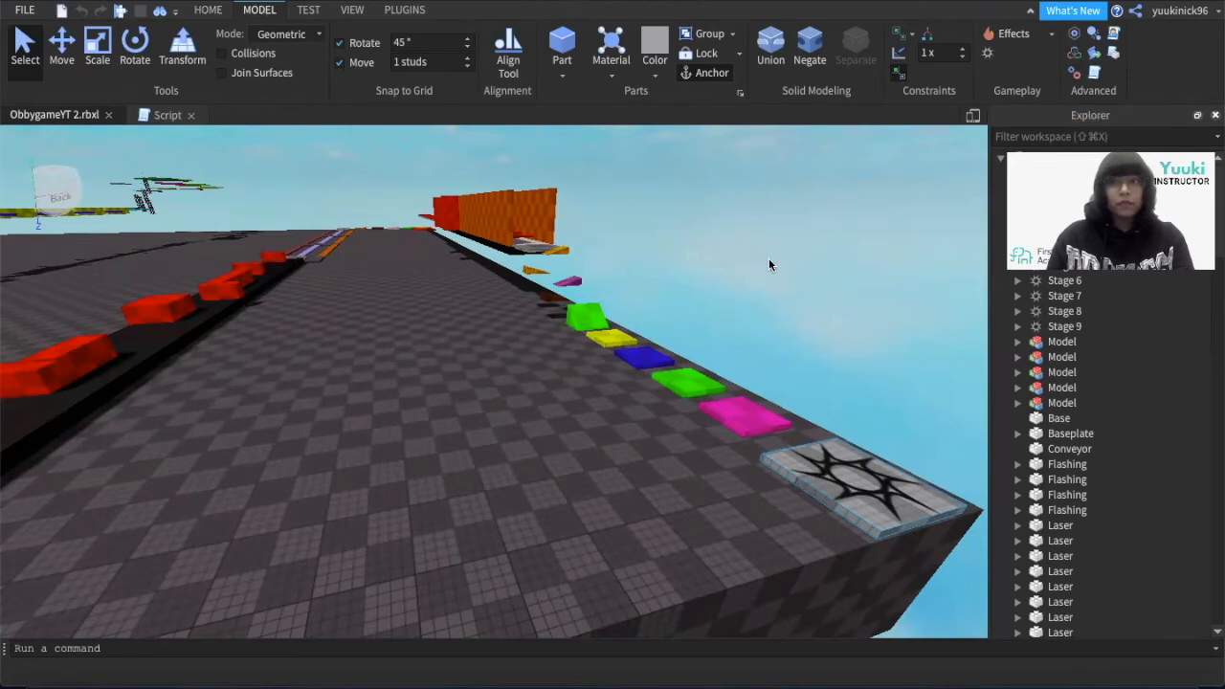
left_click(1072, 77)
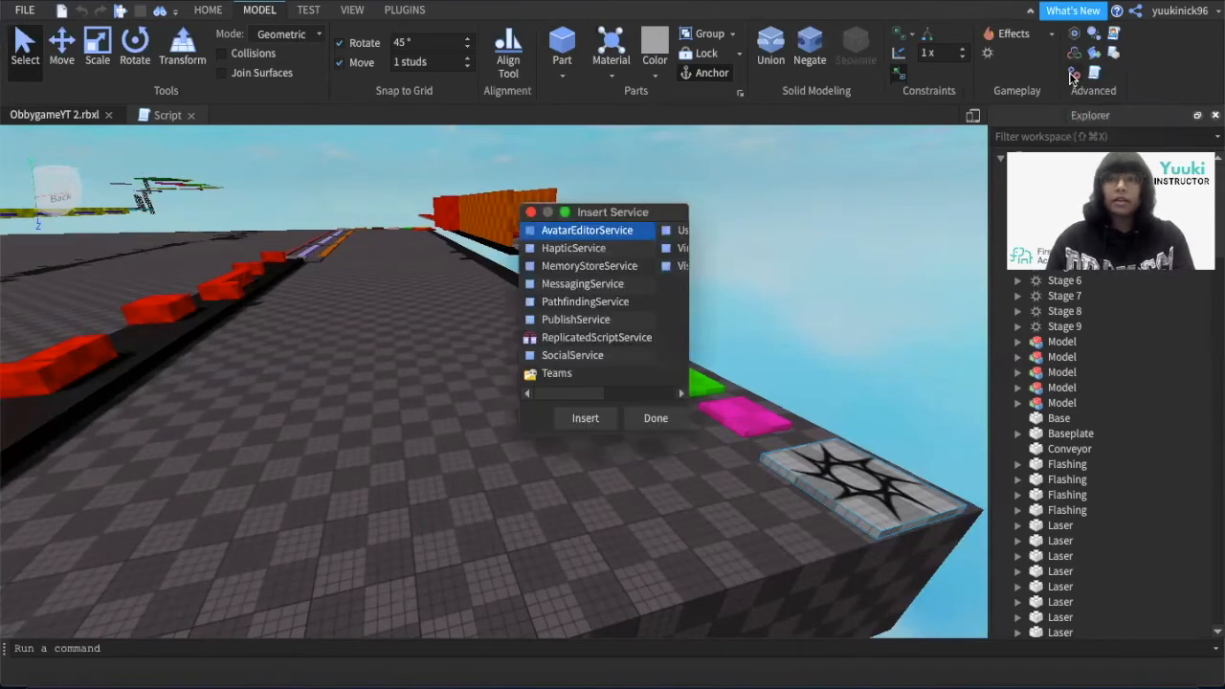
left_click(551, 377)
left_click(651, 419)
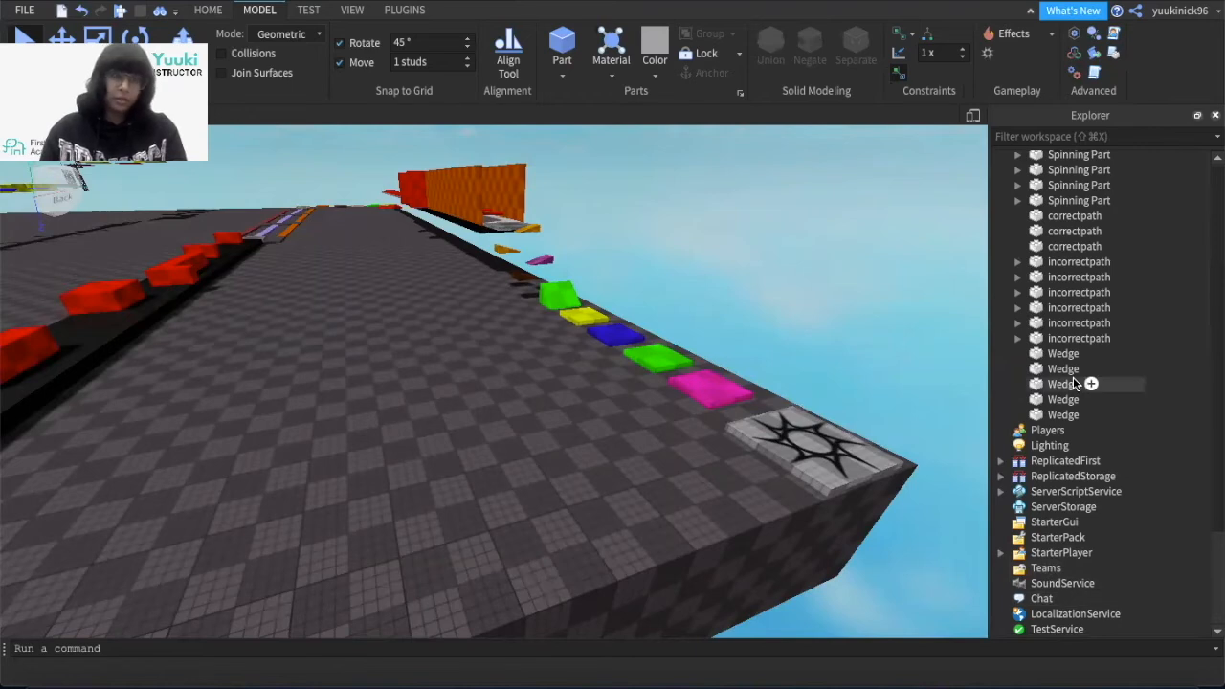
scroll(1079, 383, "up", 15)
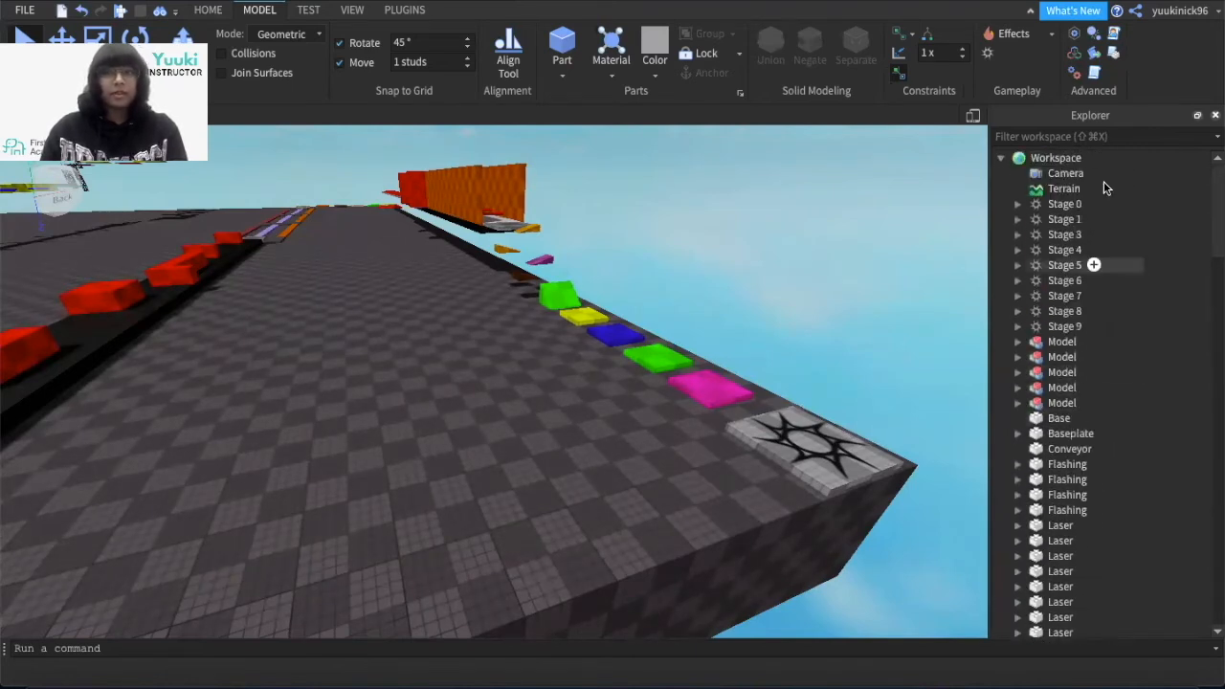
Step: Turn off Neutral on the Stage 0 spawn location and set its TeamColor to Really red
left_click(1052, 206)
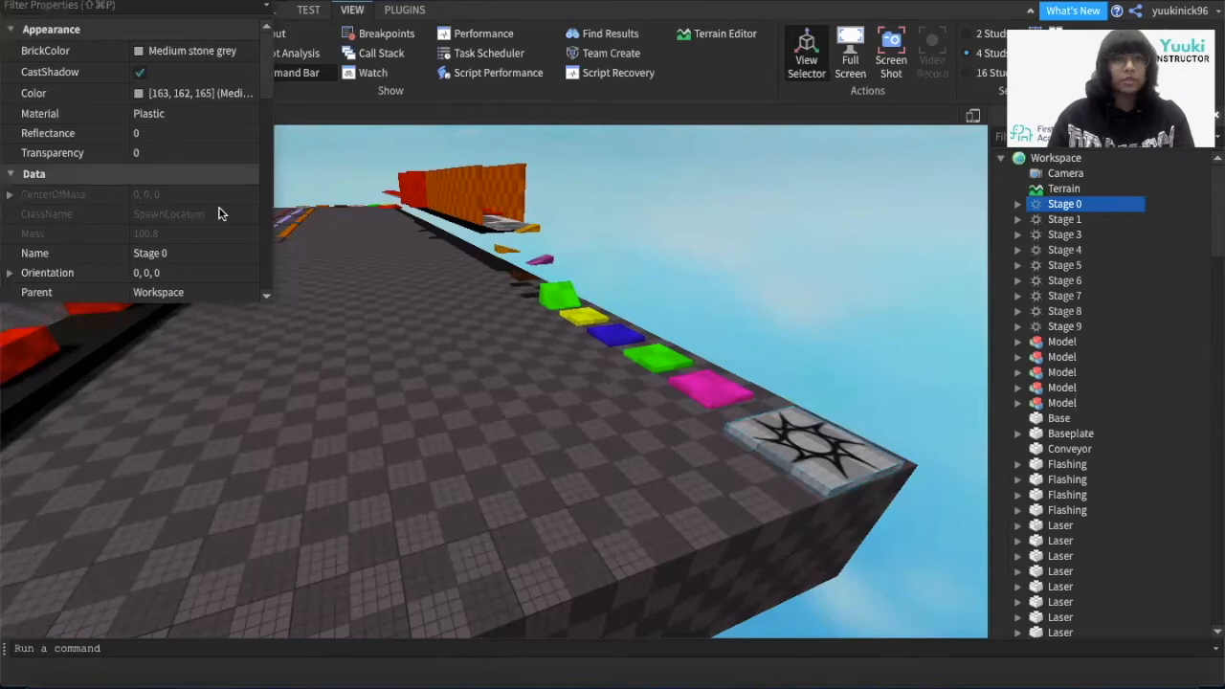
scroll(165, 212, "down", 5)
scroll(166, 212, "down", 6)
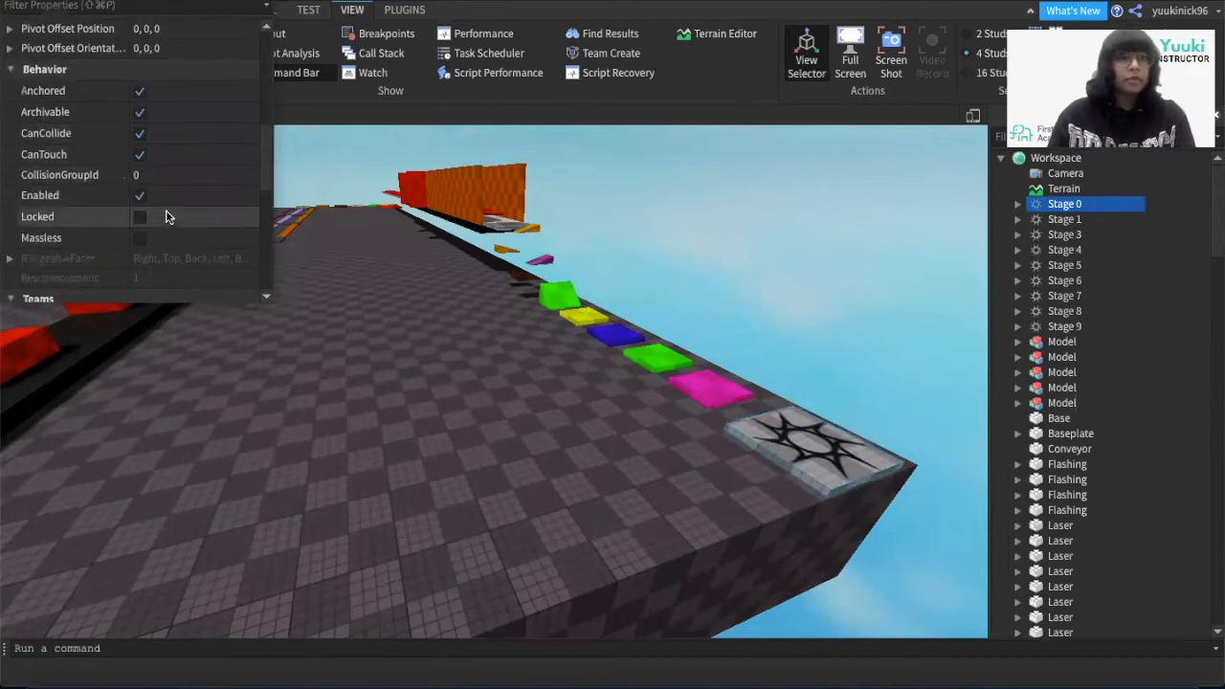
scroll(166, 210, "up", 3)
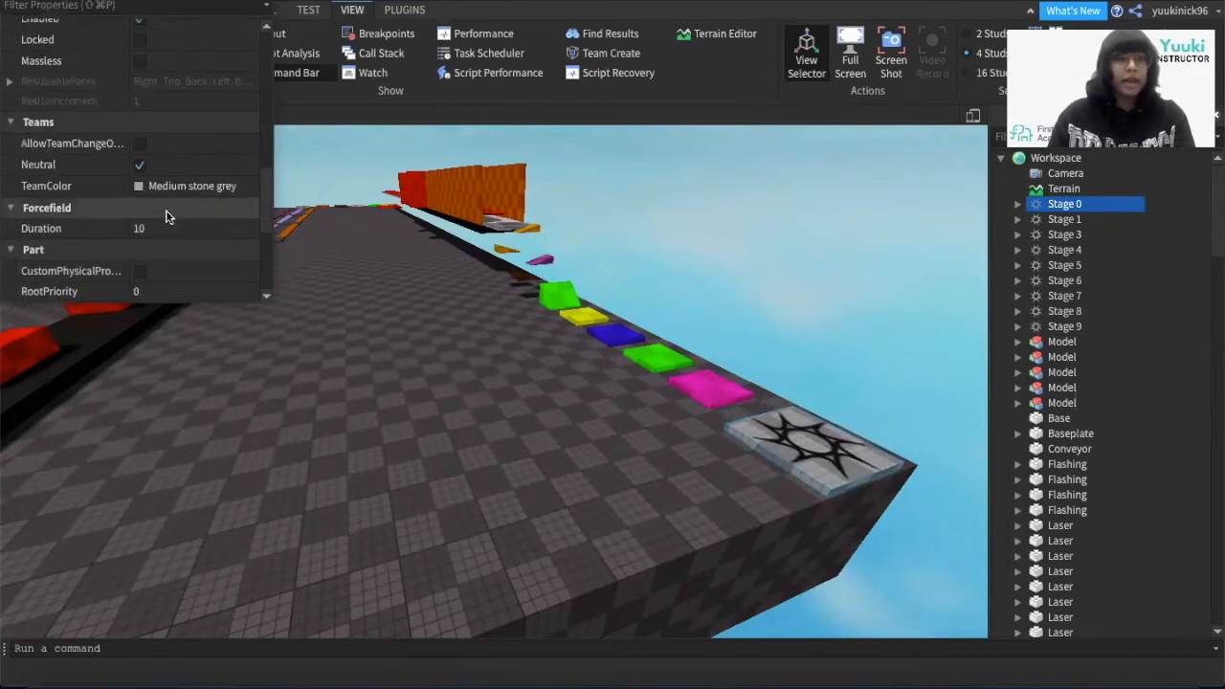
left_click(140, 165)
left_click(138, 168)
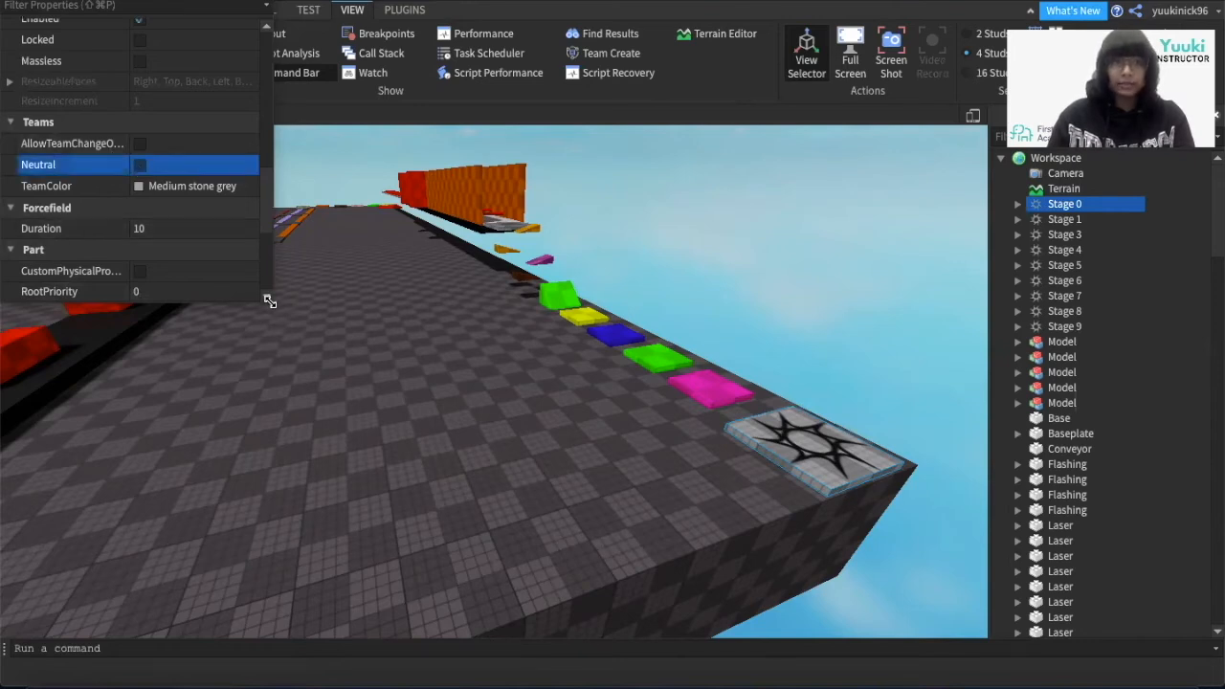
left_click(139, 187)
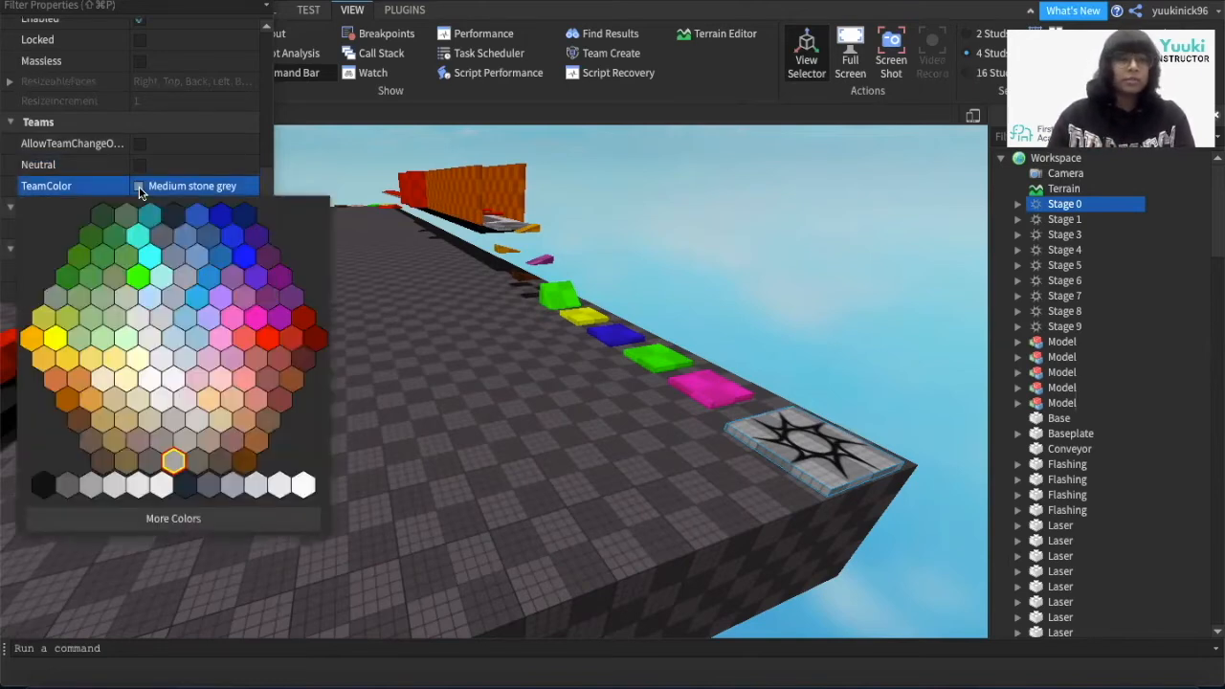
left_click(267, 340)
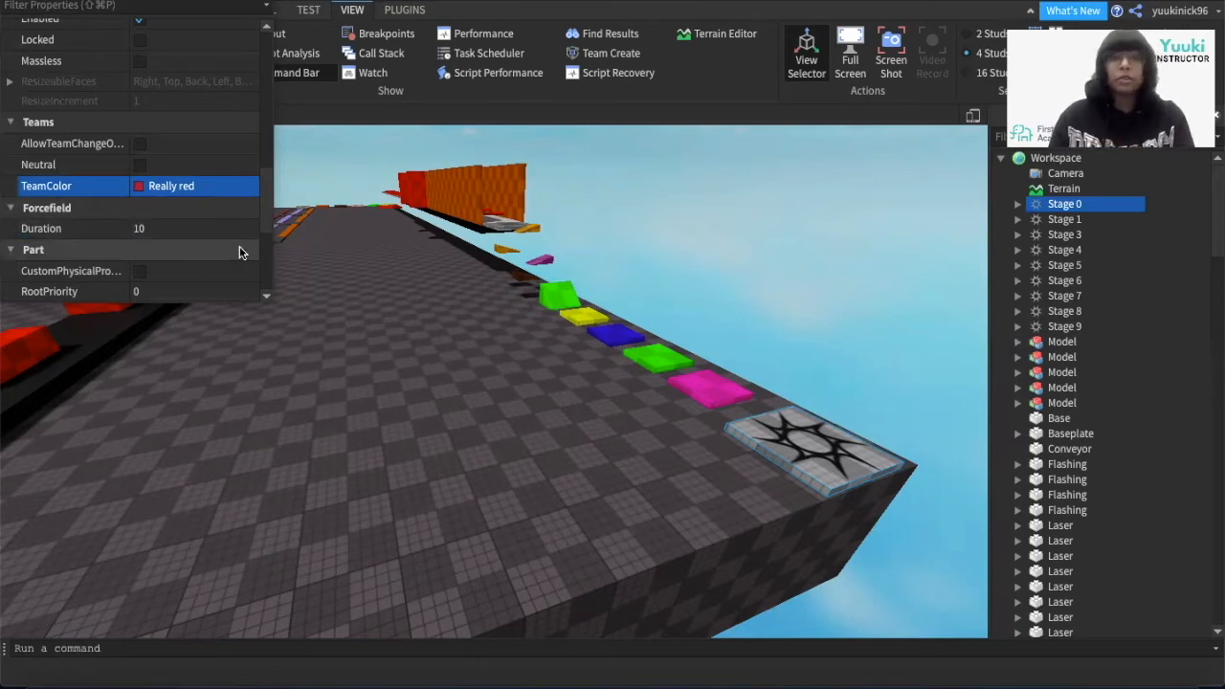
Step: Set the Stage 0 spawn location's BrickColor to Really red to match its team, and close its properties
scroll(205, 210, "up", 8)
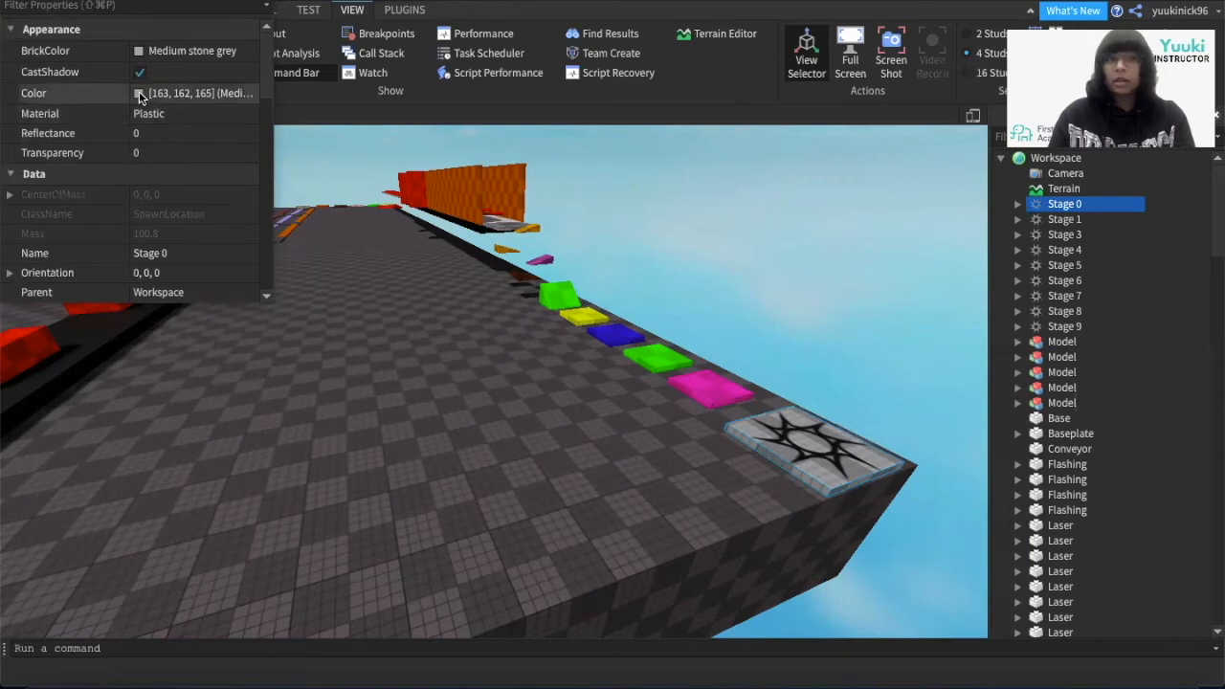
left_click(139, 50)
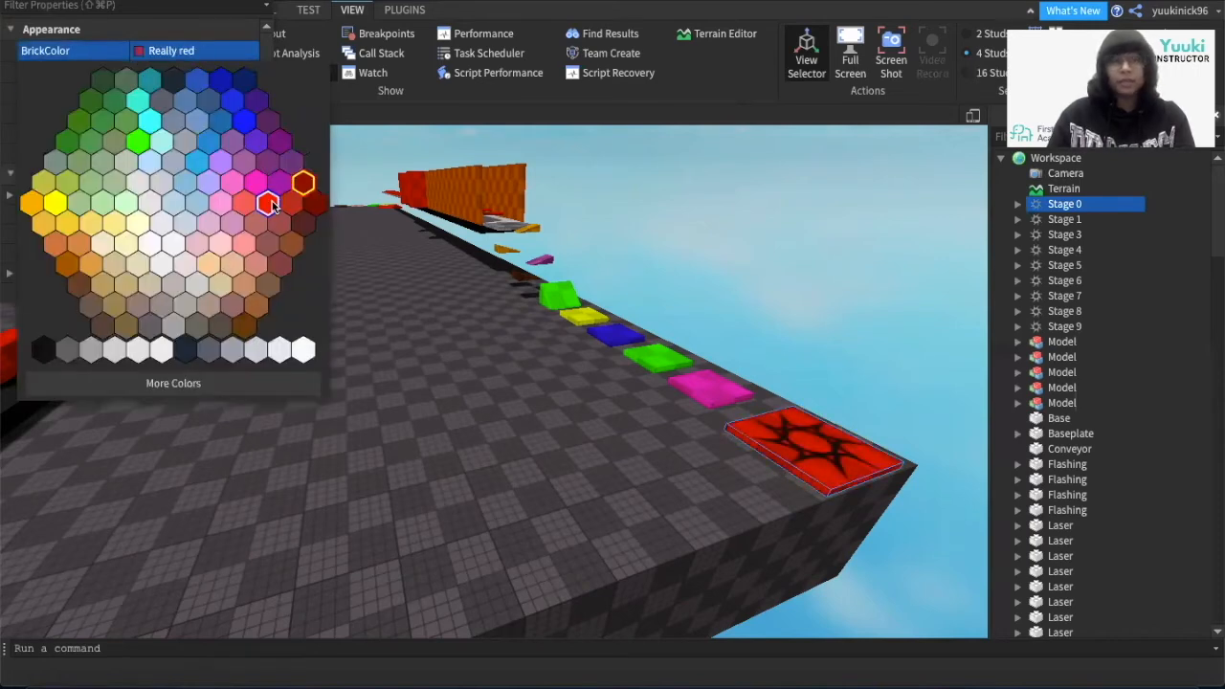
left_click(271, 205)
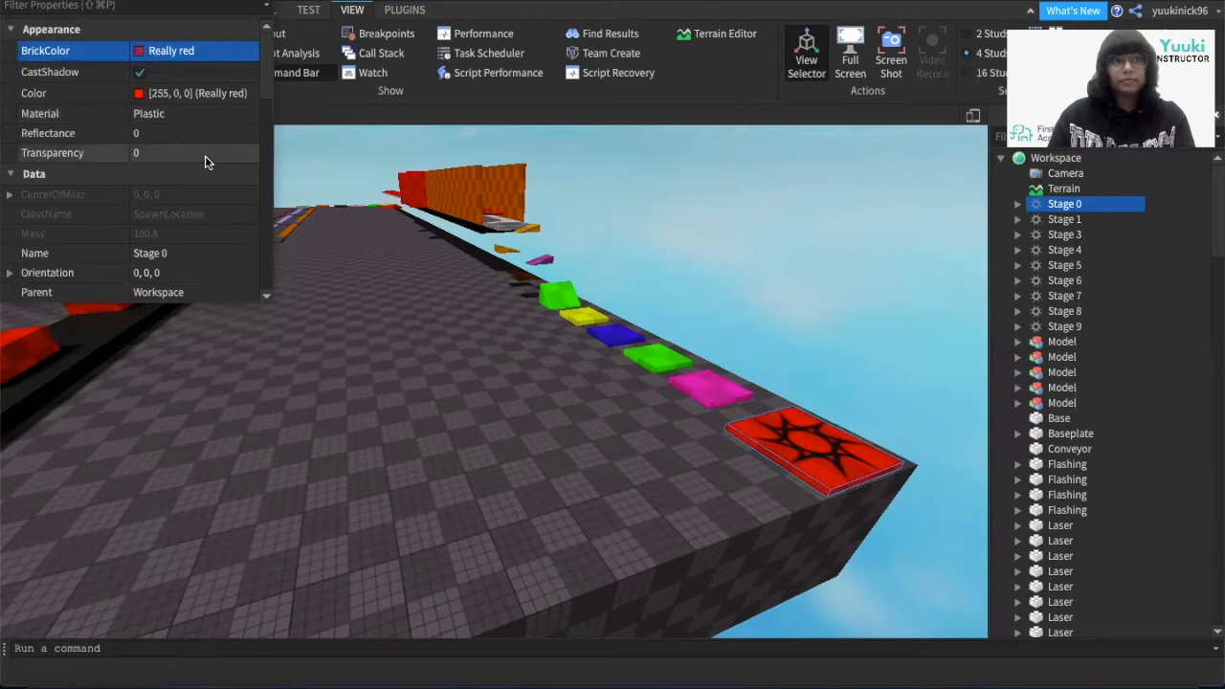
scroll(205, 155, "down", 5)
scroll(205, 155, "up", 6)
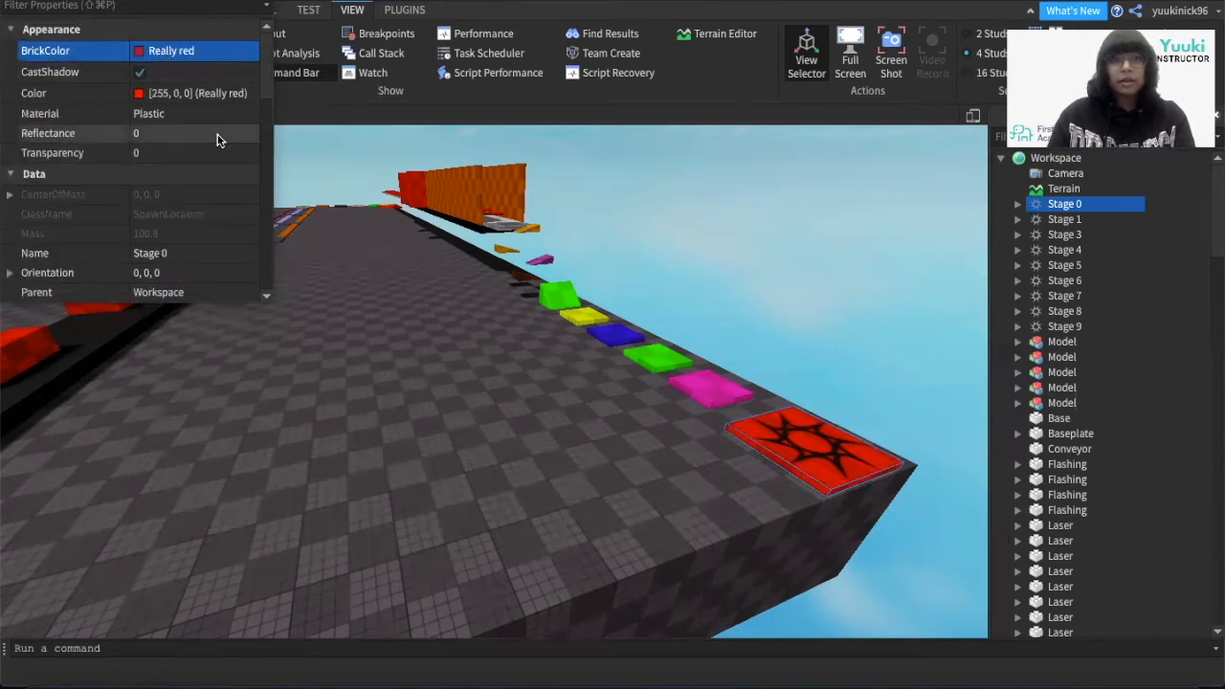
scroll(159, 140, "down", 10)
scroll(159, 139, "up", 3)
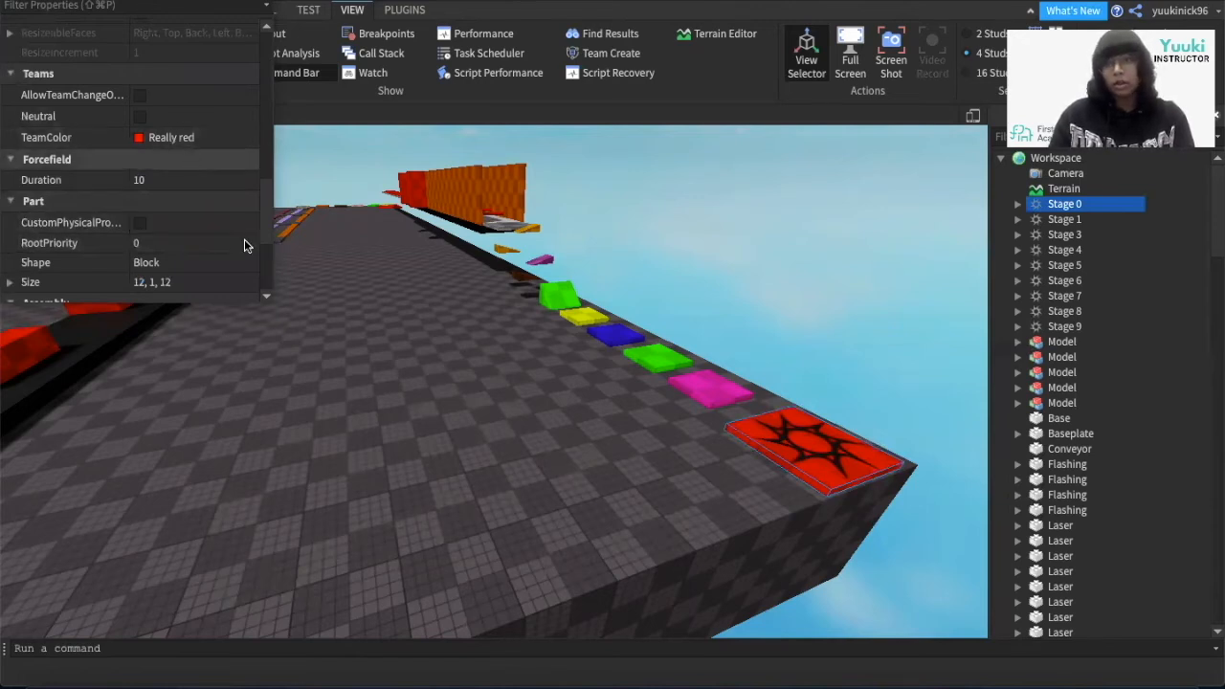
scroll(249, 243, "up", 3)
left_click(10, 1)
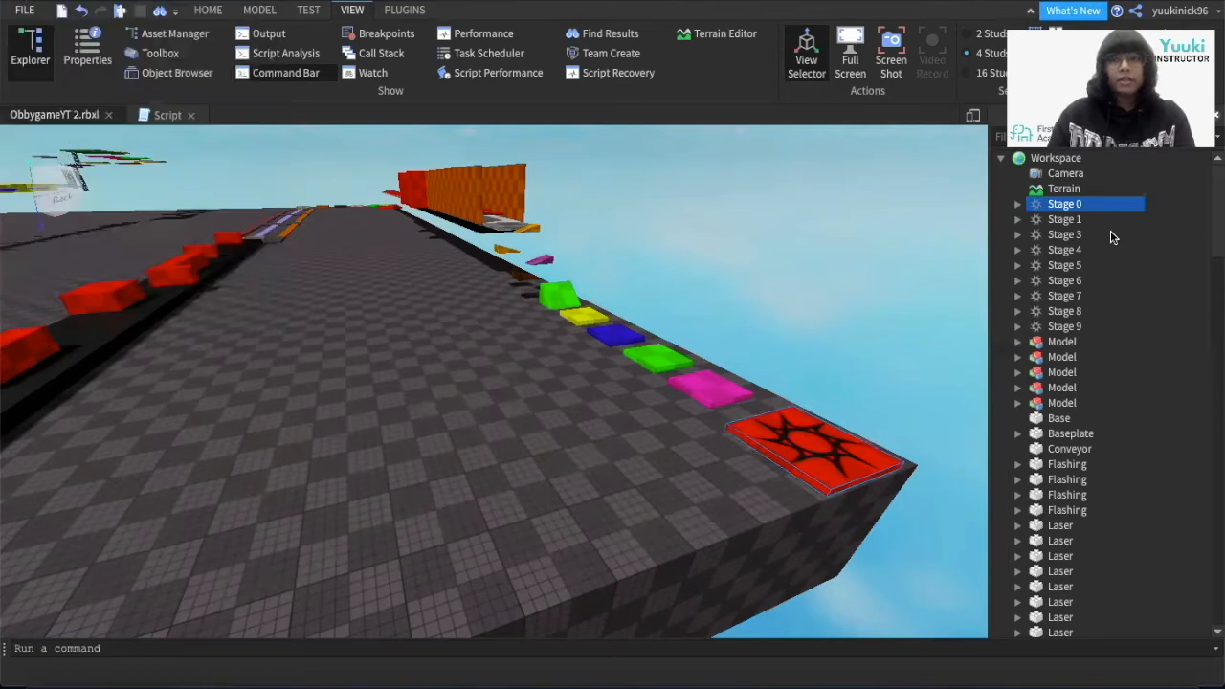
Step: Turn off Neutral and enable AllowTeamChangeOnTouch on the Stage 1 spawn location
left_click(1062, 220)
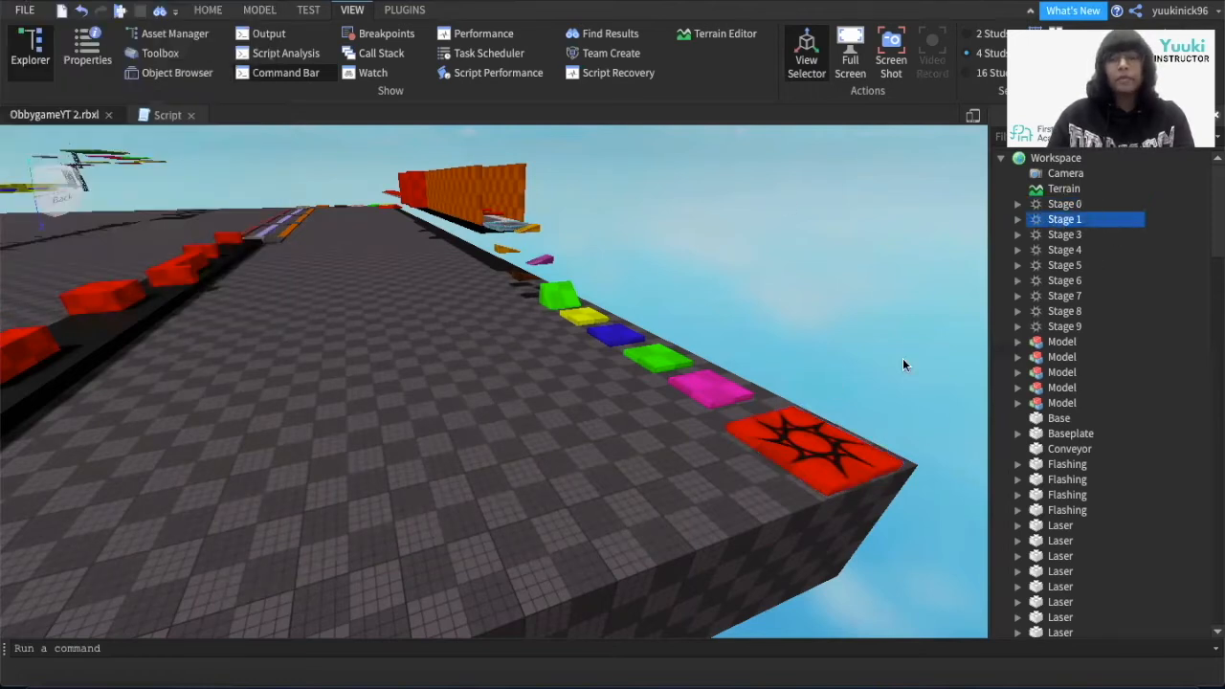
left_click(81, 57)
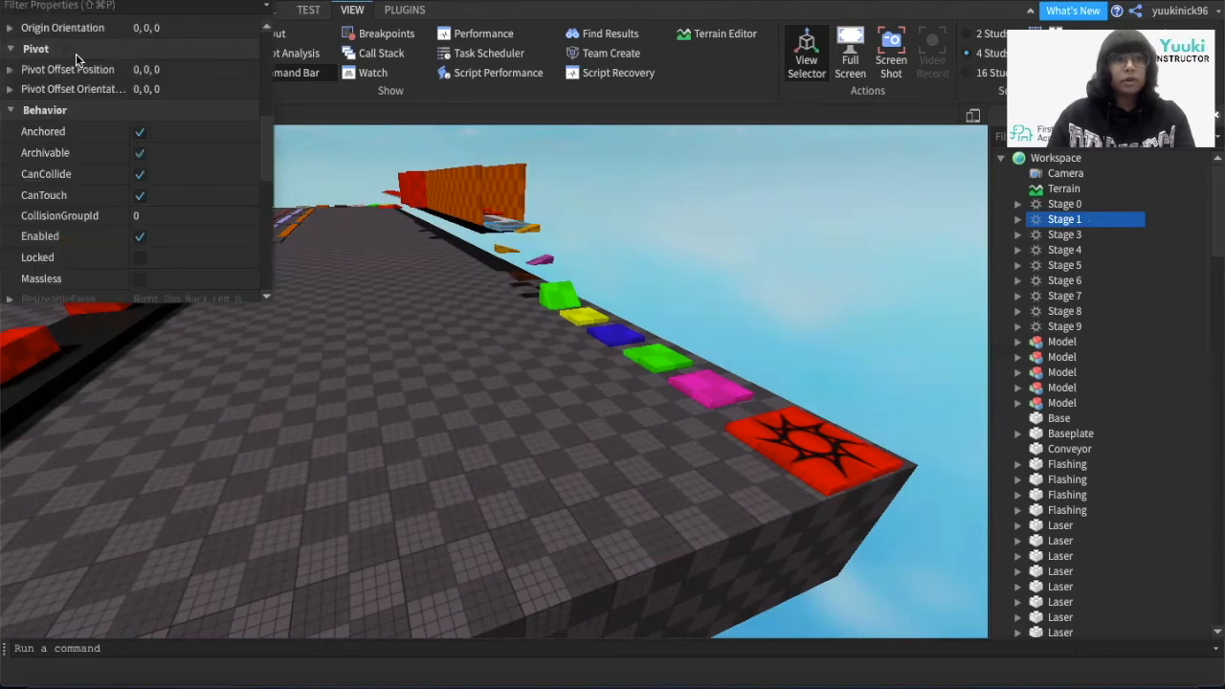
scroll(192, 191, "down", 5)
scroll(196, 216, "up", 8)
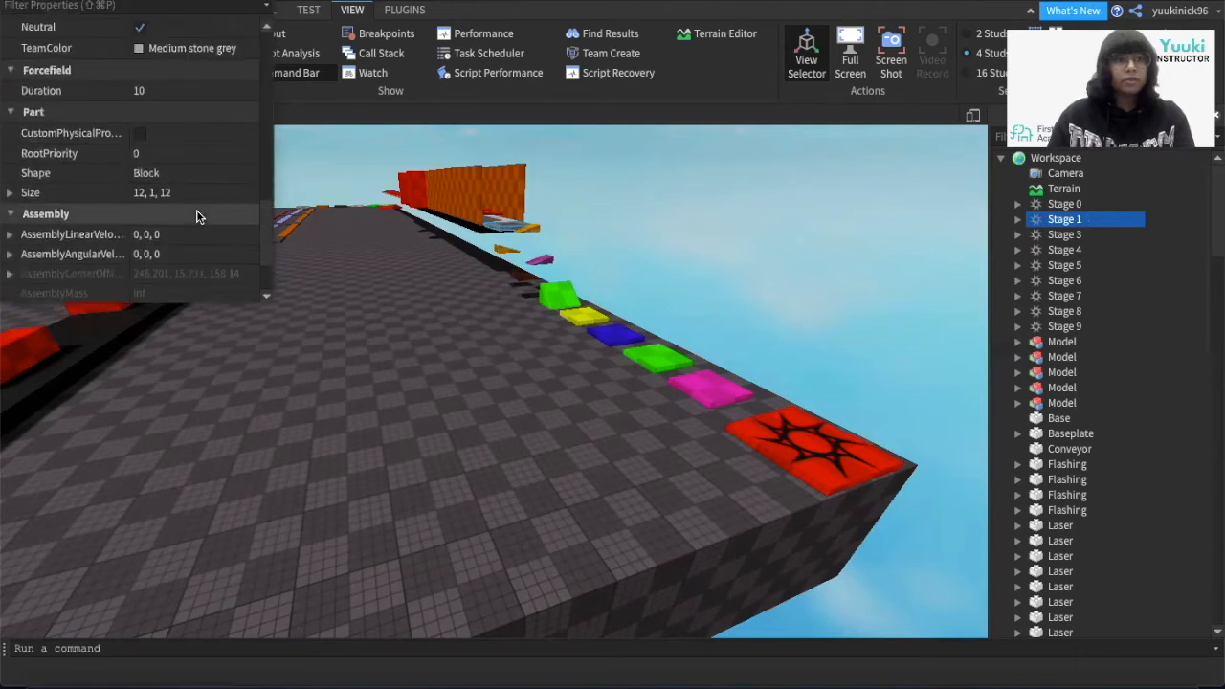
scroll(196, 214, "down", 5)
scroll(197, 215, "up", 5)
scroll(196, 215, "down", 5)
scroll(196, 216, "up", 3)
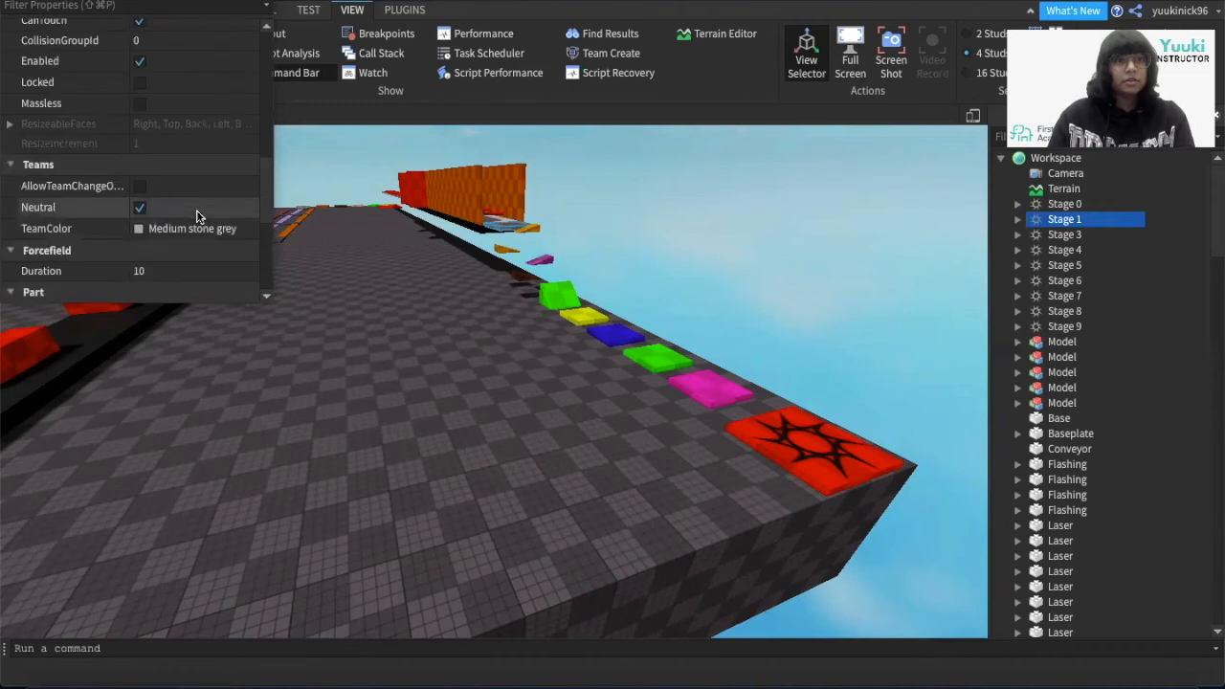
left_click(144, 209)
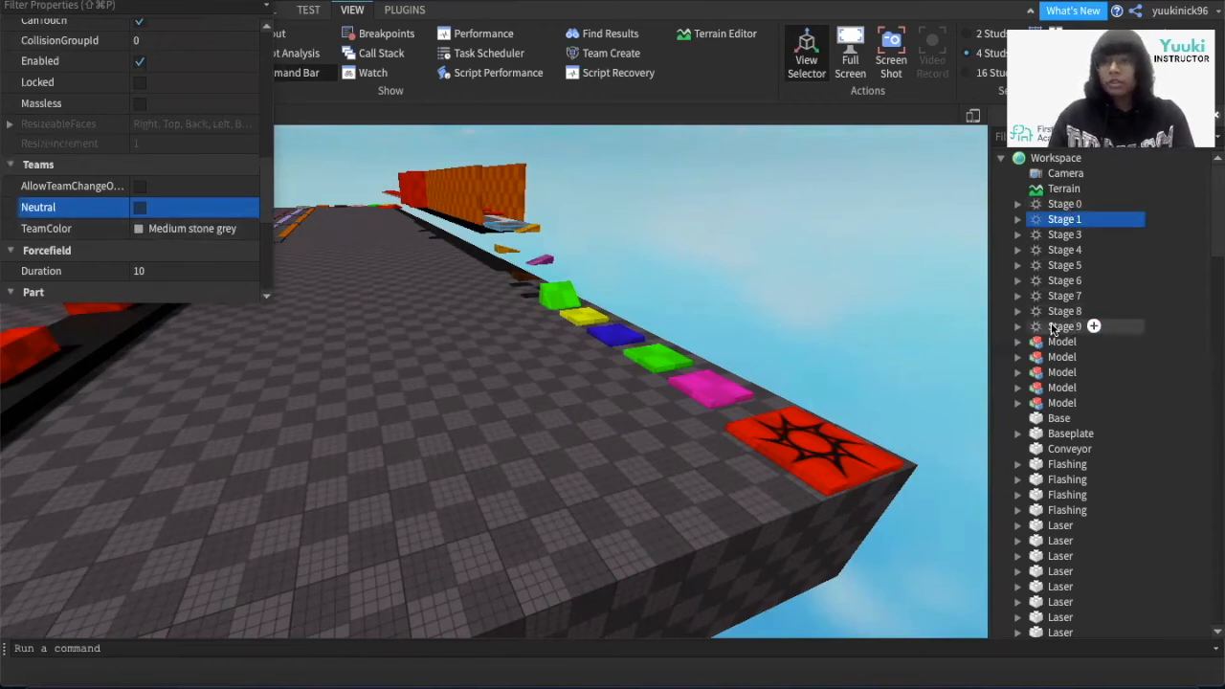
left_click(138, 205)
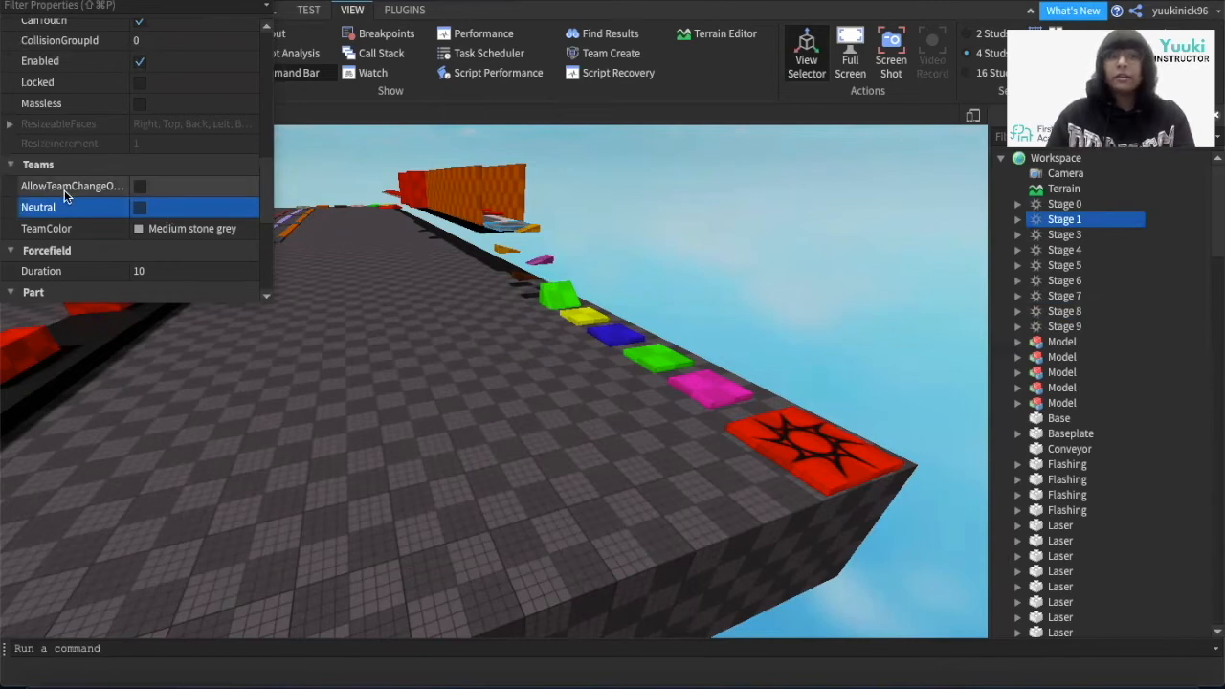
left_click(139, 187)
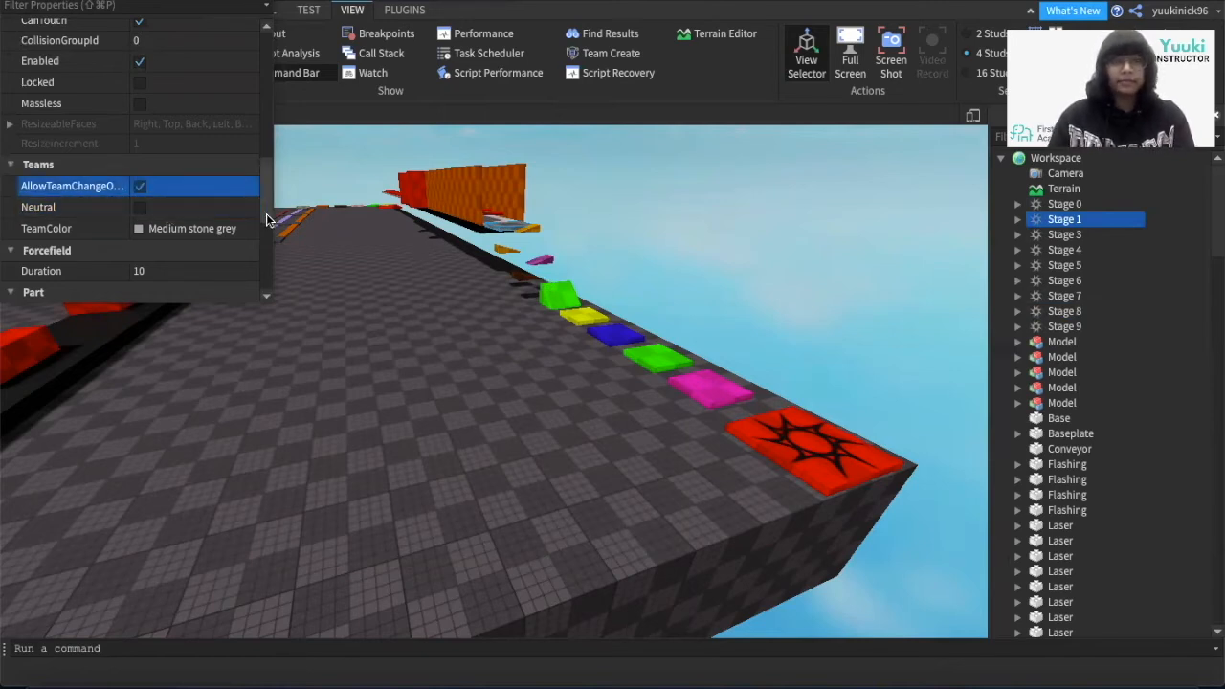
Step: Set both the TeamColor and the BrickColor of the Stage 1 spawn location to Lime green
left_click(1057, 203)
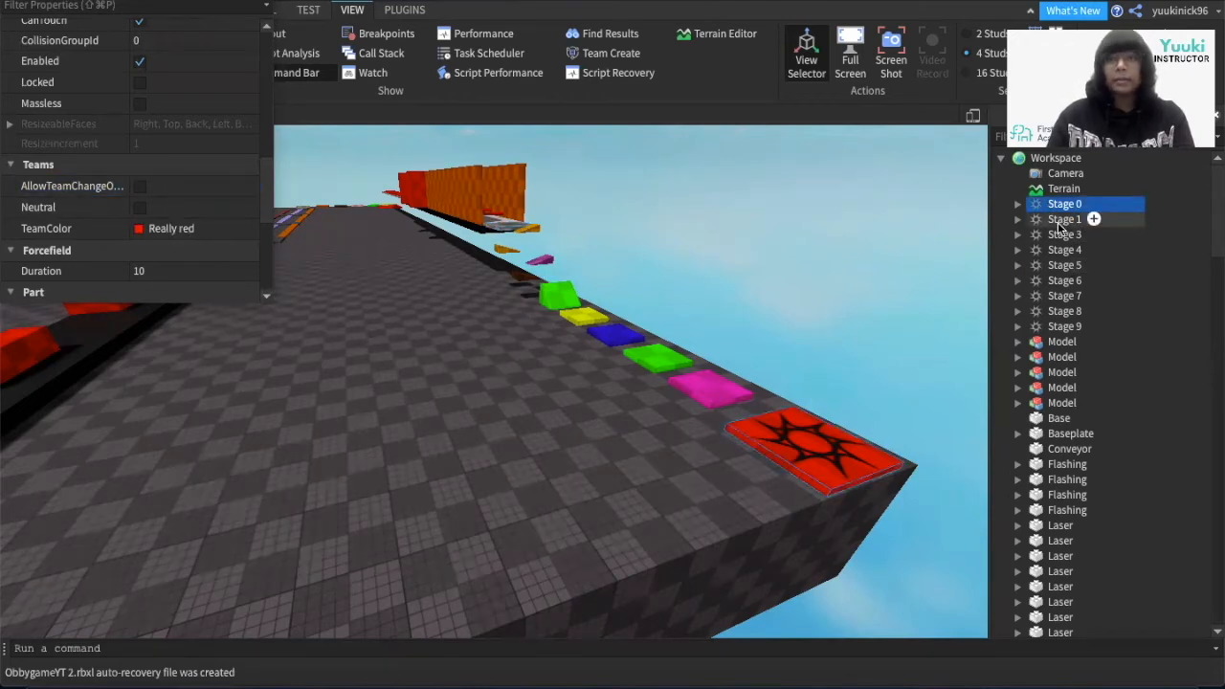
left_click(1066, 219)
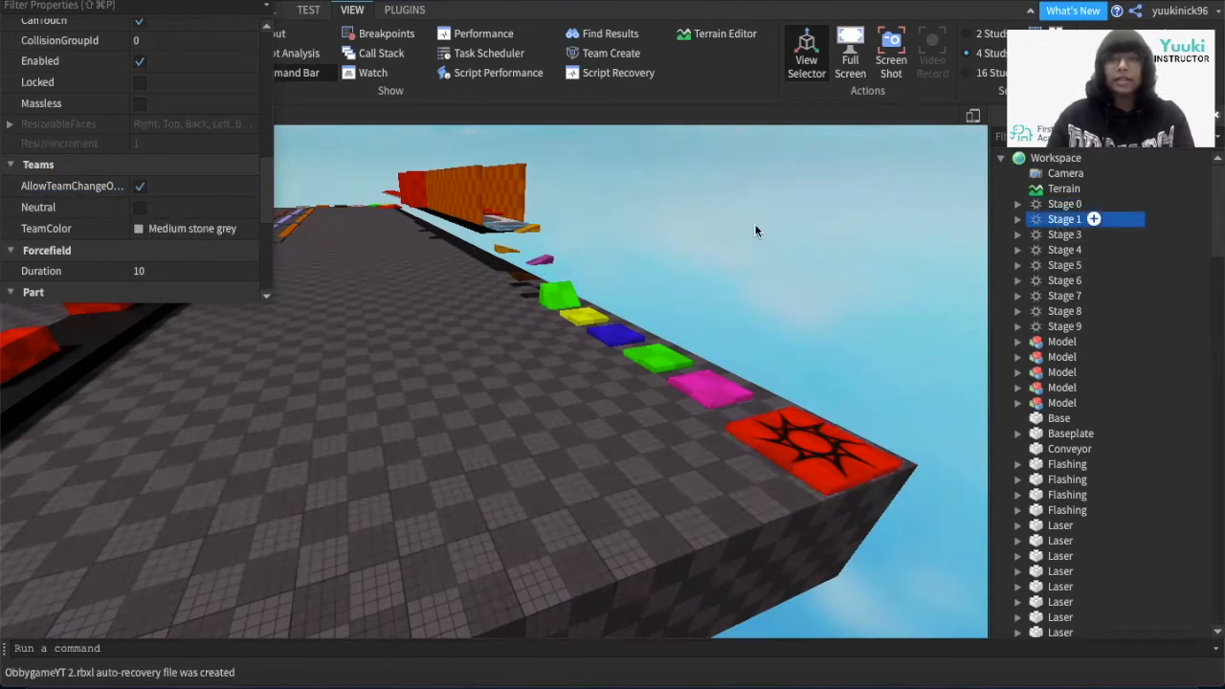
left_click(140, 230)
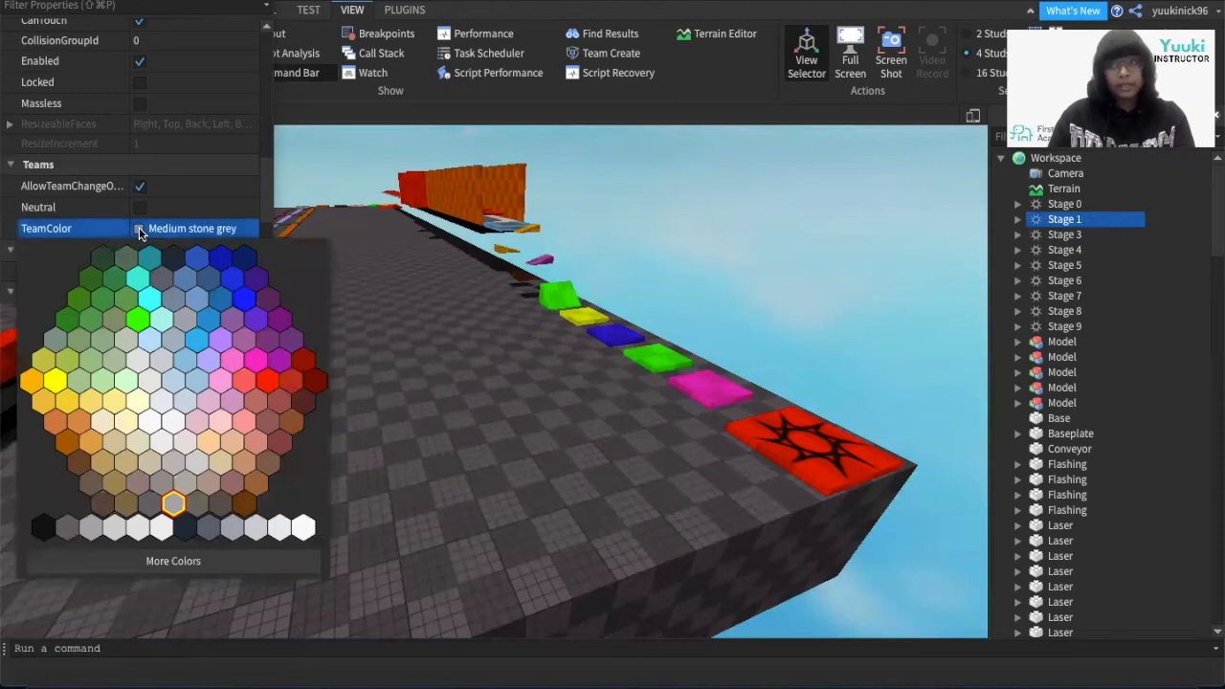
left_click(140, 322)
scroll(153, 144, "up", 6)
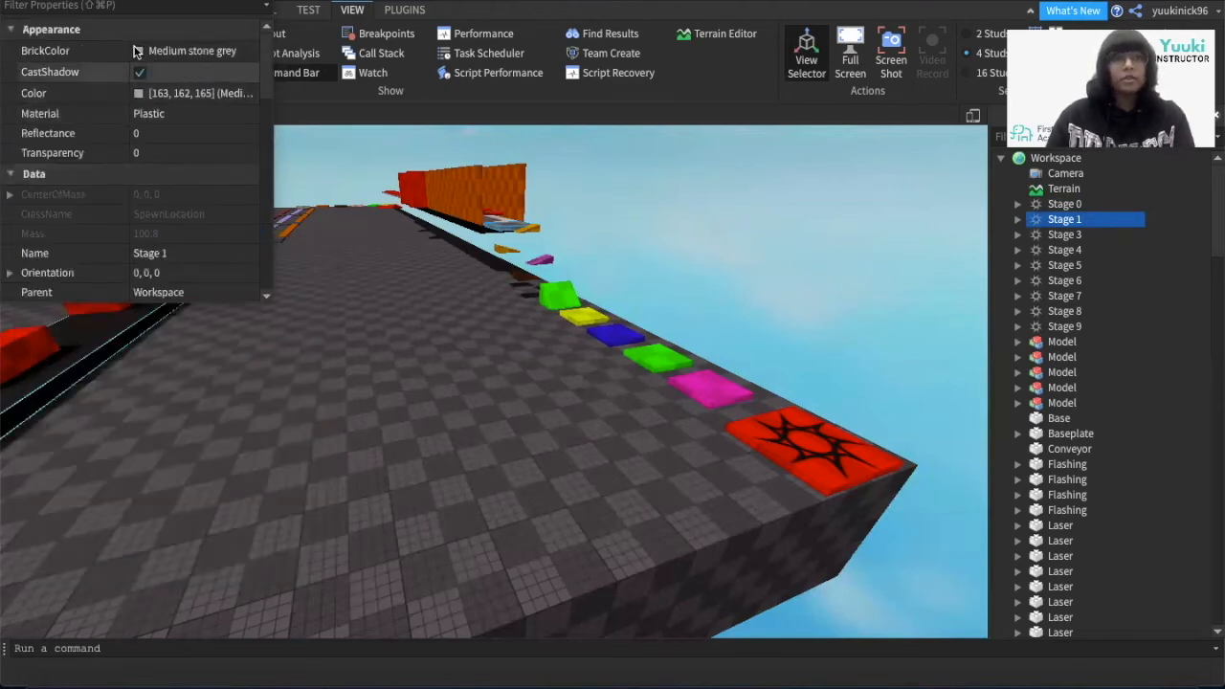
left_click(139, 52)
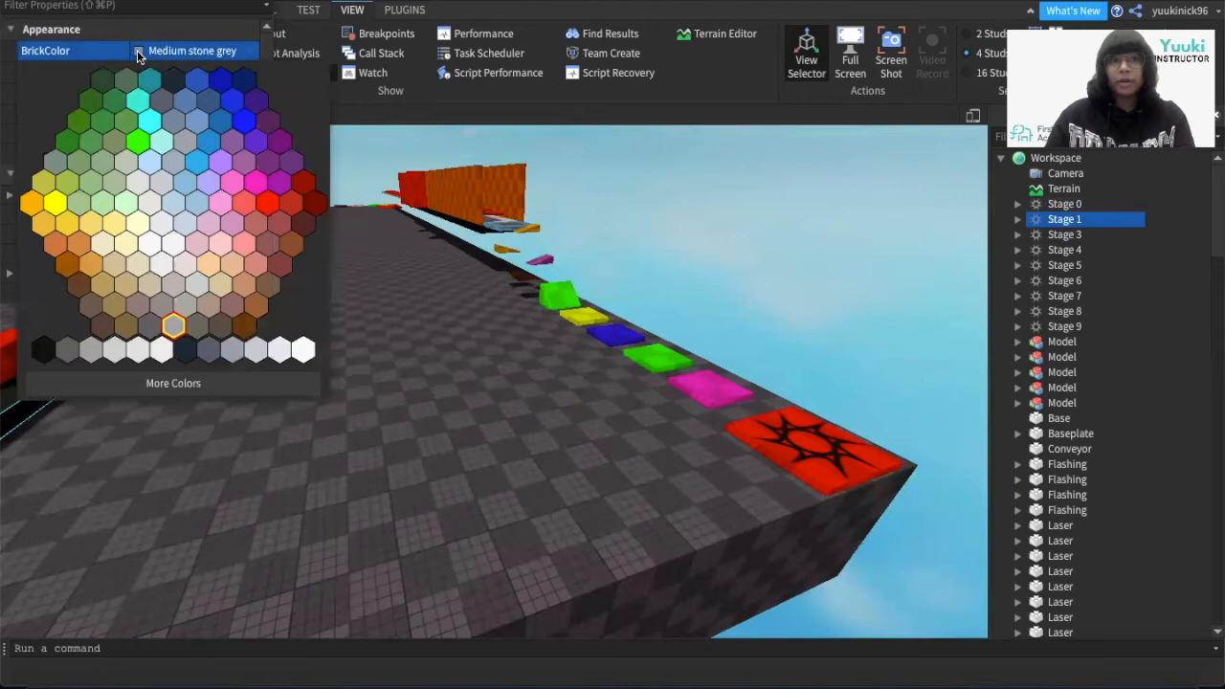
left_click(137, 141)
right_click_drag(485, 416, 485, 419)
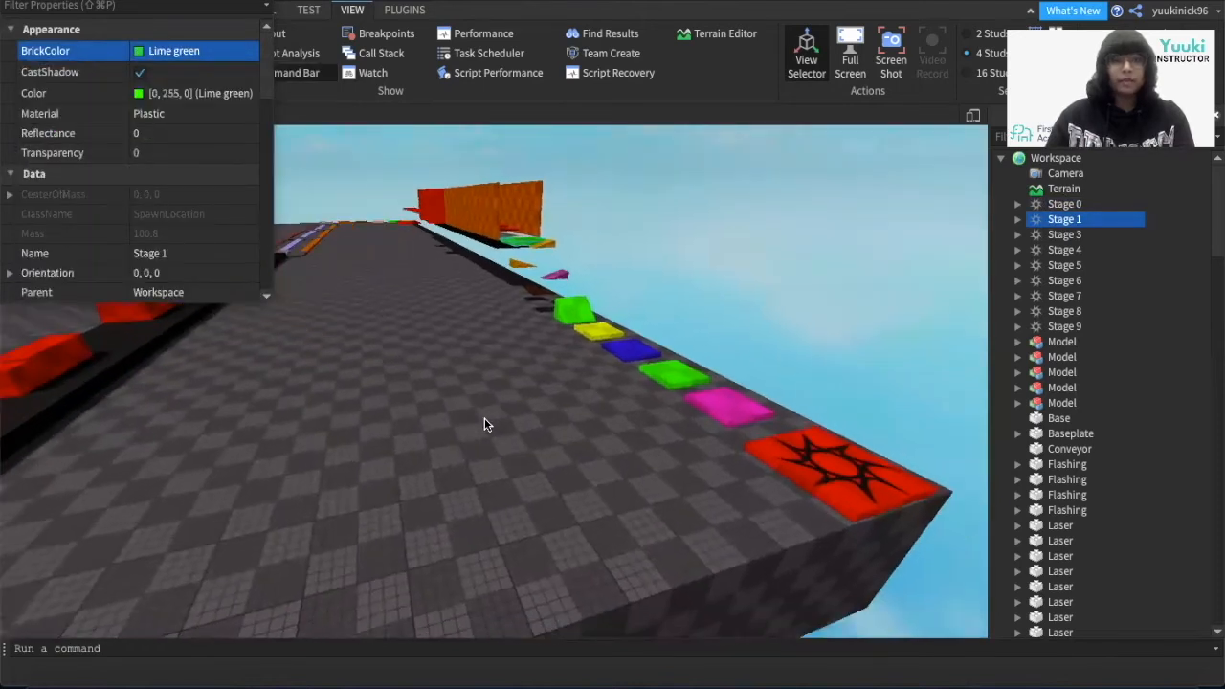
left_click(8, 1)
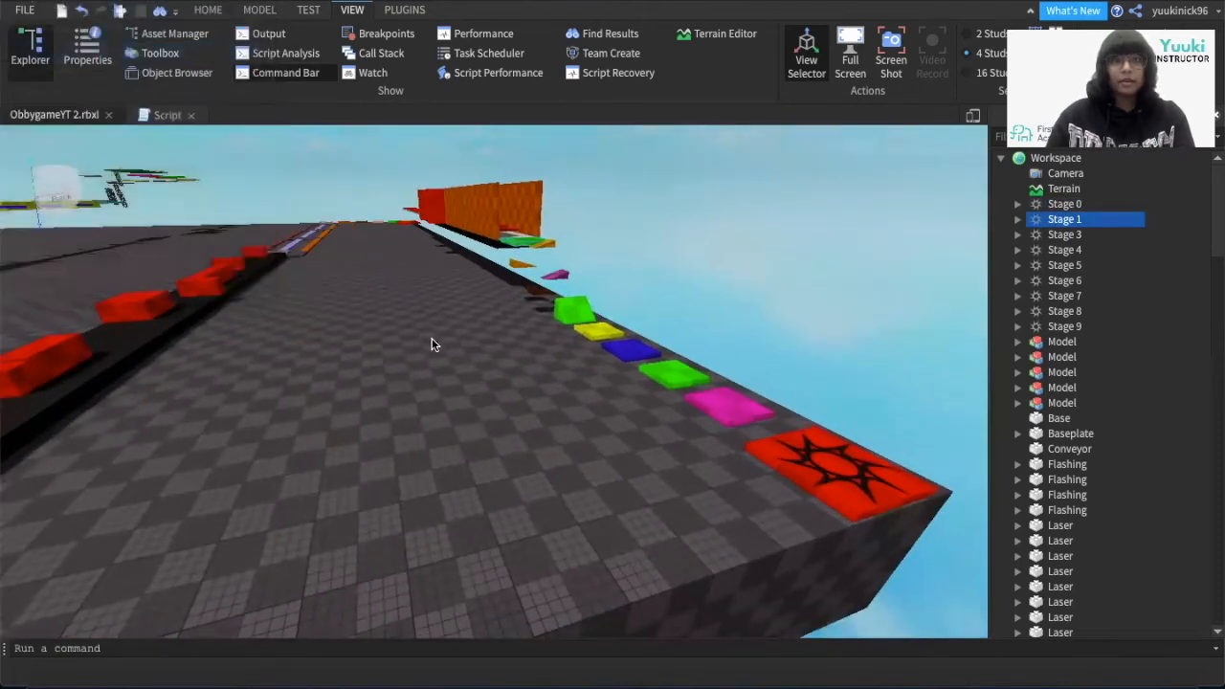
Step: Rename the spawn locations Stage 3 through Stage 9 to Stage 2 through Stage 8, closing the numbering gap after Stage 1
left_click(1064, 237)
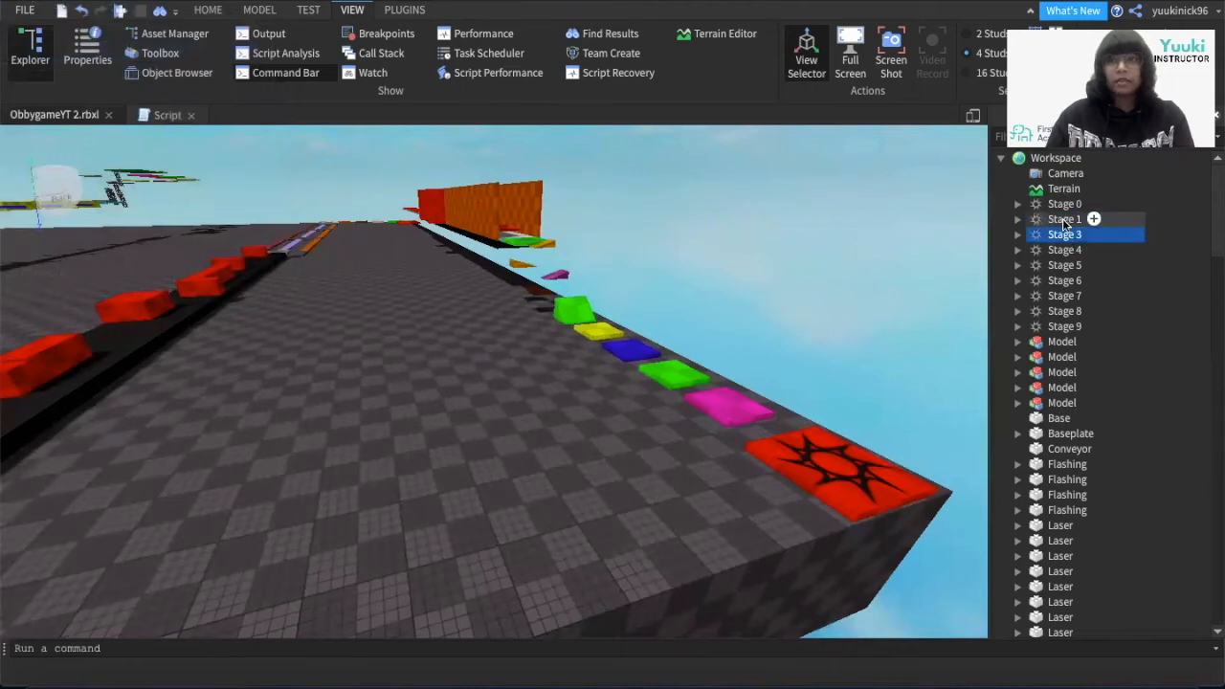
left_click(1064, 221)
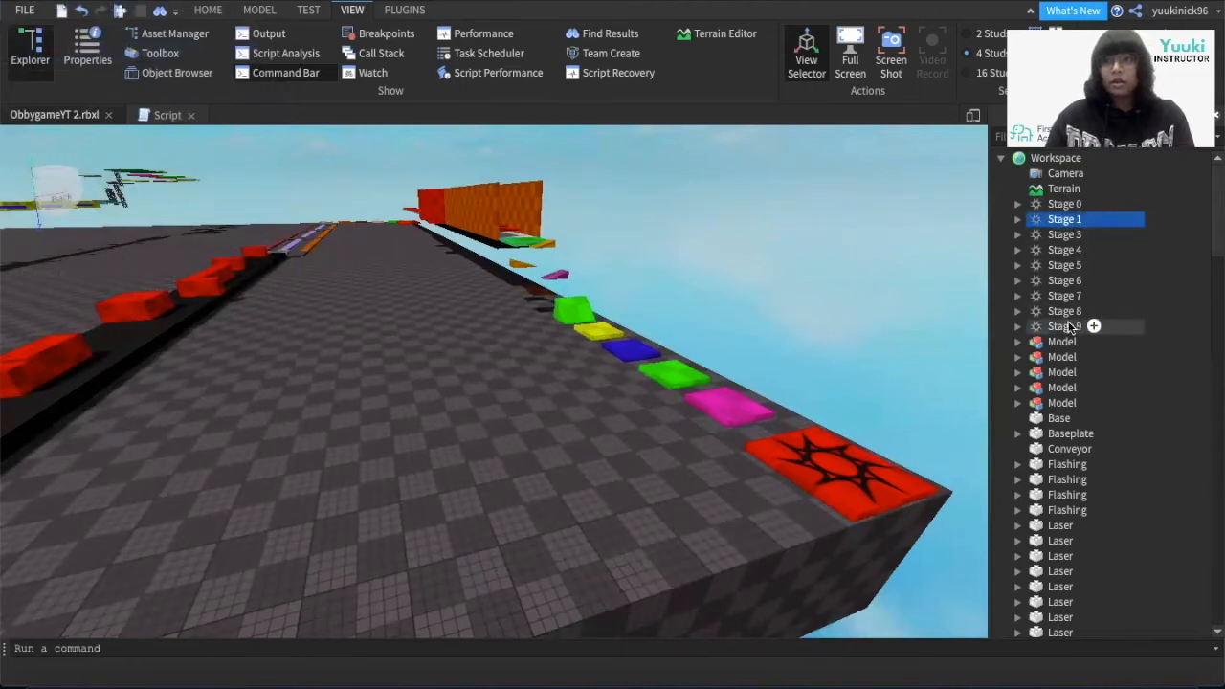
left_click(1067, 236)
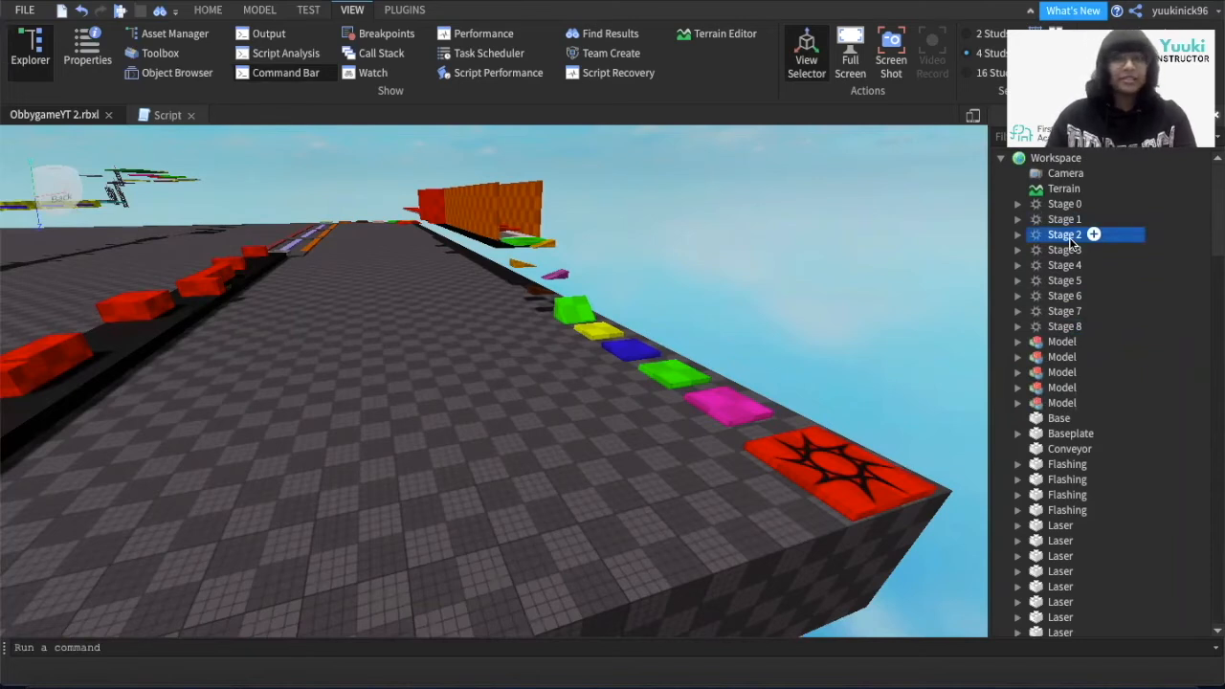
Step: Enable AllowTeamChangeOnTouch, turn off Neutral and set TeamColor to Really blue on the Stage 2 spawn location
left_click(87, 52)
scroll(172, 219, "down", 3)
scroll(172, 219, "up", 10)
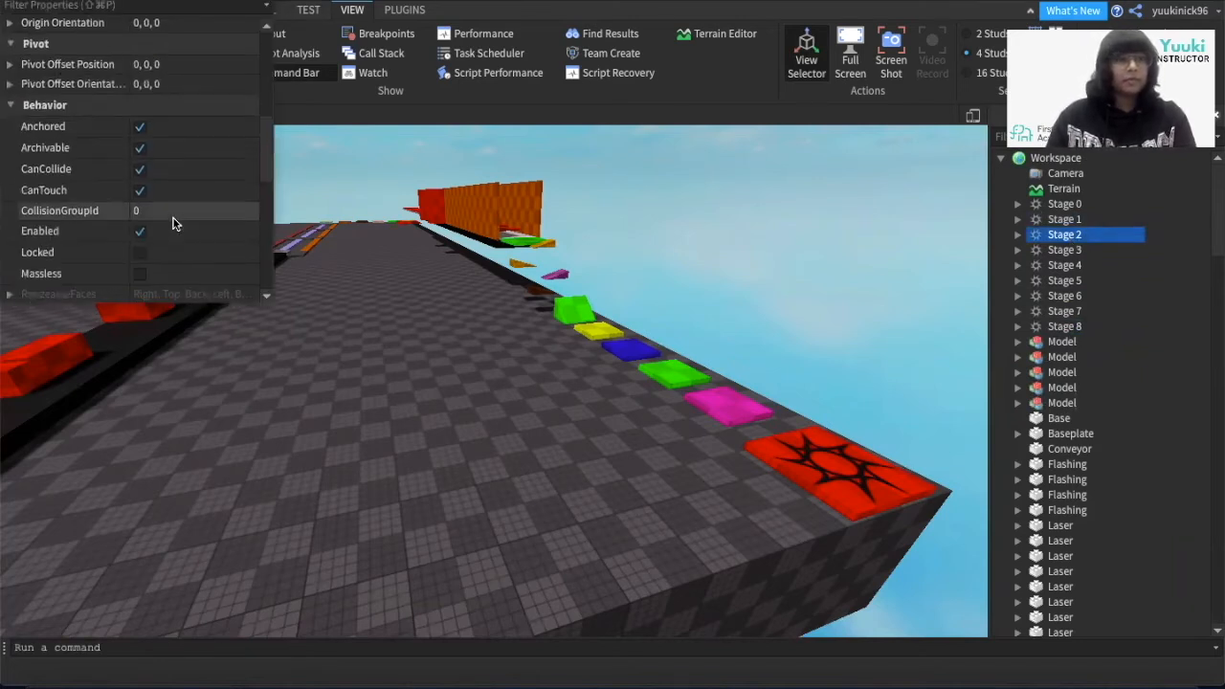
scroll(173, 223, "up", 5)
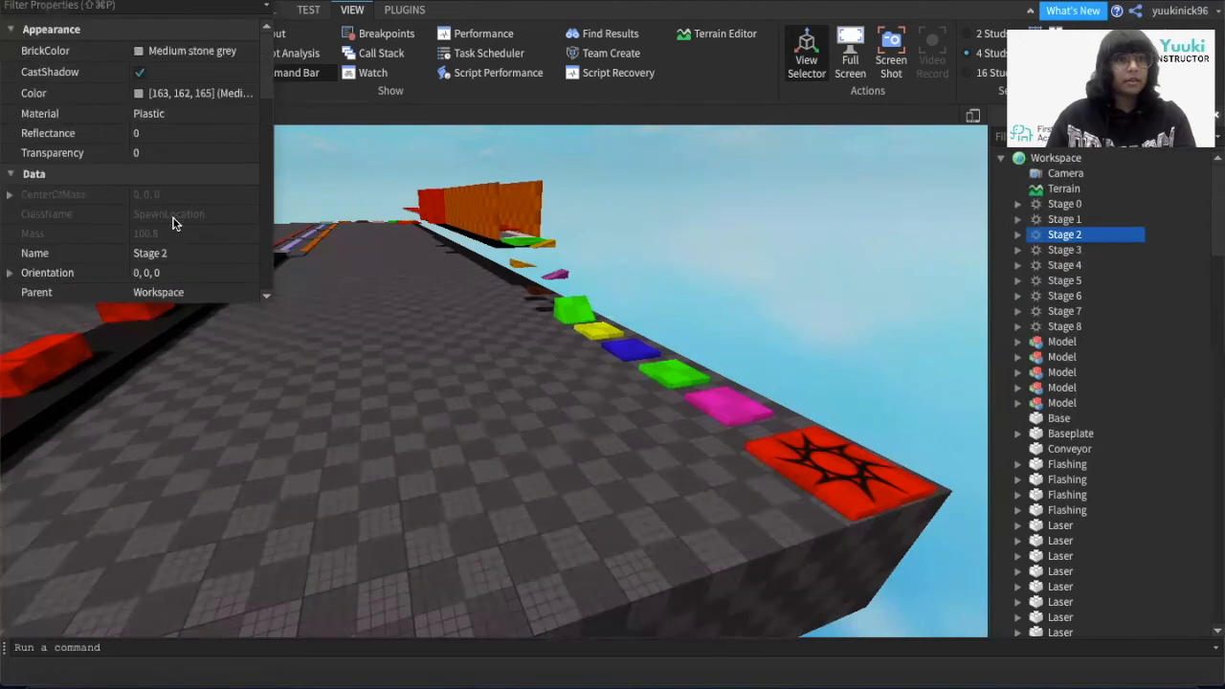
scroll(173, 223, "down", 8)
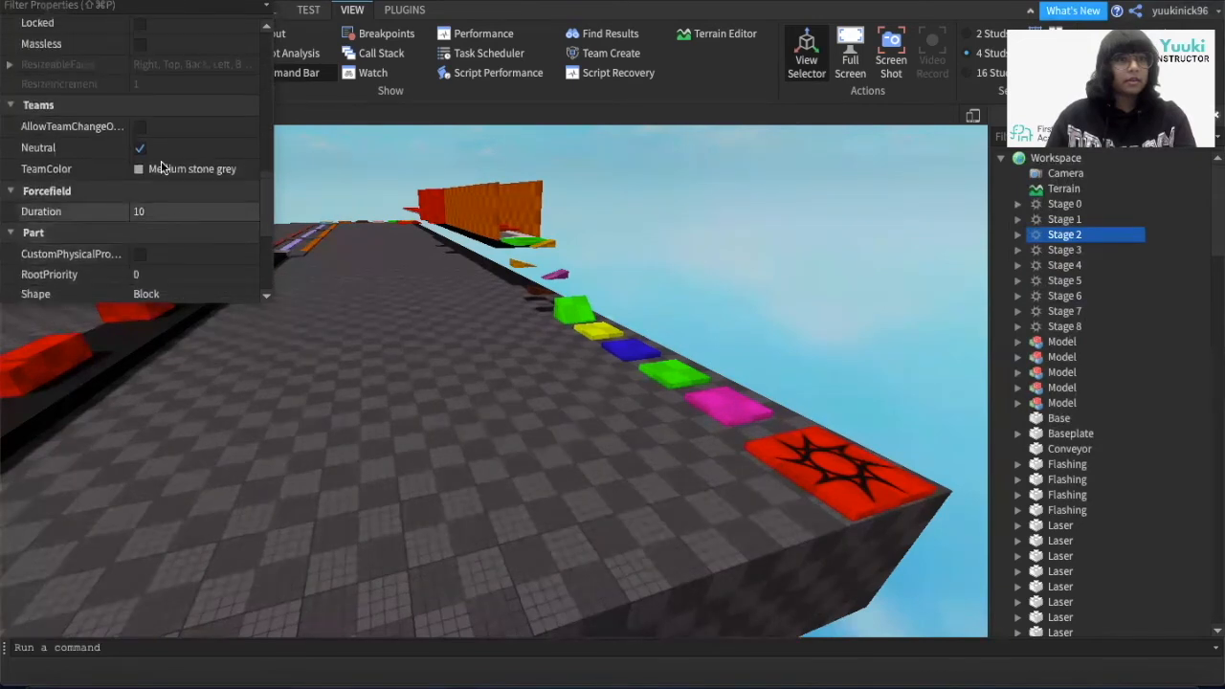
left_click(140, 126)
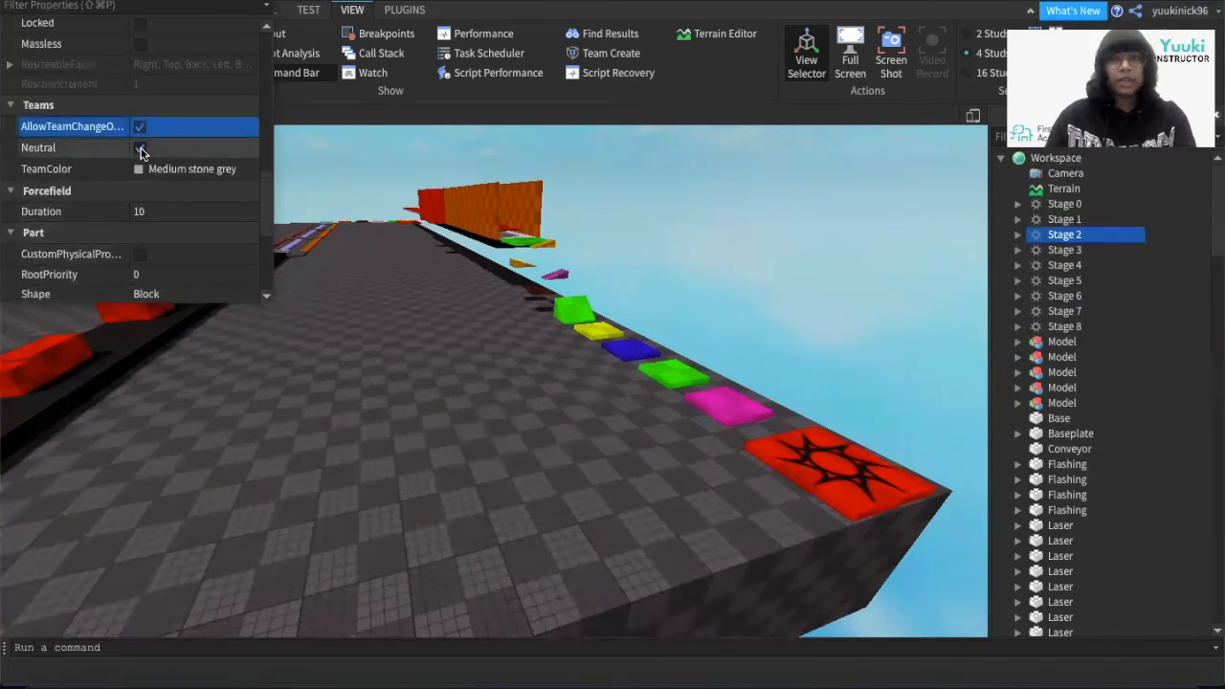
left_click(140, 150)
left_click(140, 169)
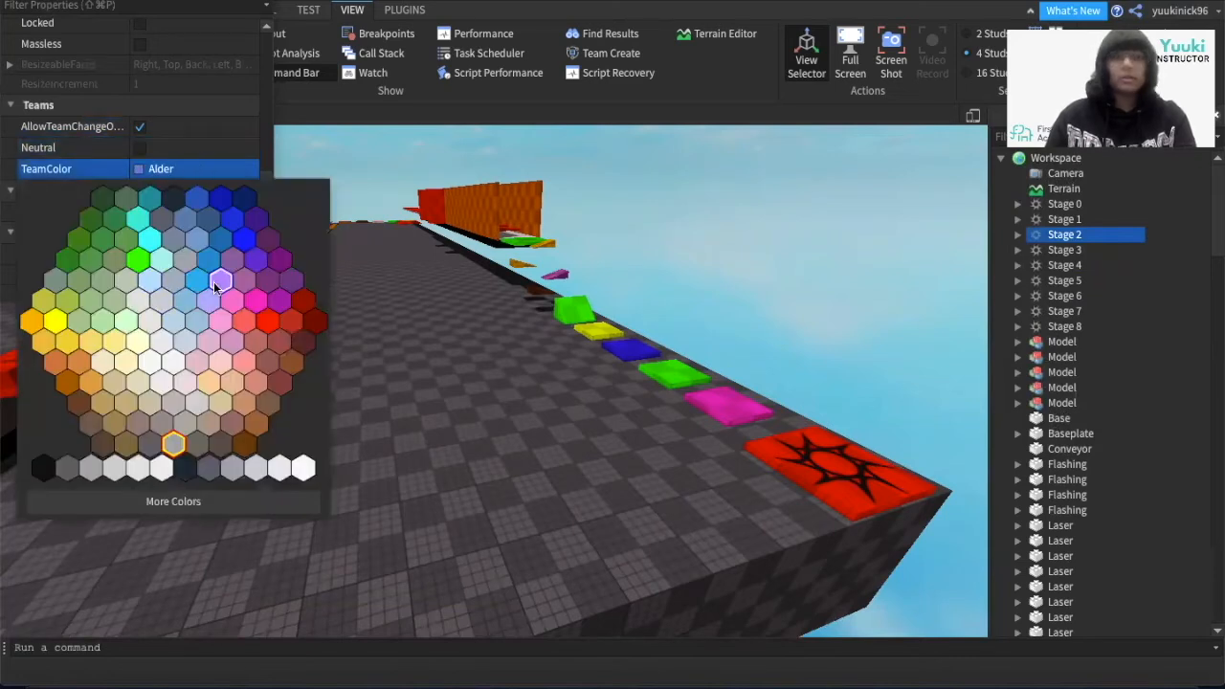
left_click(246, 244)
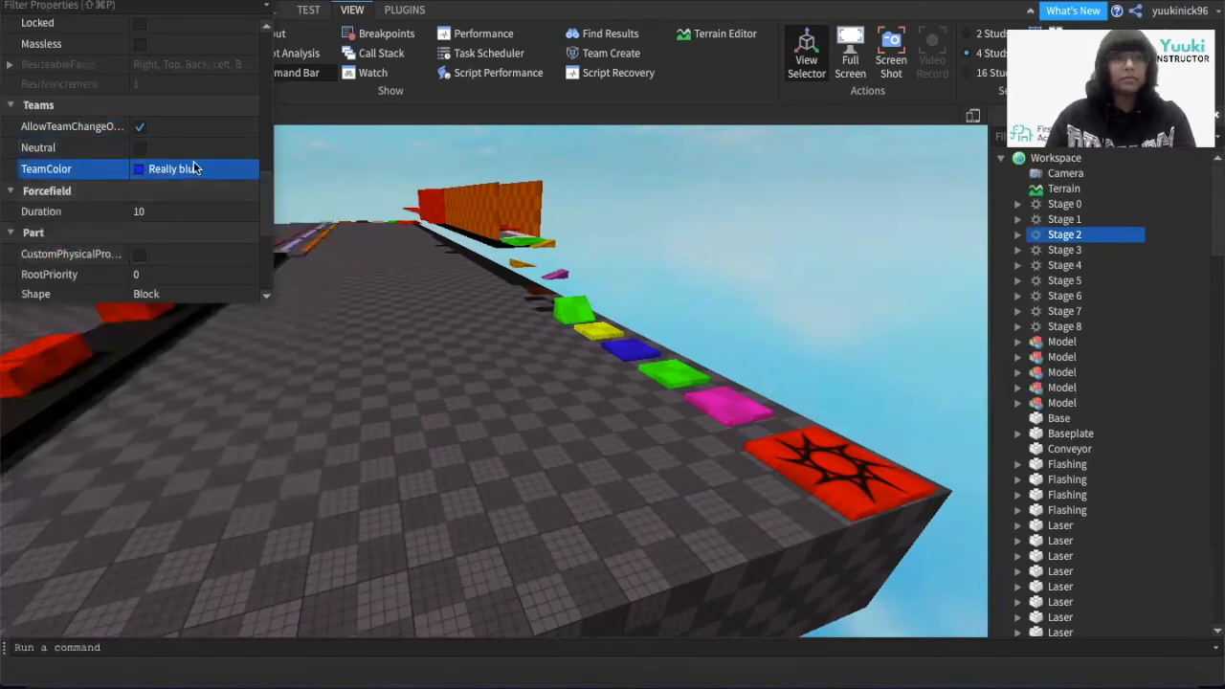
Step: Set the BrickColor of the Stage 2 spawn location to Really blue
scroll(191, 152, "up", 10)
left_click(144, 51)
left_click(139, 52)
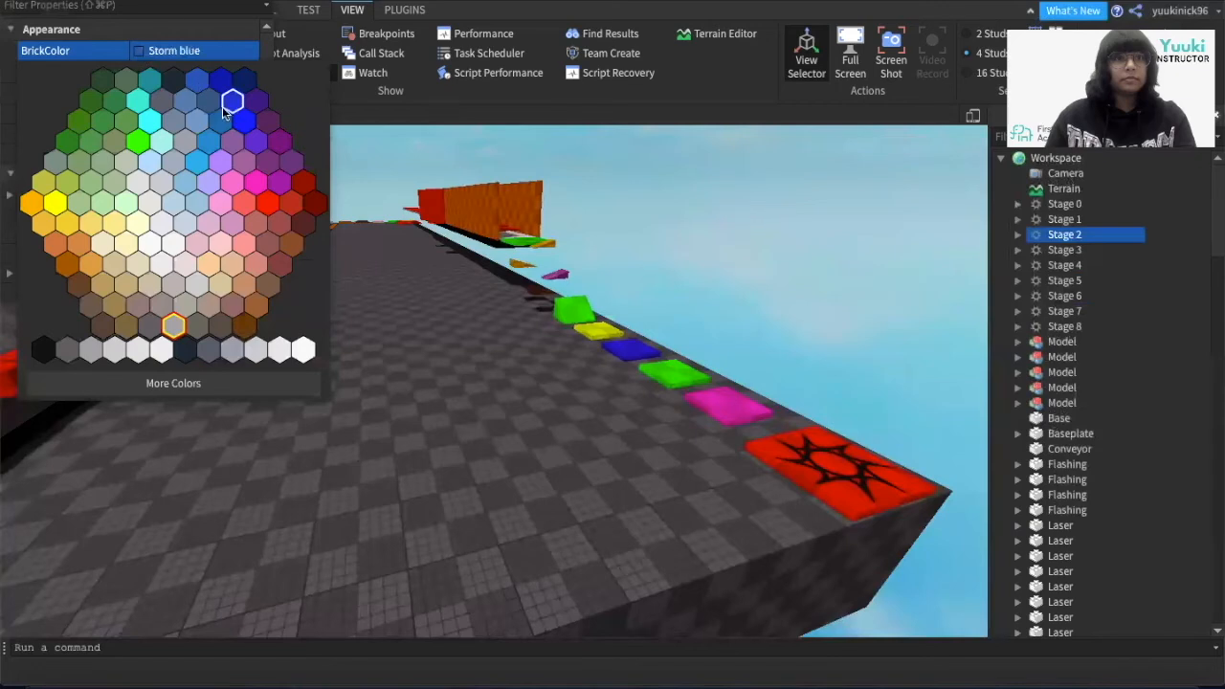
left_click(244, 122)
scroll(196, 172, "down", 10)
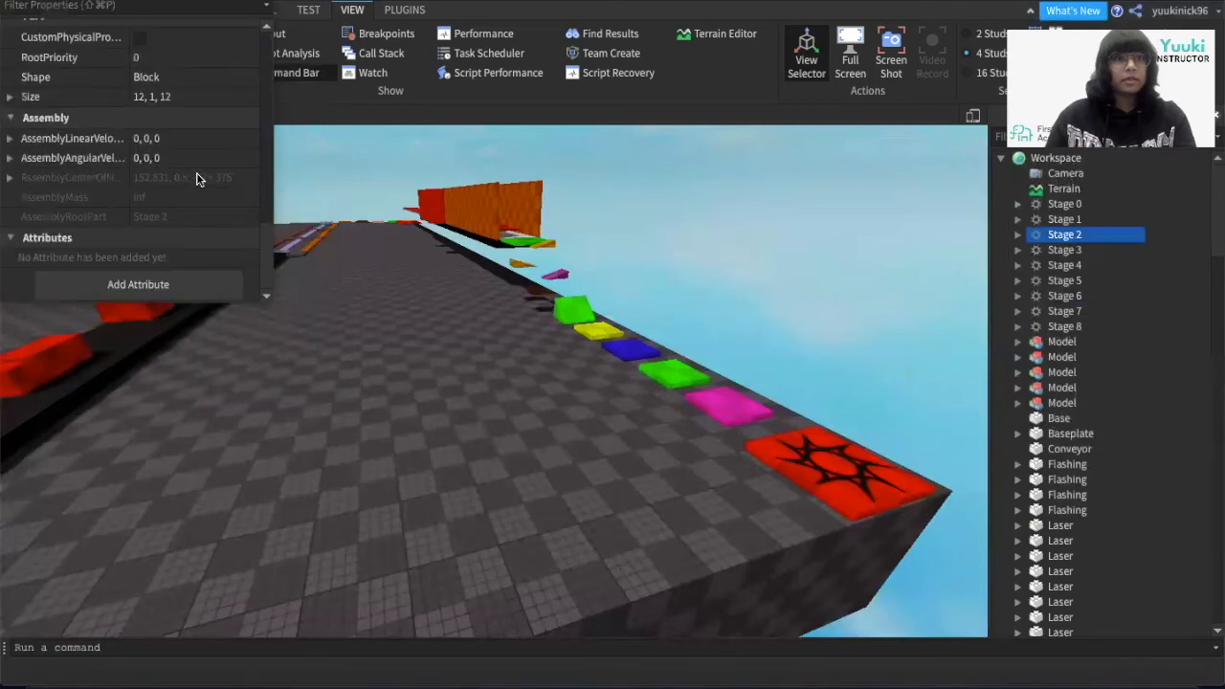
scroll(196, 177, "down", 5)
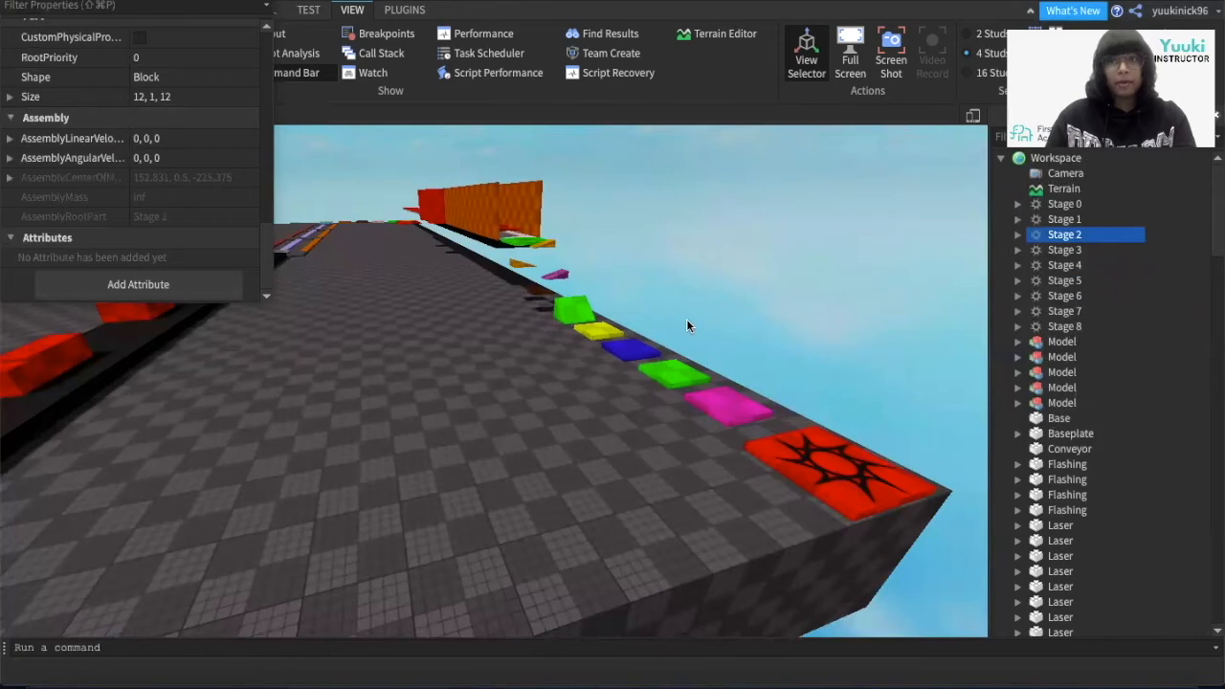
scroll(192, 172, "up", 6)
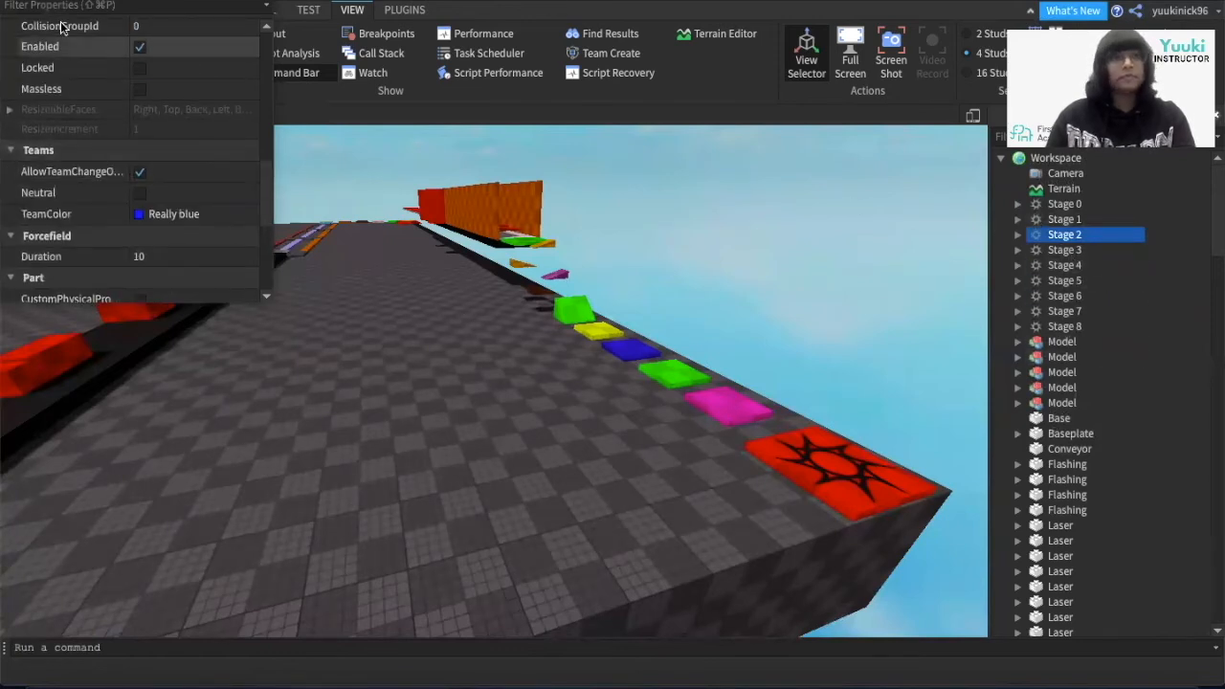
Step: Configure the team and colour properties of the Stage 4, Stage 5 and Stage 6 spawn locations, with BrickColor Burnt Sienna for Stage 6
left_click(1064, 265)
left_click(161, 214)
left_click(82, 329)
scroll(192, 191, "down", 3)
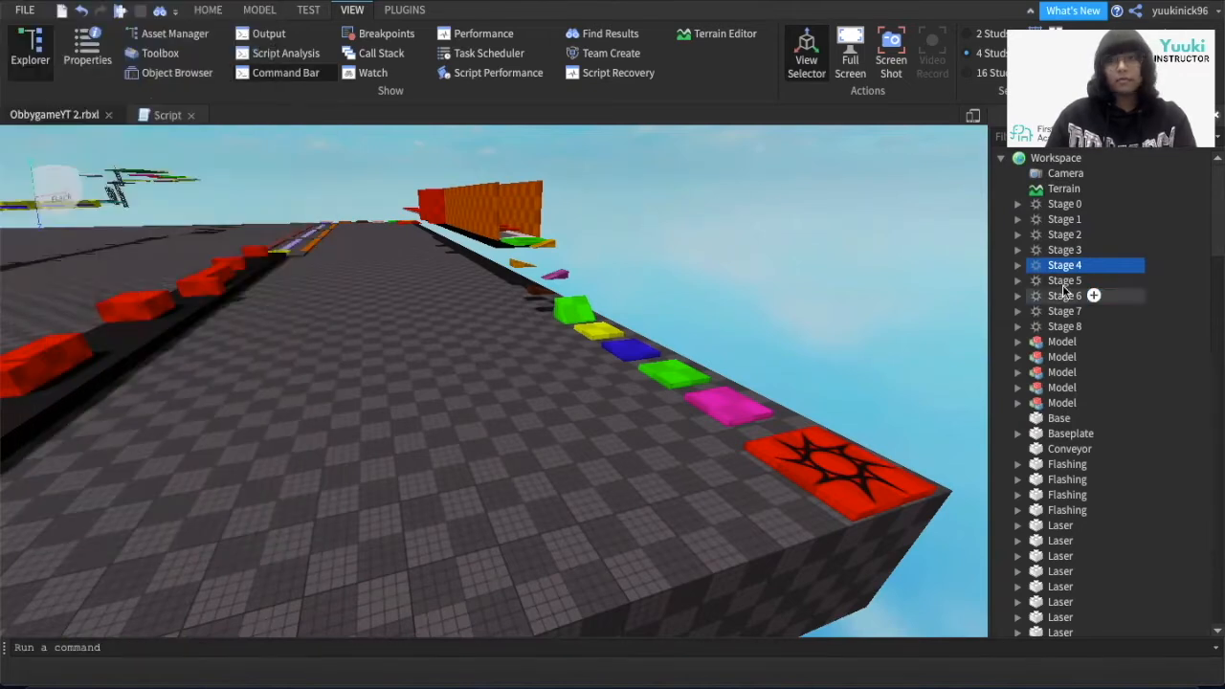
left_click(1063, 280)
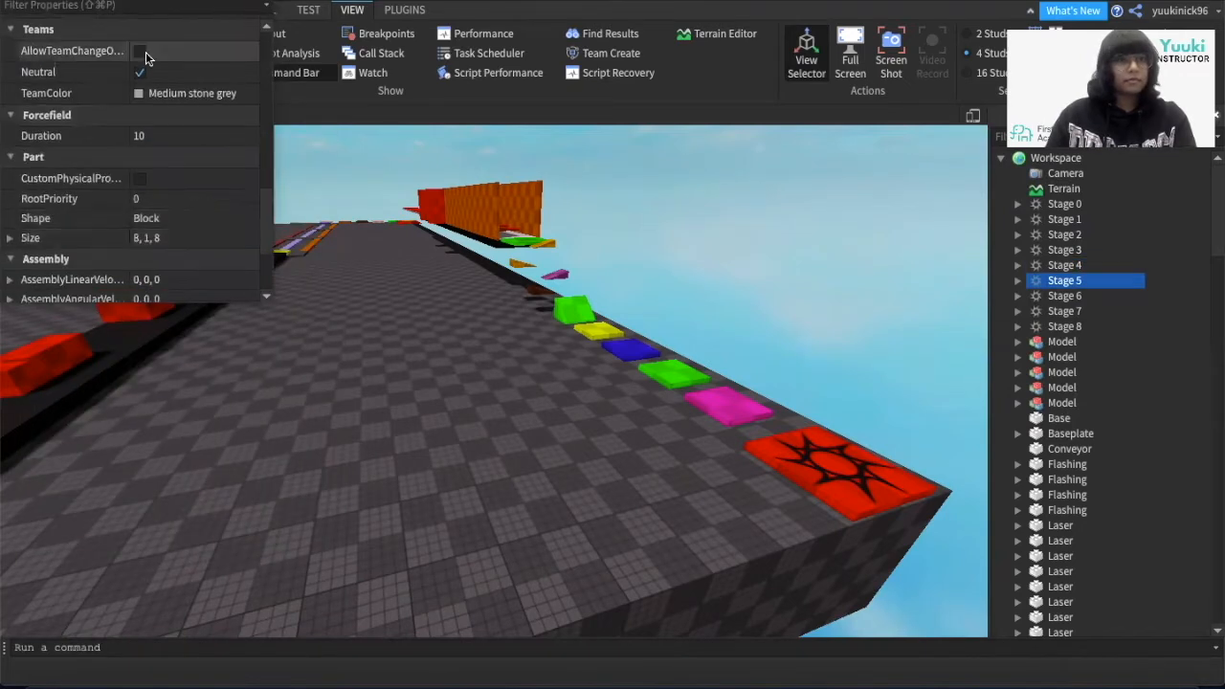
left_click(1064, 295)
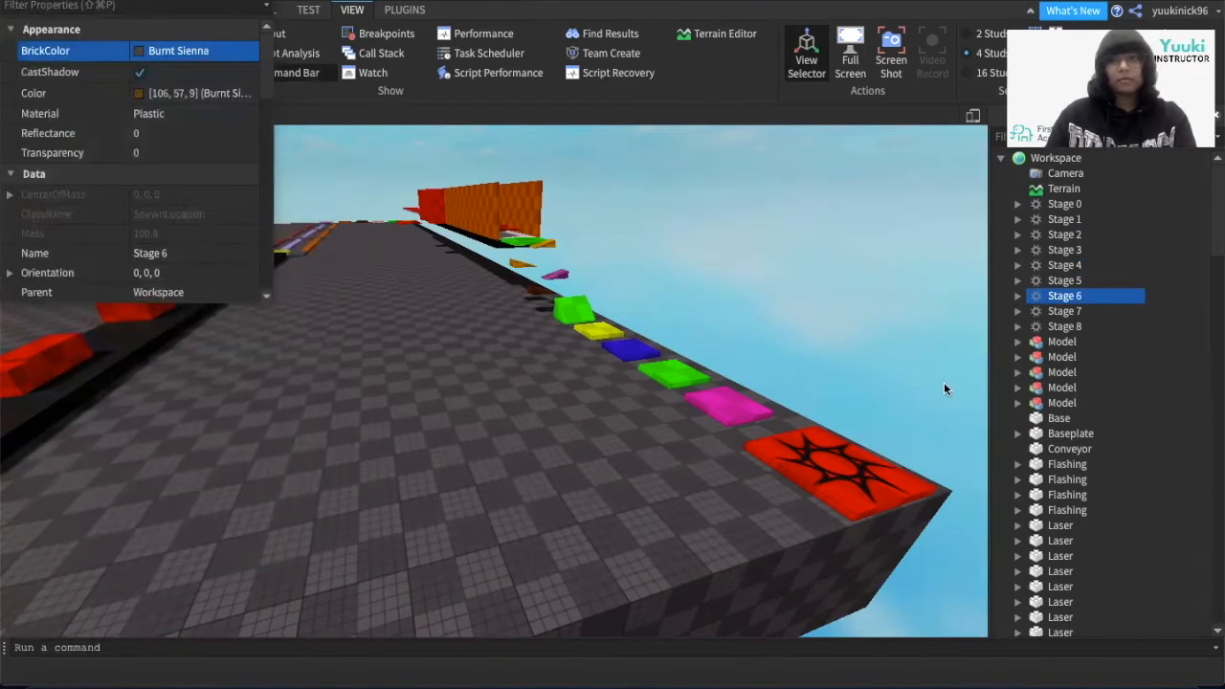
Step: Configure the team properties of the Stage 7 spawn location and set its BrickColor to Olive
left_click(1063, 311)
scroll(153, 211, "down", 10)
left_click(141, 212)
left_click(150, 182)
left_click(67, 352)
scroll(144, 191, "up", 10)
left_click(144, 52)
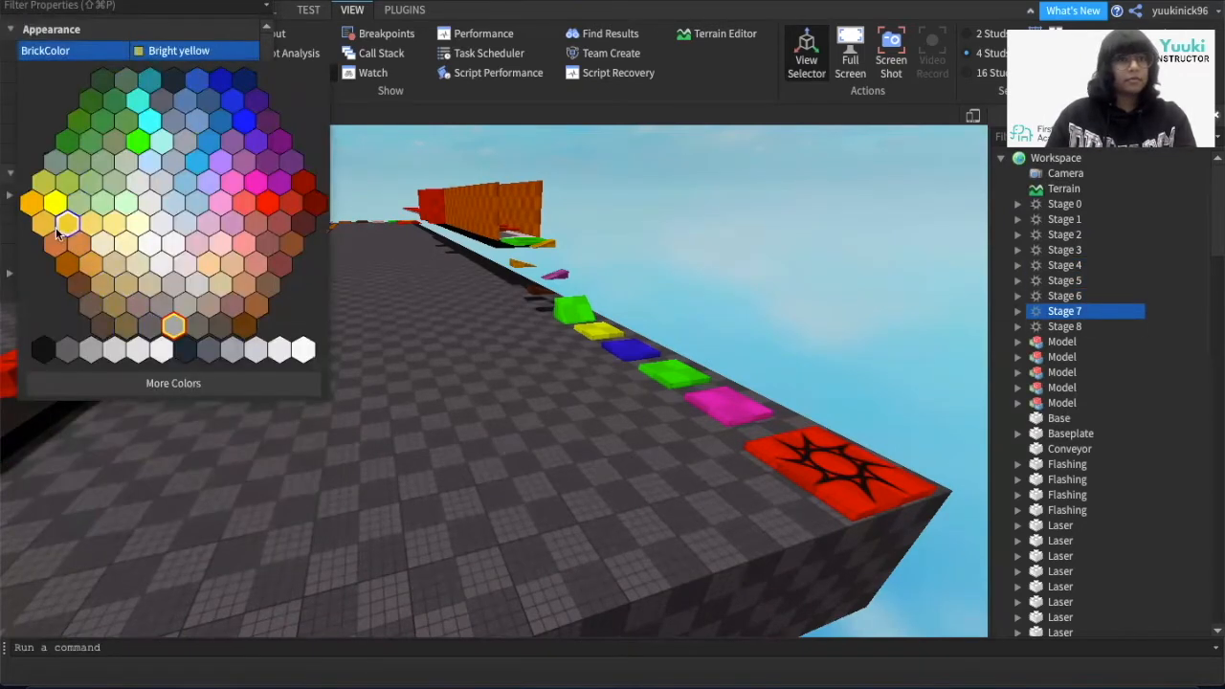
left_click(44, 181)
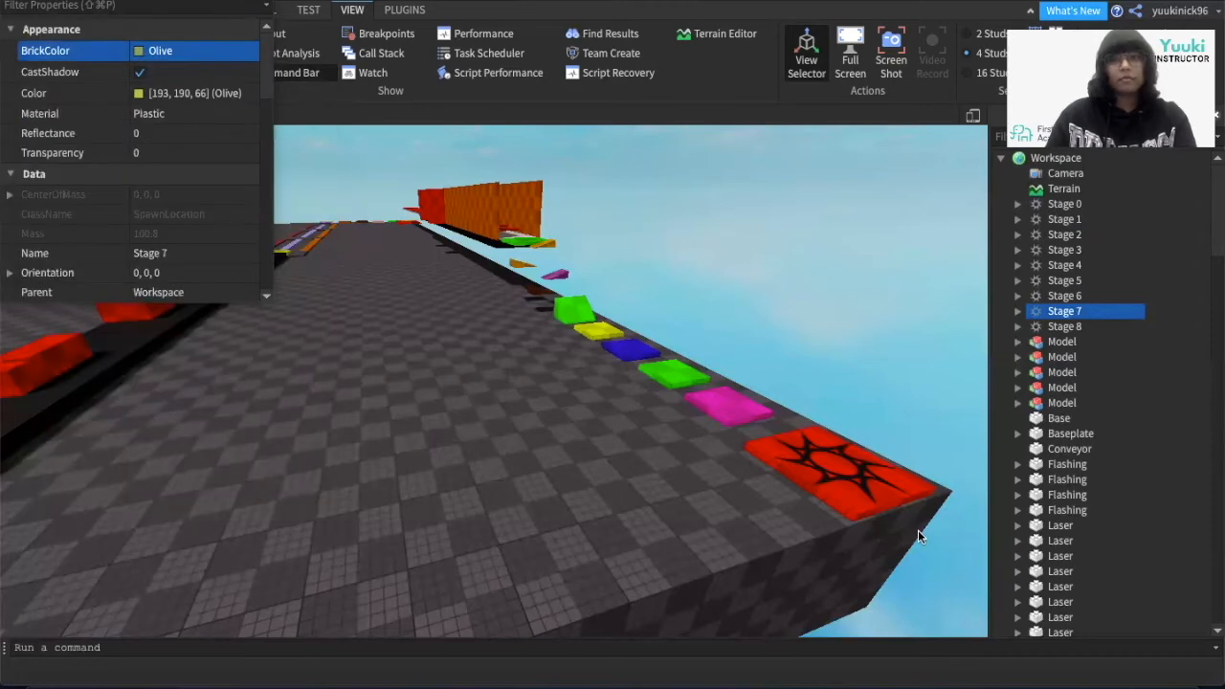
Step: Set the BrickColor of the Stage 8 spawn location
left_click(1064, 326)
left_click(143, 51)
right_click_drag(669, 430, 570, 362)
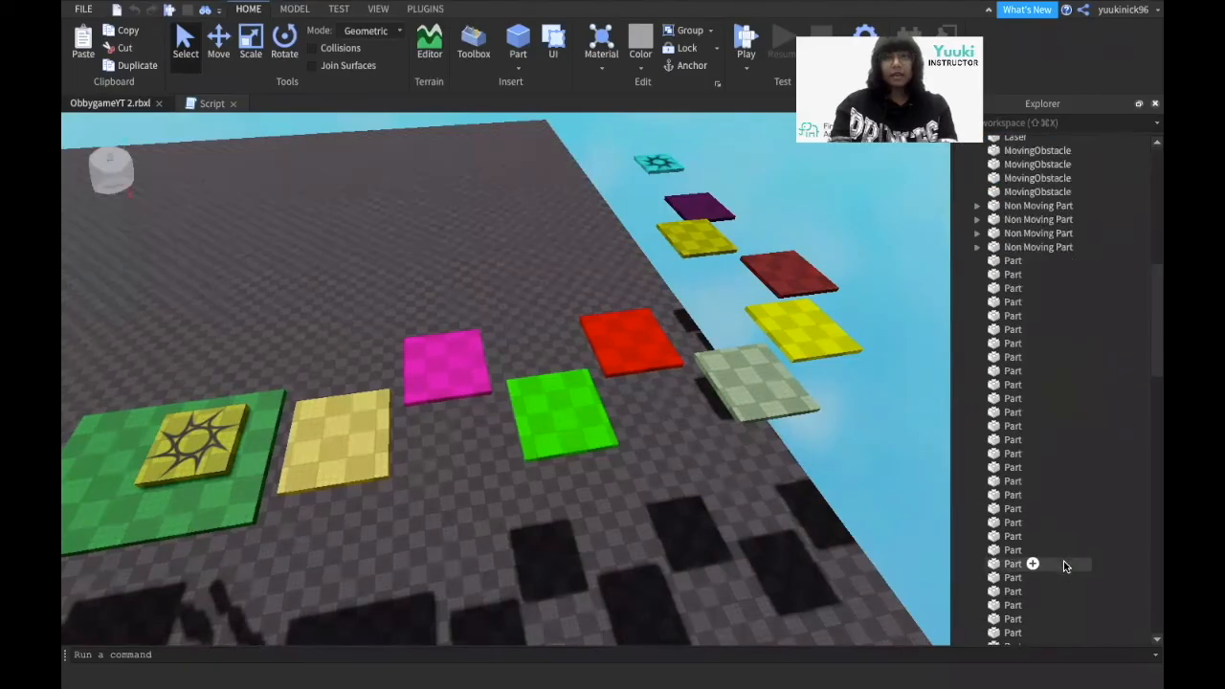
Step: Locate the Teams service and its insertable Team object, and review the list of spawn locations Stage 0 through Stage 8
scroll(1063, 566, "down", 5)
scroll(1063, 566, "up", 5)
scroll(1063, 566, "down", 5)
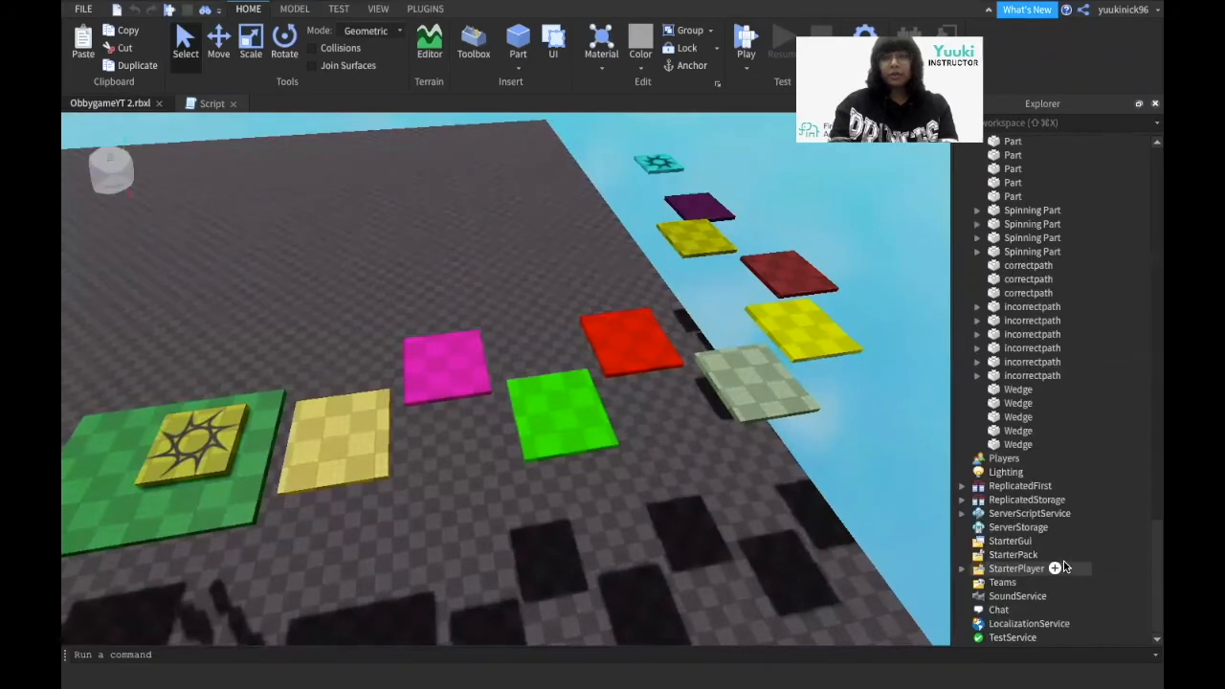
left_click(995, 584)
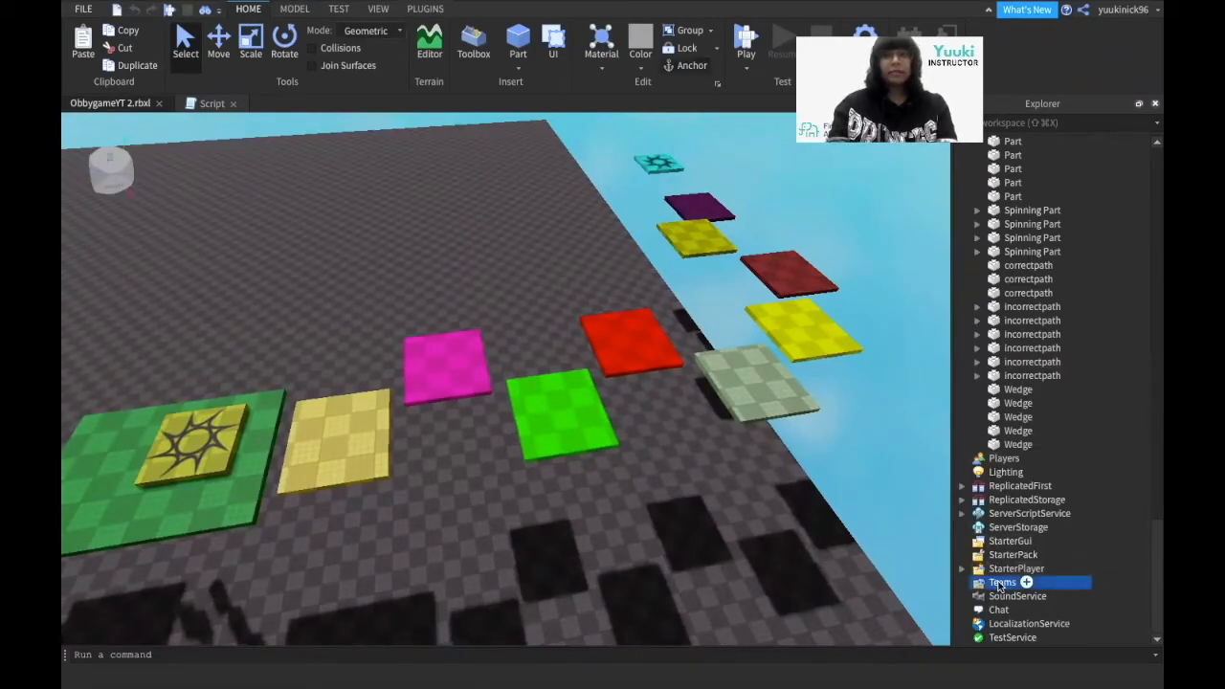
right_click(999, 586)
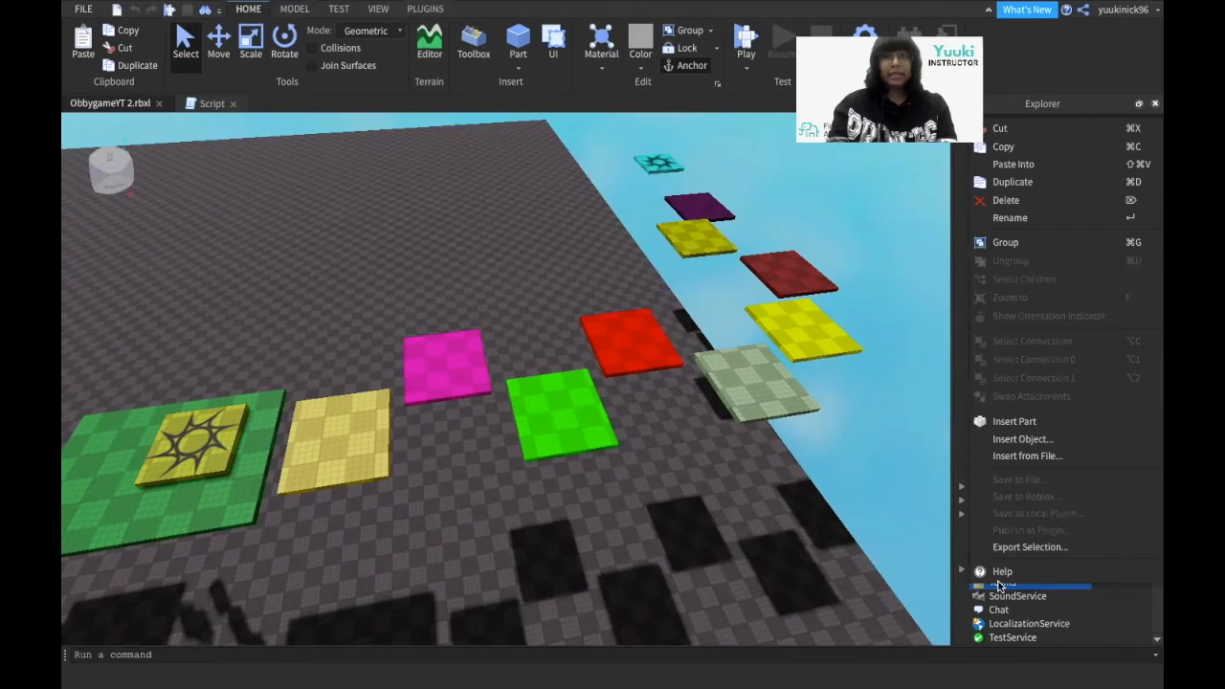
left_click(821, 589)
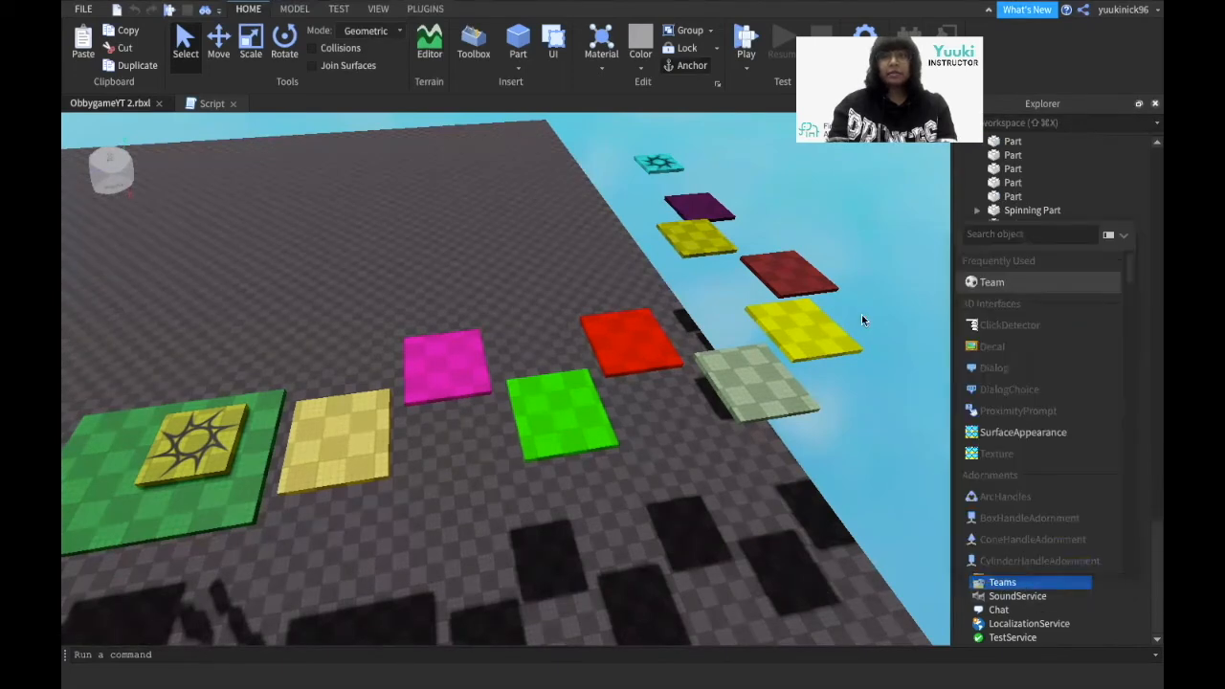
scroll(1114, 303, "up", 15)
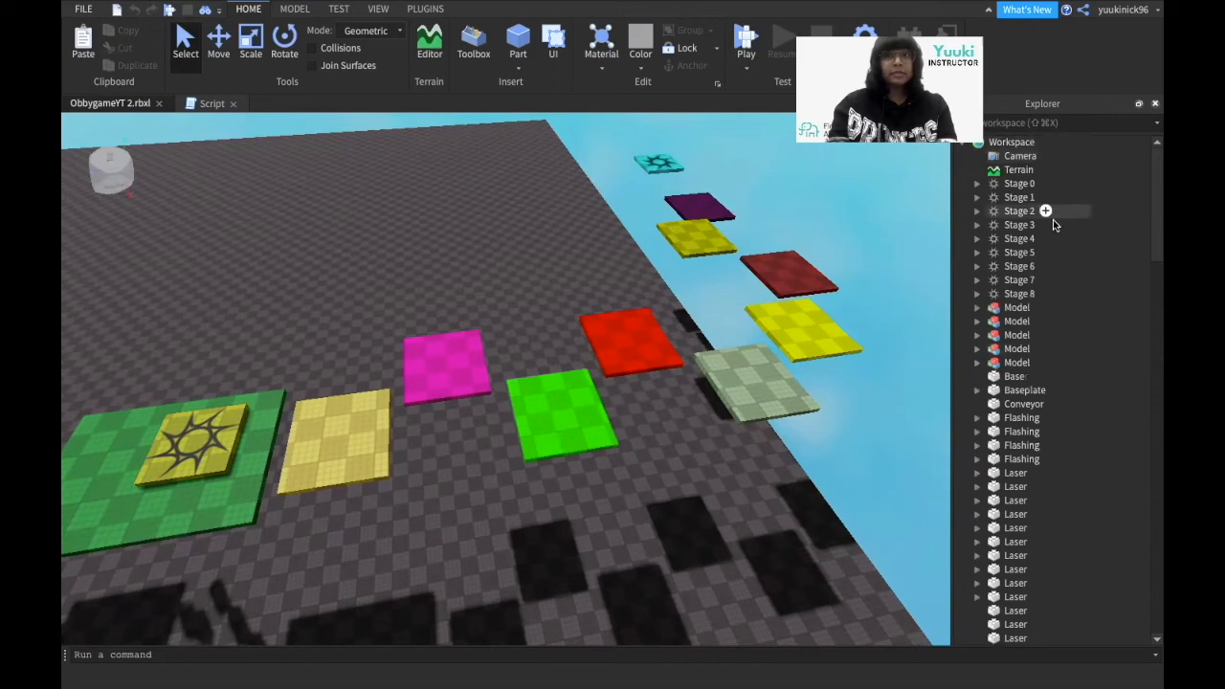
scroll(1055, 310, "down", 3)
scroll(1055, 313, "down", 10)
scroll(1056, 308, "up", 12)
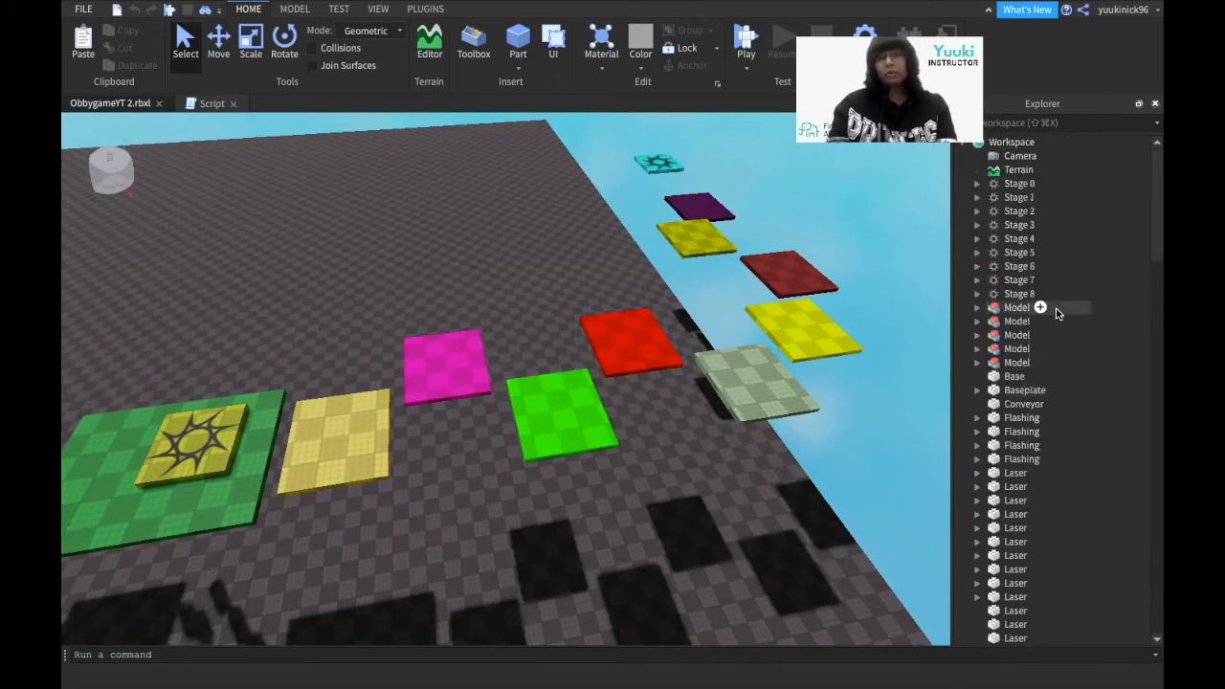
scroll(1056, 308, "down", 15)
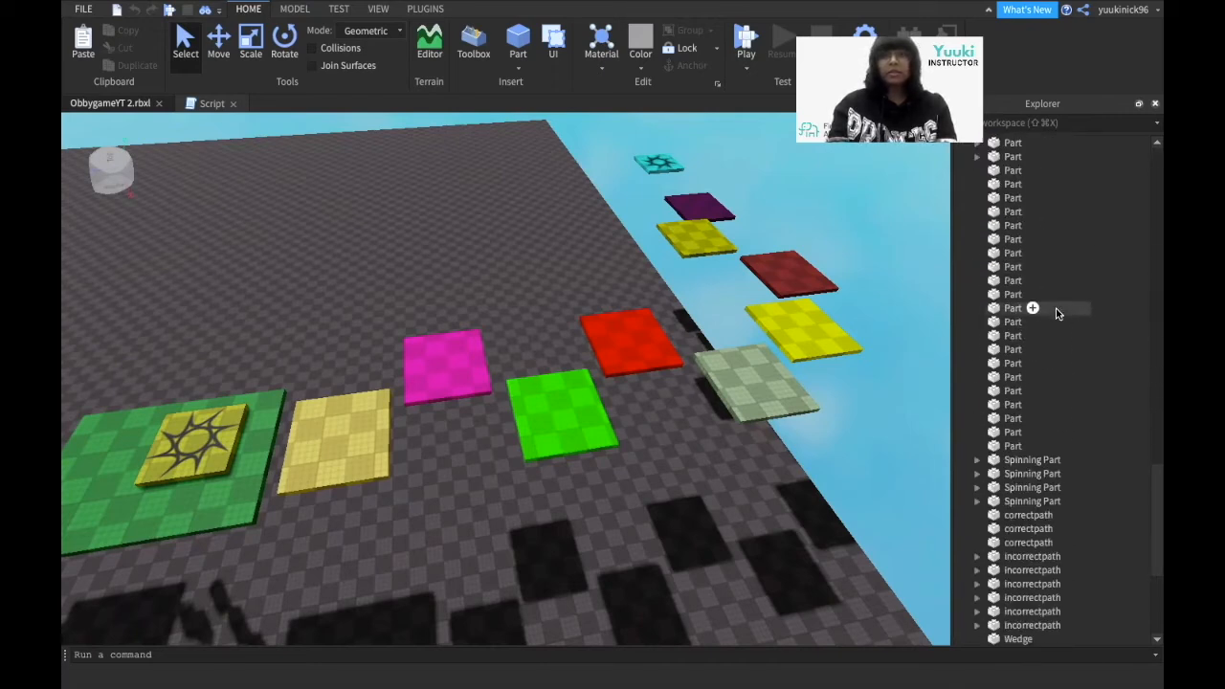
scroll(1057, 310, "down", 2)
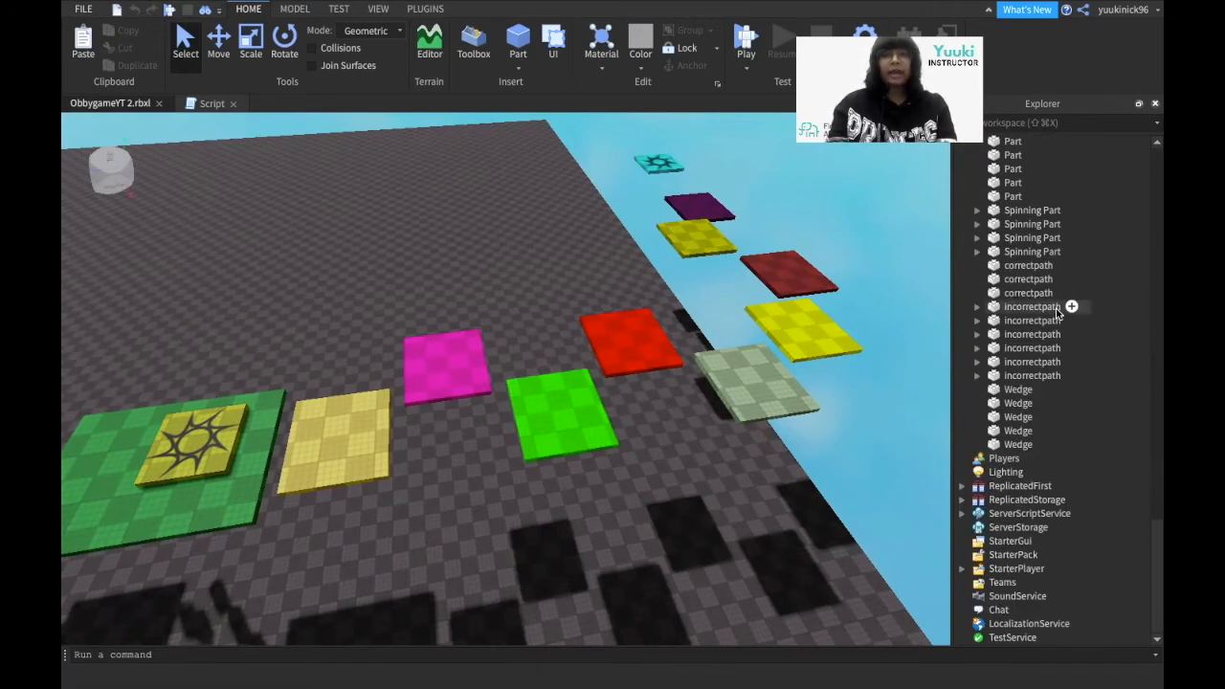
Step: Insert four Team objects into the Teams service
left_click(1026, 582)
left_click(992, 283)
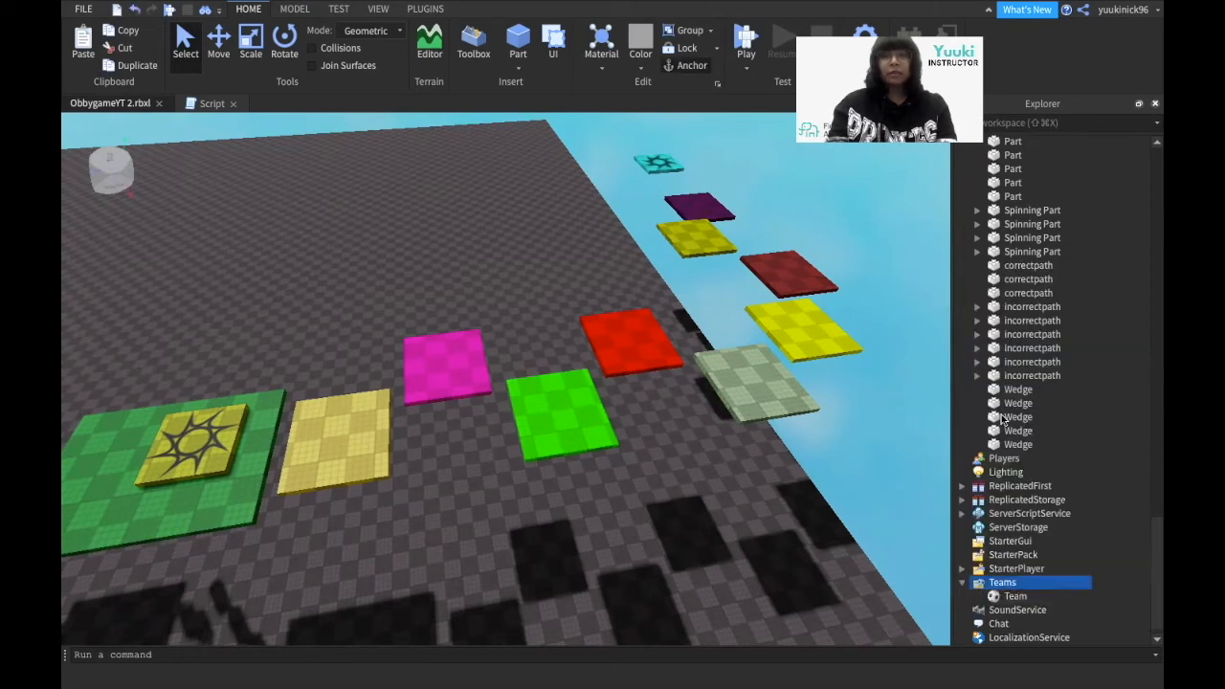
left_click(1038, 597)
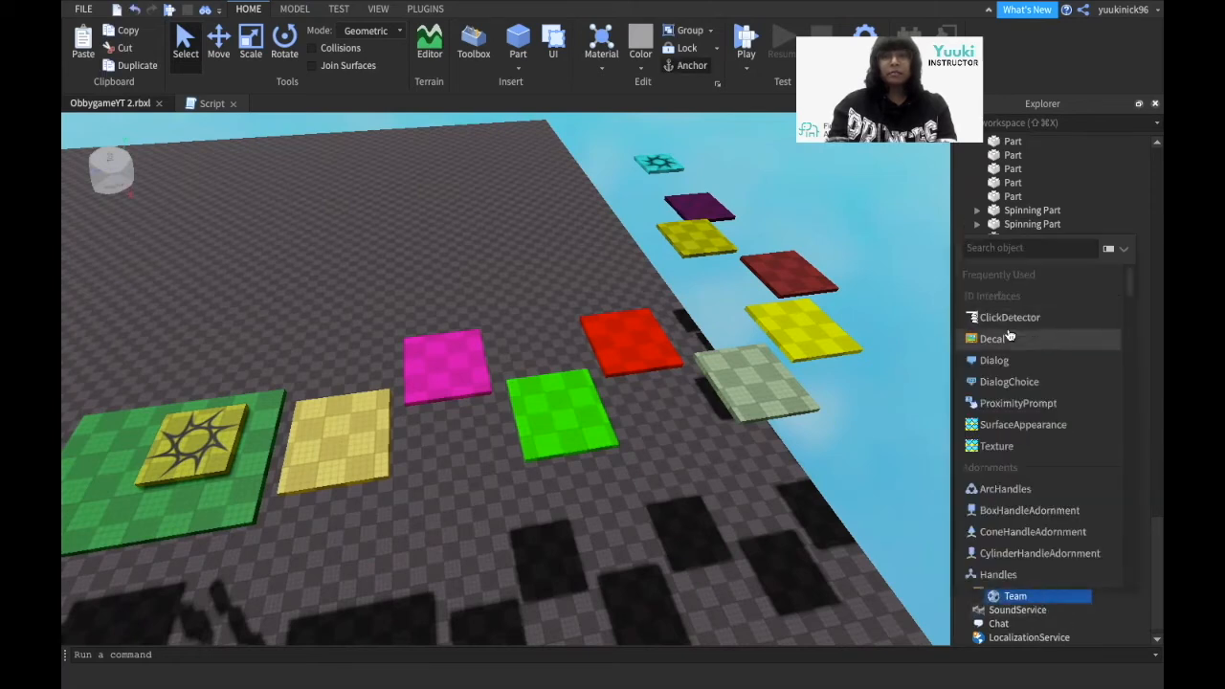
left_click(1026, 623)
left_click(1026, 582)
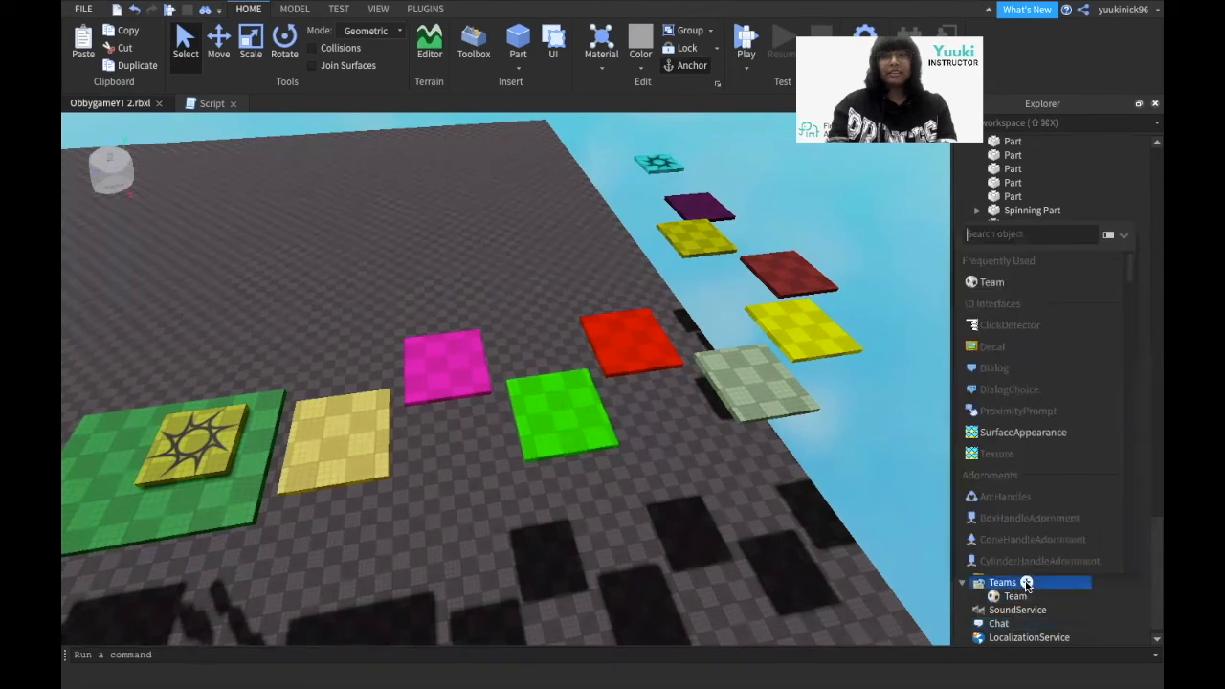
left_click(992, 278)
left_click(1024, 582)
left_click(995, 283)
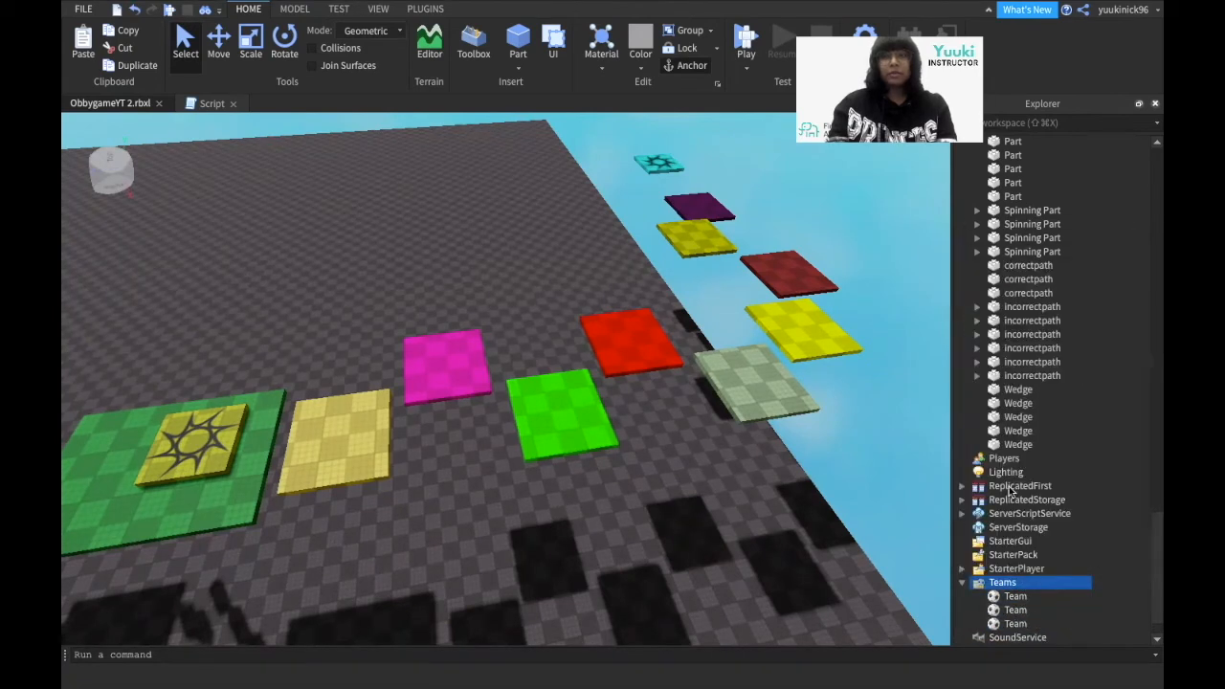
left_click(1024, 582)
left_click(995, 283)
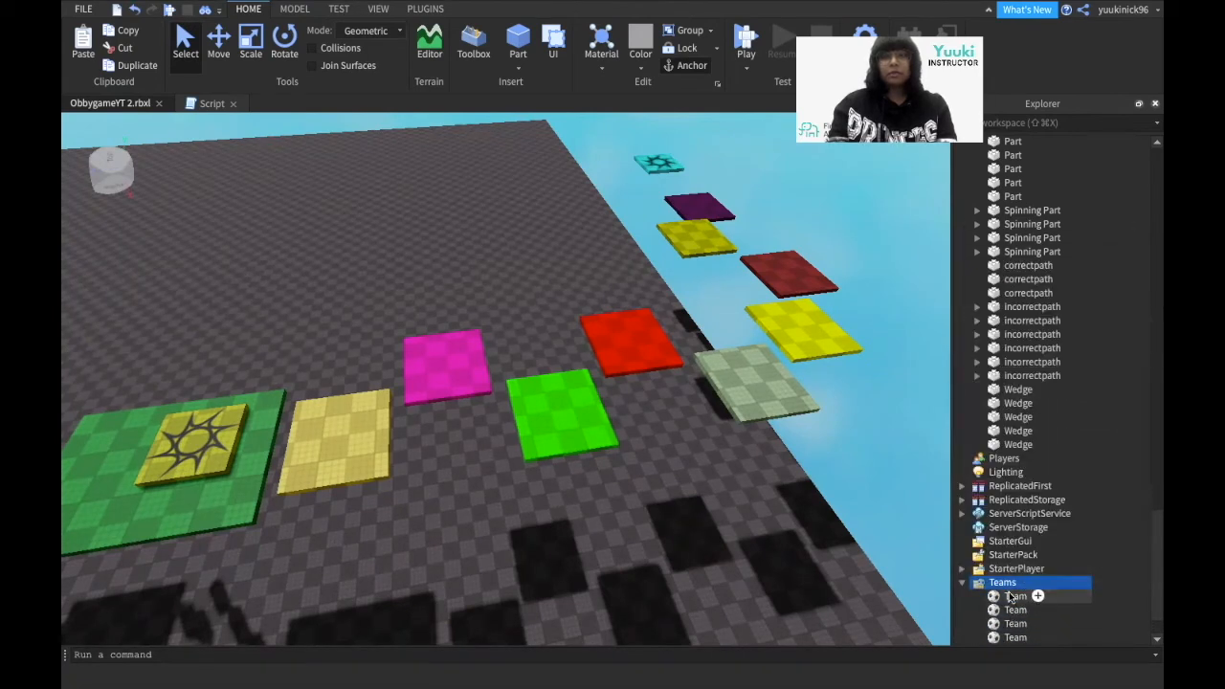
Step: Add six more Team objects to the Teams service, making ten in all
scroll(1016, 617, "down", 1)
left_click(1025, 567)
left_click(1031, 265)
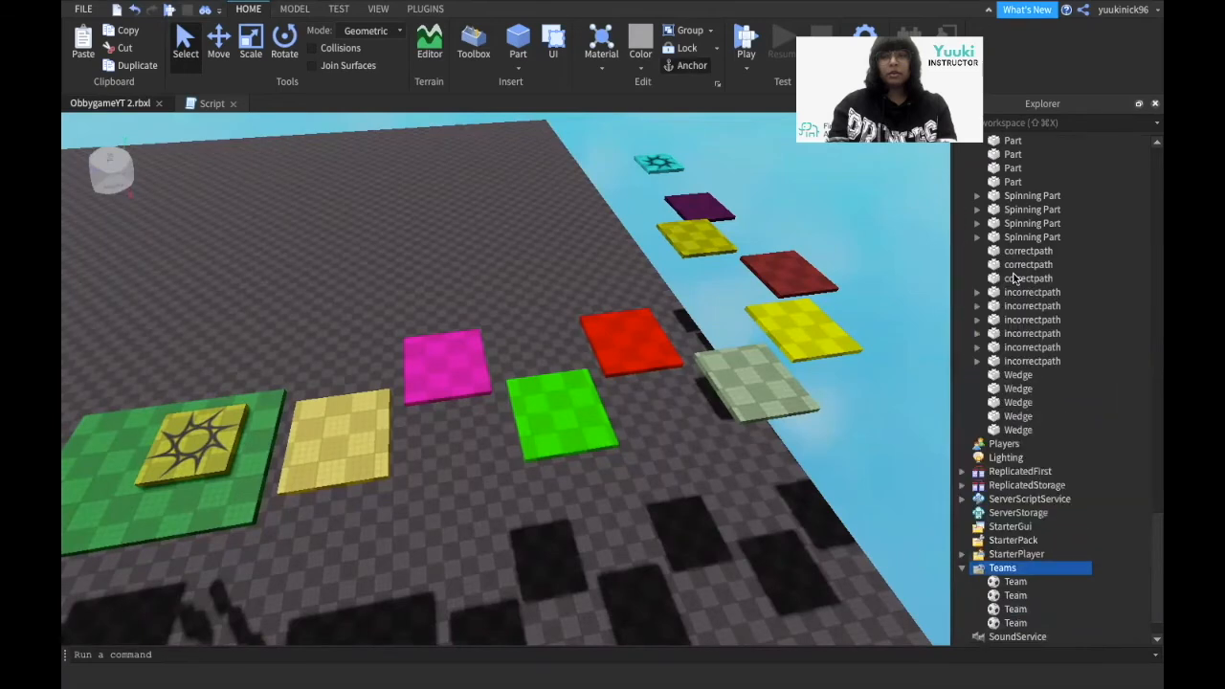
left_click(1025, 568)
left_click(1033, 265)
left_click(1025, 567)
left_click(1009, 276)
left_click(1026, 567)
left_click(1014, 268)
left_click(1026, 567)
left_click(1015, 268)
left_click(1012, 266)
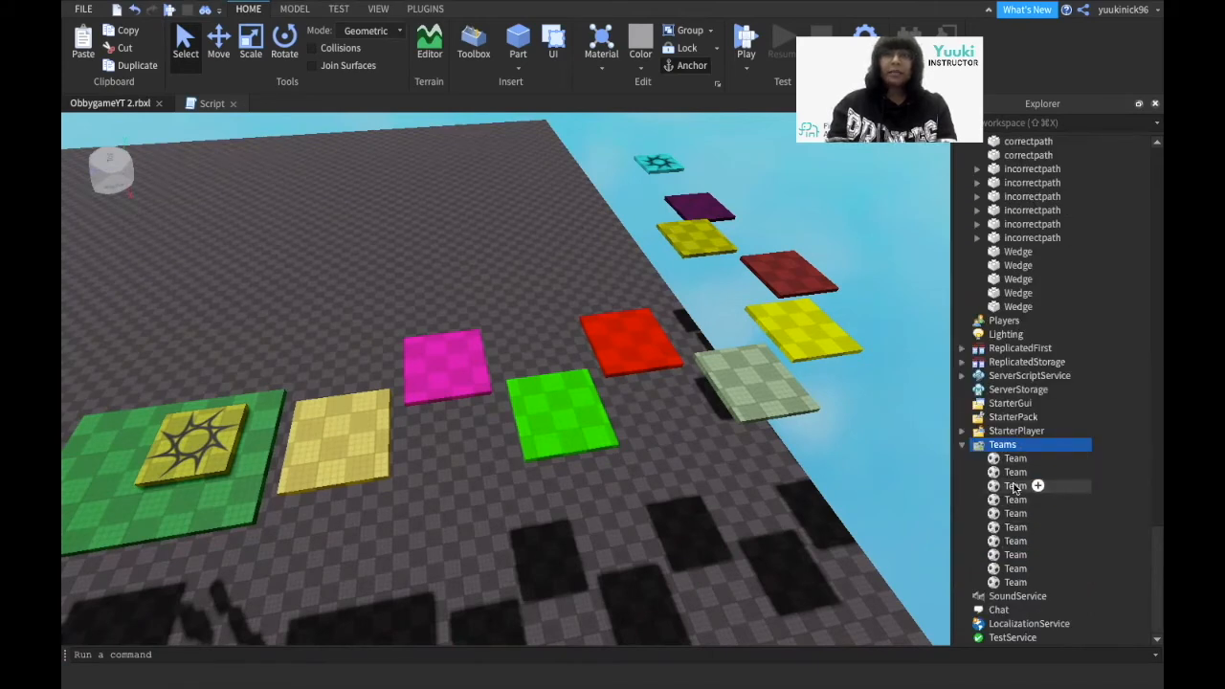
Step: Rename the first team in the Teams service to Stage 0, matching the first spawn location
scroll(1027, 490, "up", 20)
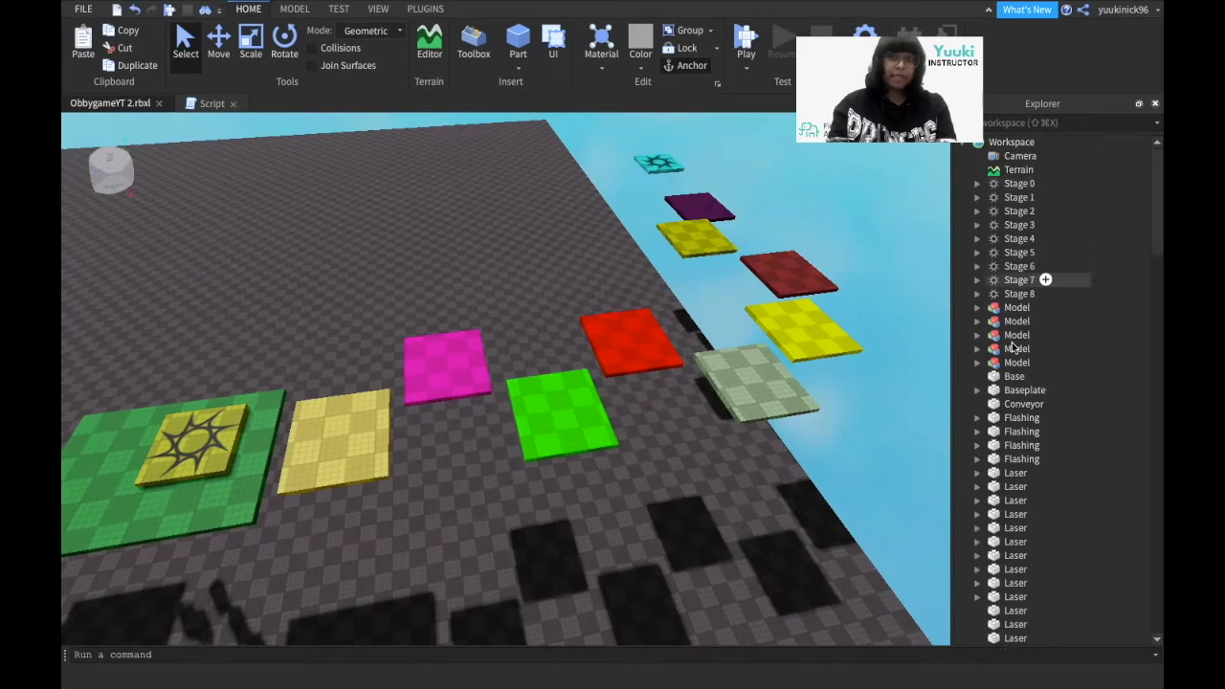
scroll(1029, 560, "down", 20)
scroll(1030, 565, "up", 15)
scroll(1030, 536, "up", 5)
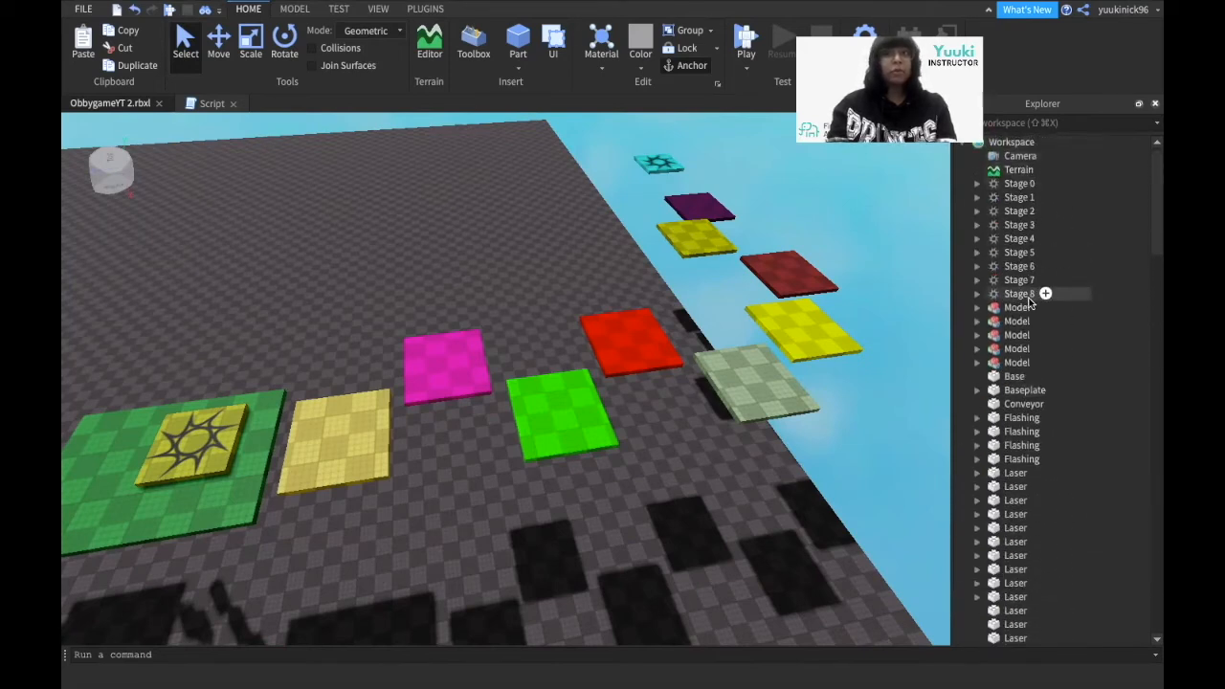
scroll(1055, 403, "down", 15)
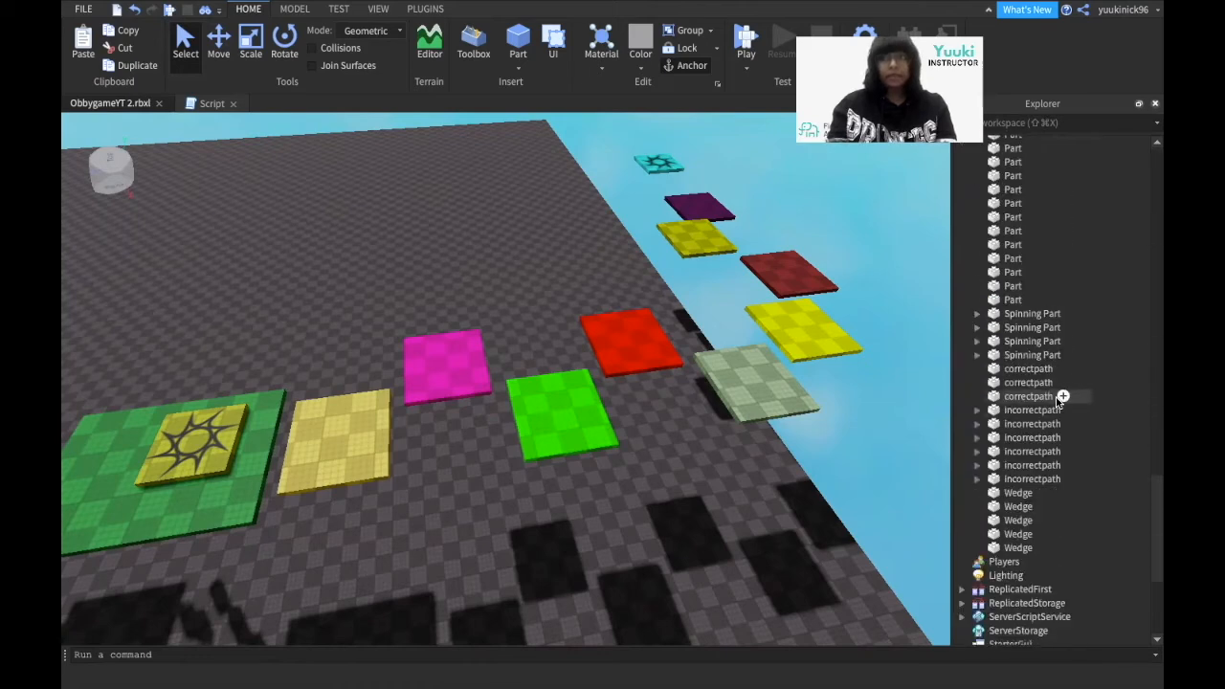
left_click(1014, 459)
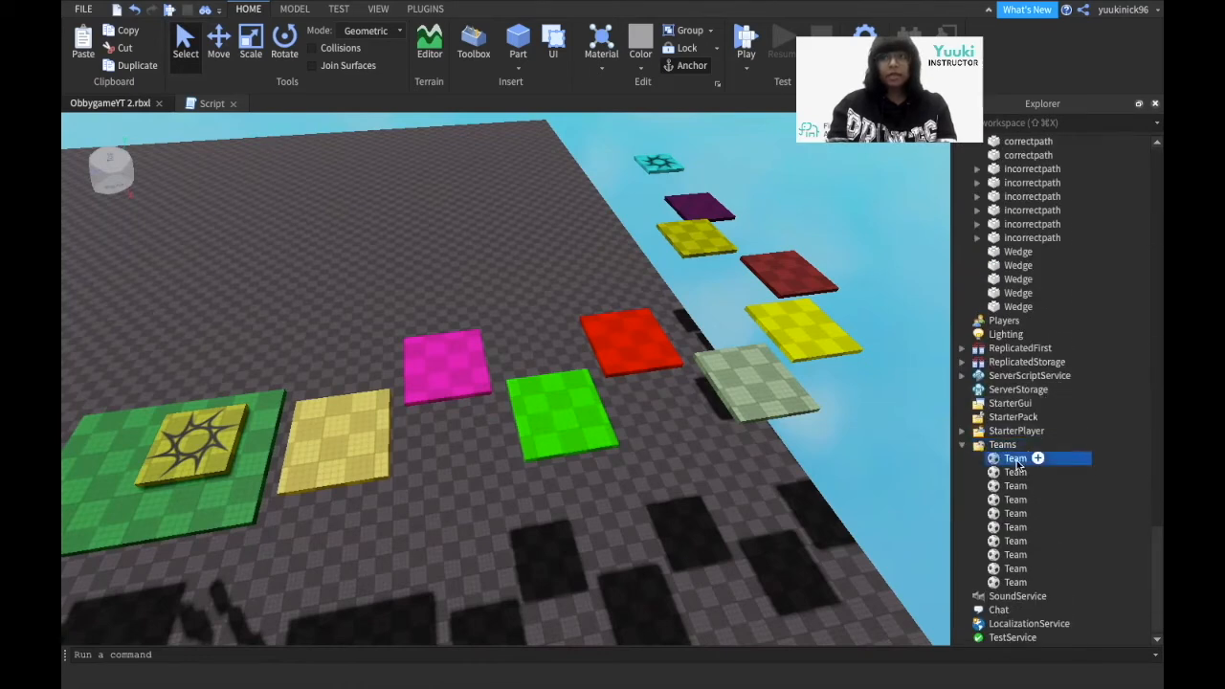
scroll(1019, 463, "up", 15)
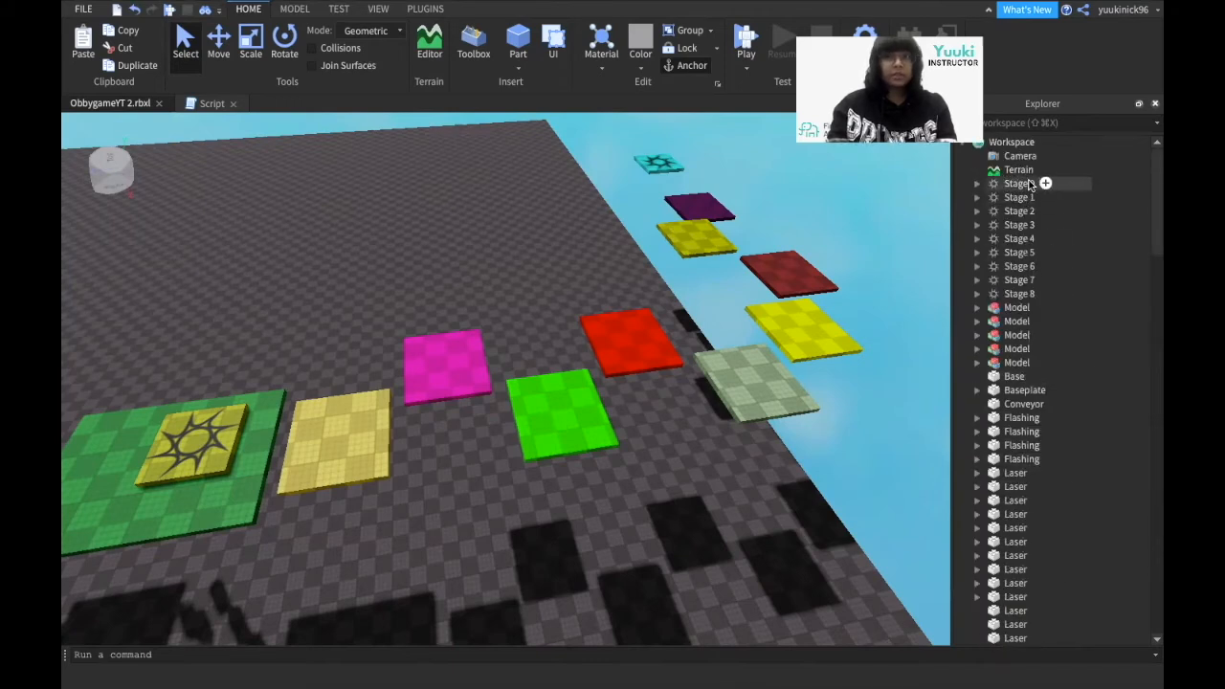
scroll(1045, 343, "down", 15)
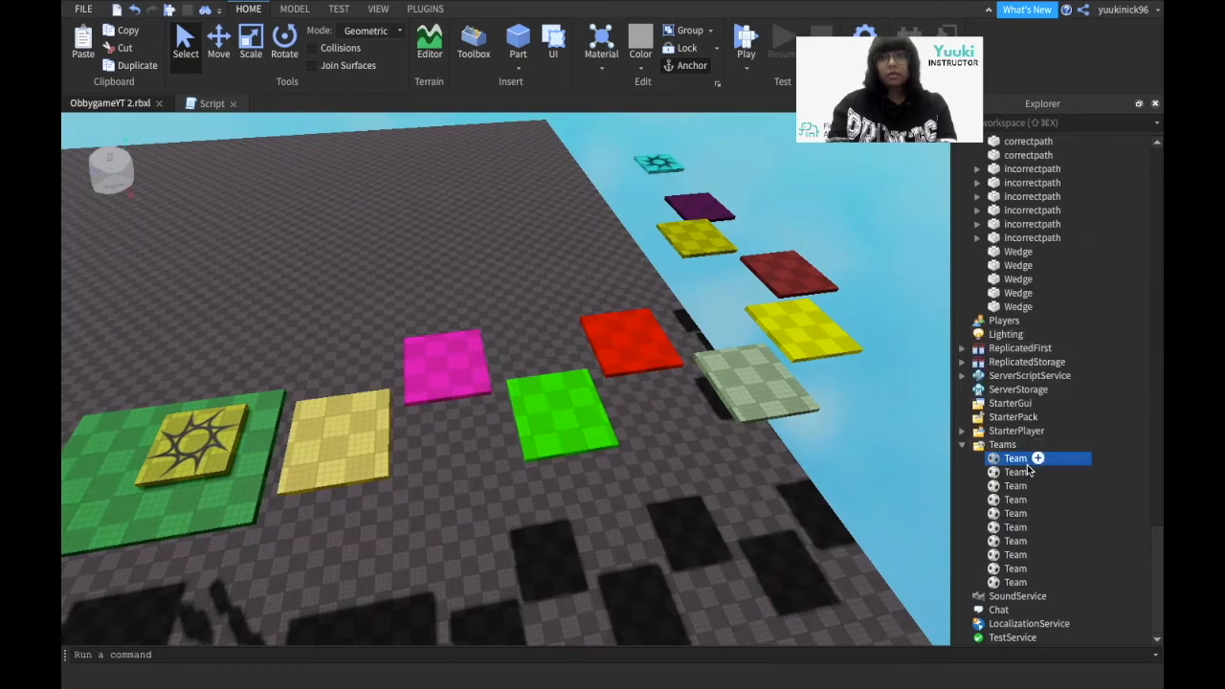
right_click(1021, 462)
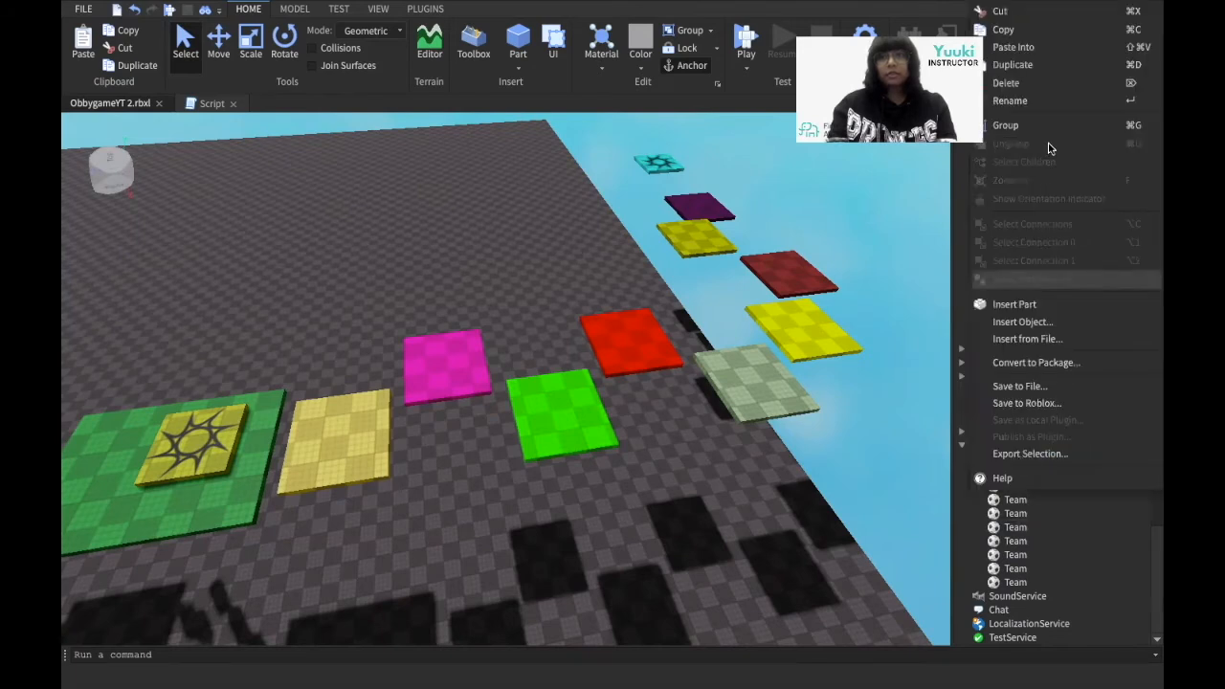
left_click(1019, 101)
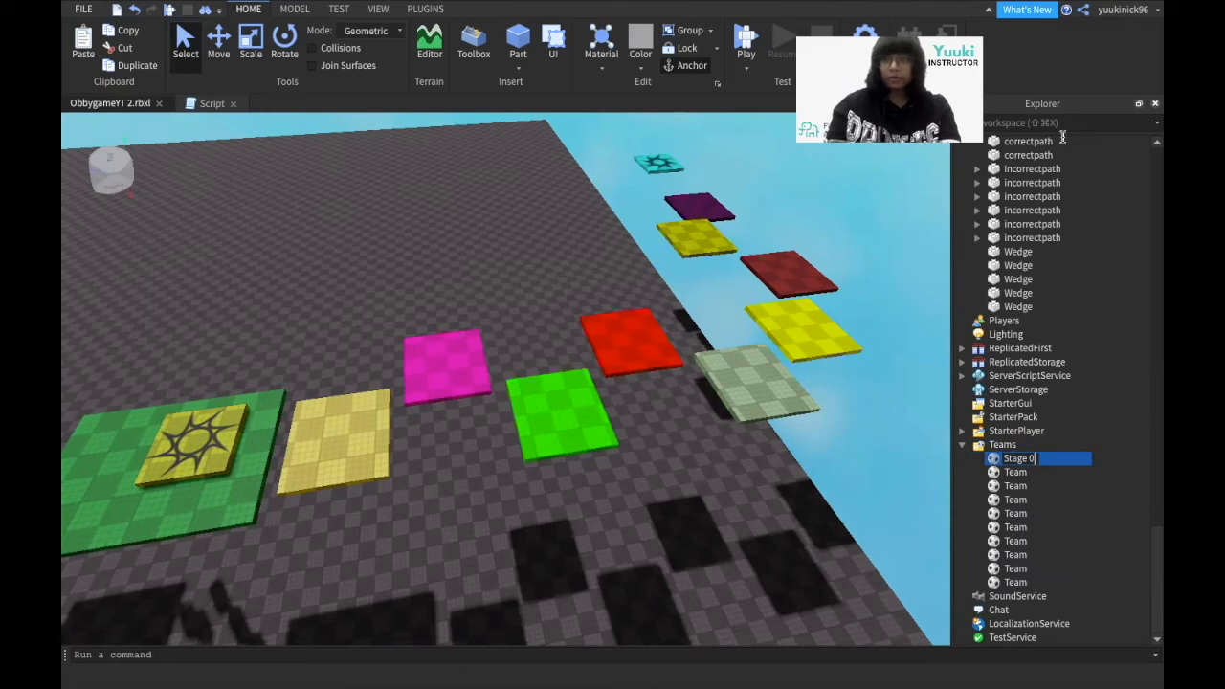
key("Return")
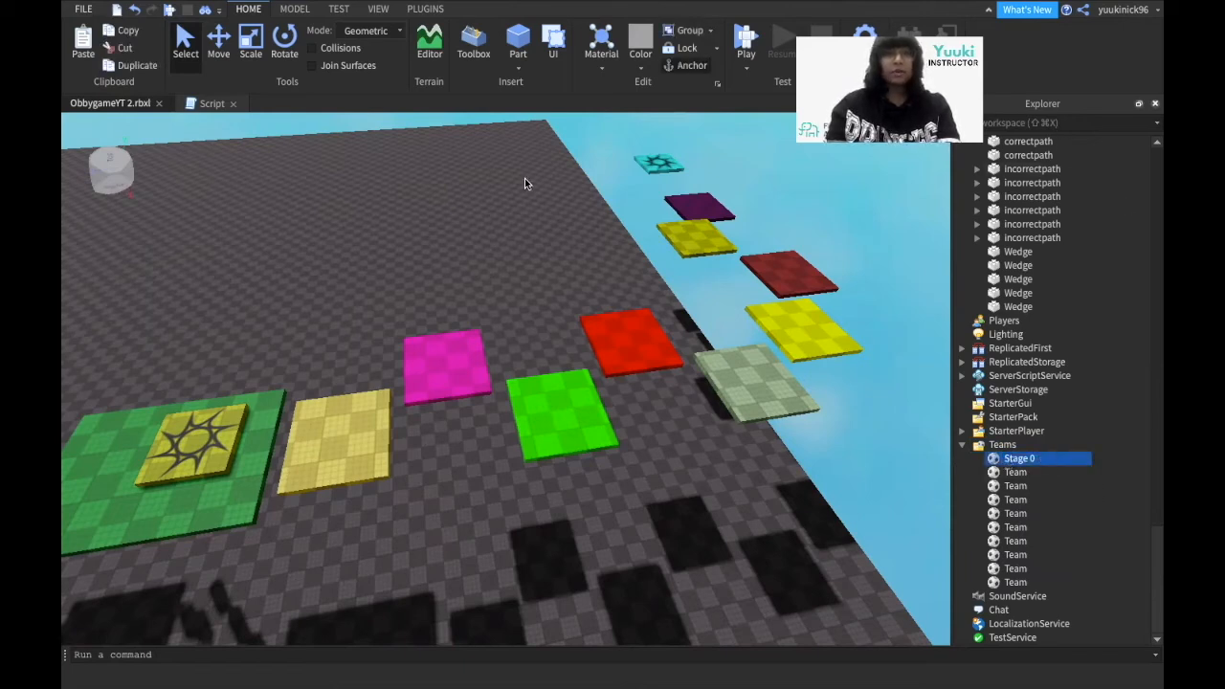
scroll(1090, 369, "up", 15)
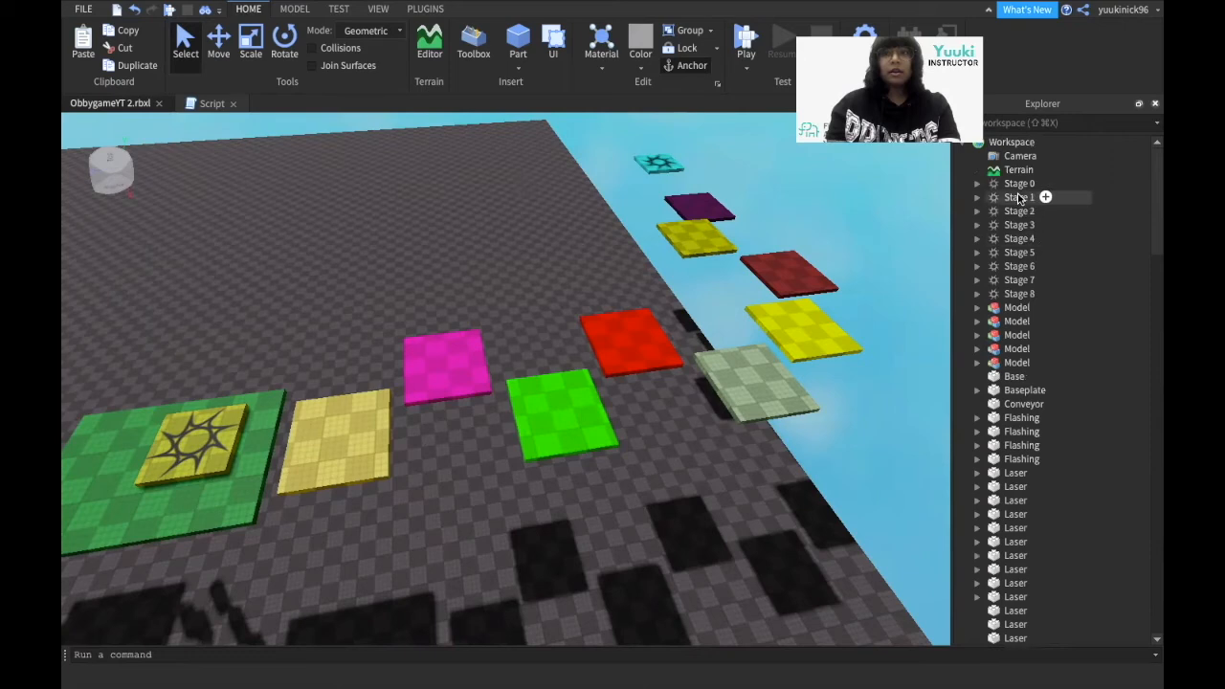
Step: Check the Stage 0 spawn location's team colour and set the Stage 0 team's TeamColor to the matching Really red
left_click(1016, 185)
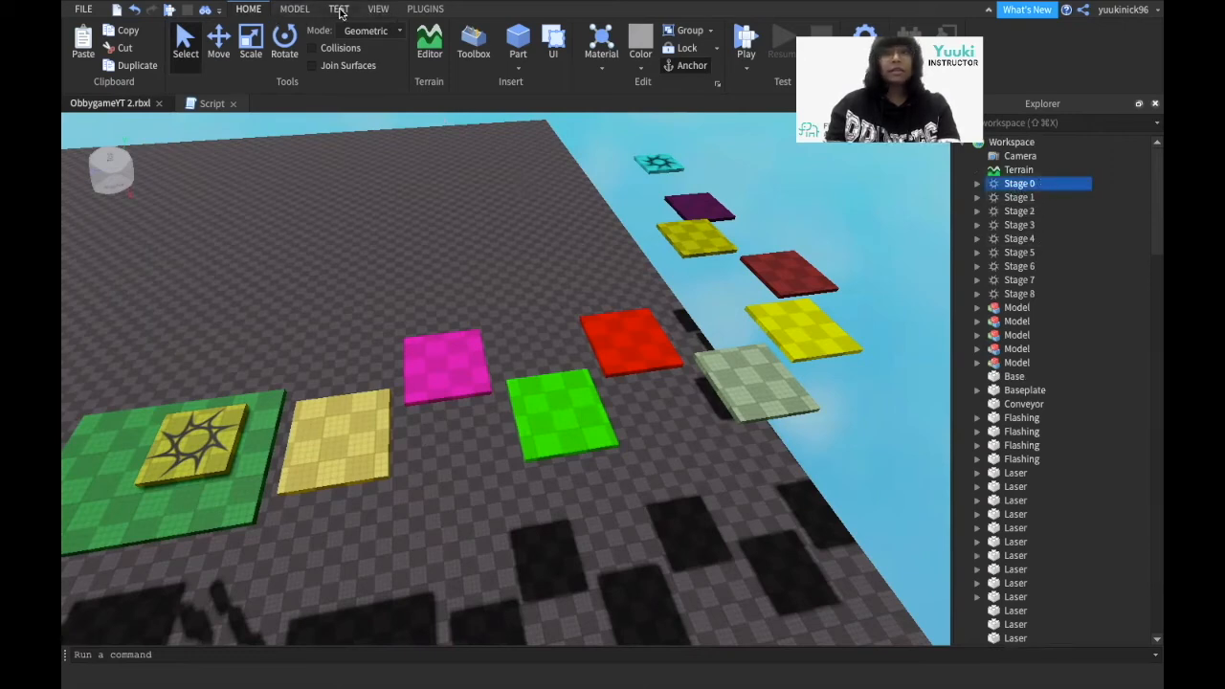
left_click(379, 9)
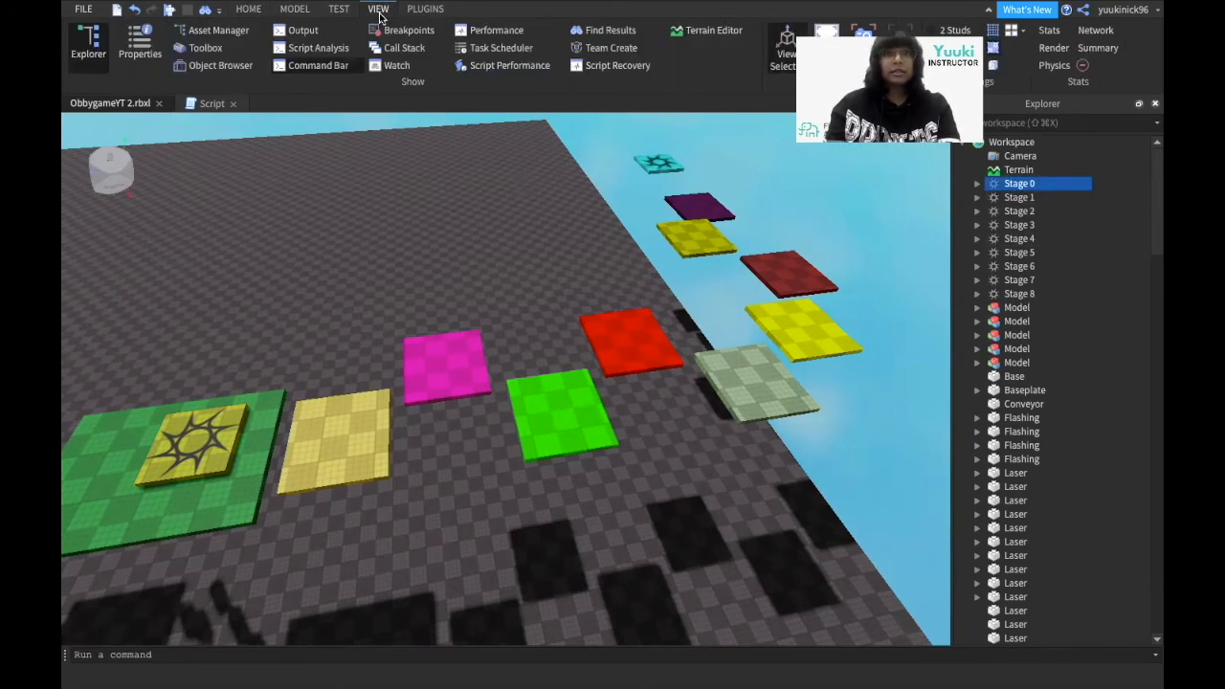
left_click(129, 56)
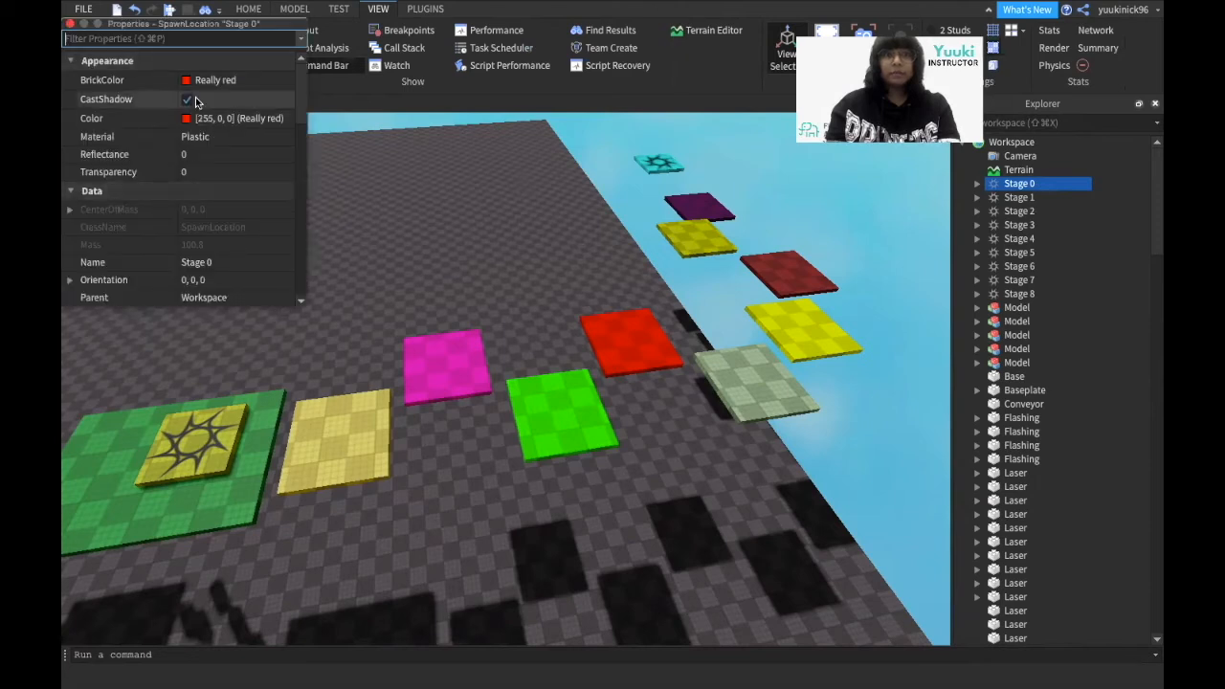
scroll(226, 278, "down", 10)
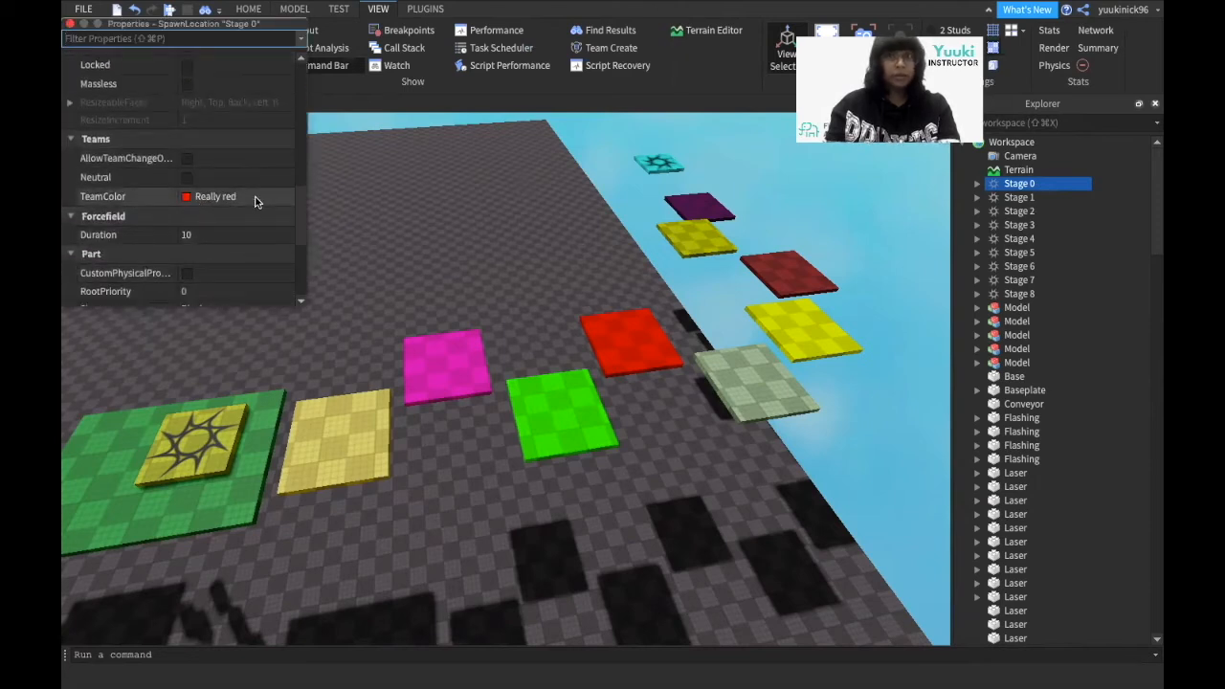
scroll(1039, 545, "down", 15)
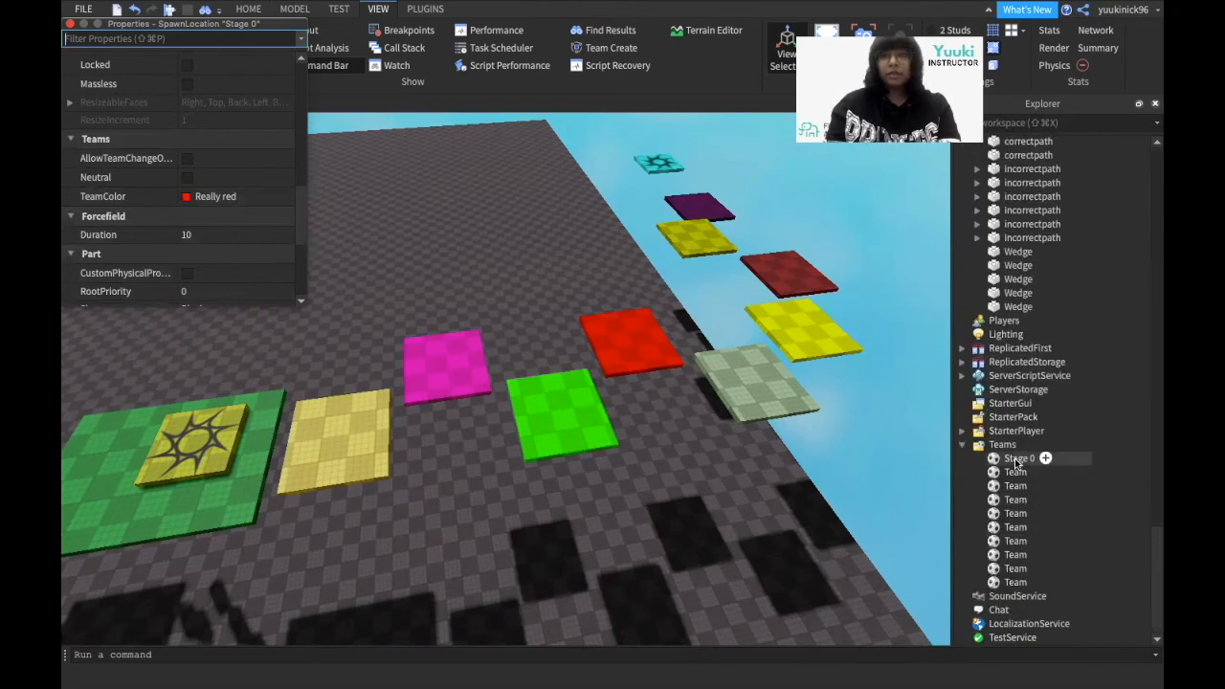
left_click(1020, 459)
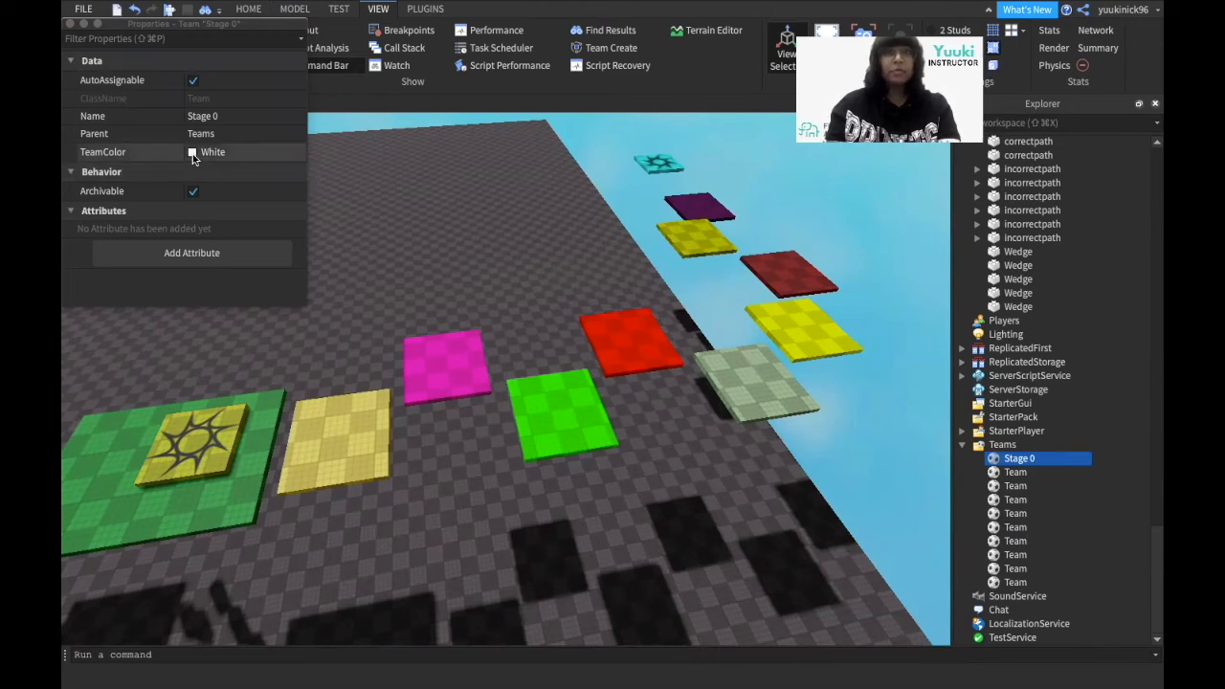
scroll(1014, 443, "up", 15)
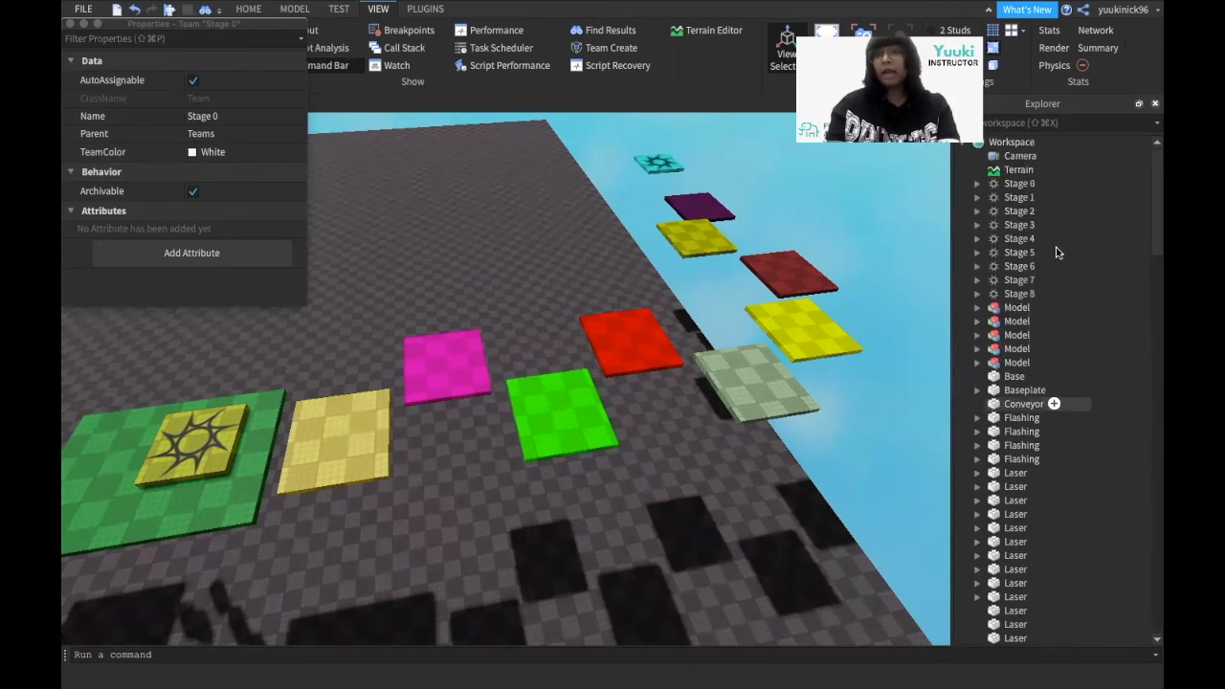
scroll(1044, 311, "down", 12)
scroll(960, 371, "down", 10)
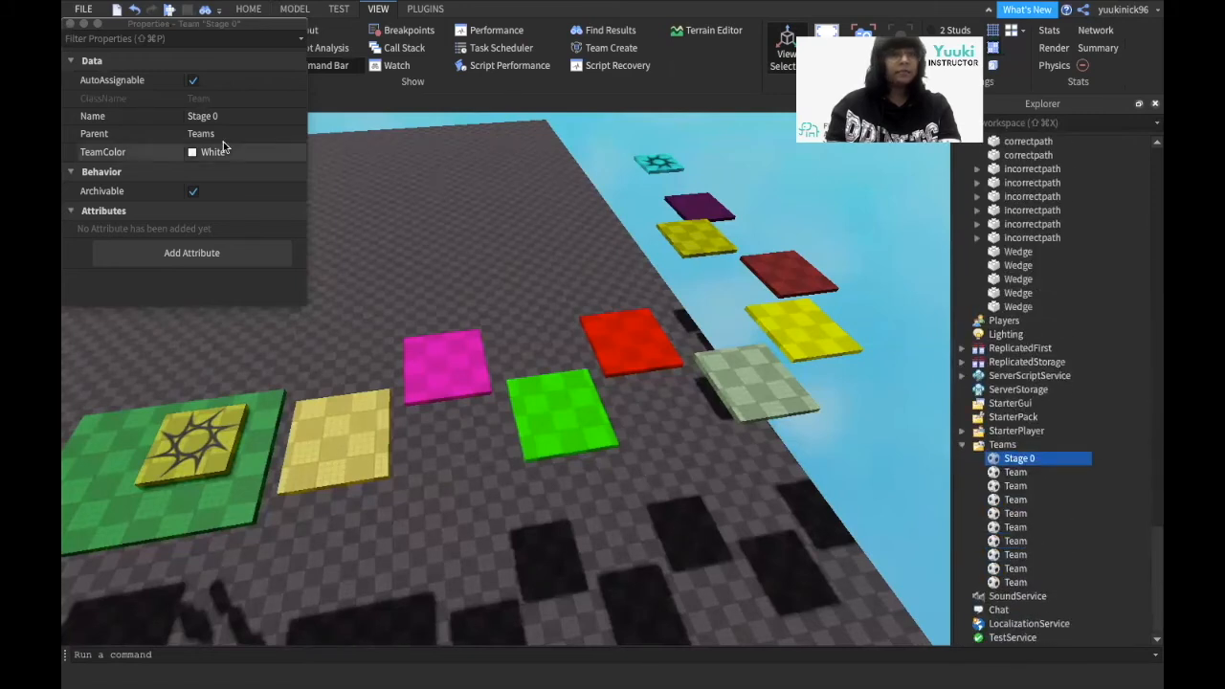
left_click(192, 153)
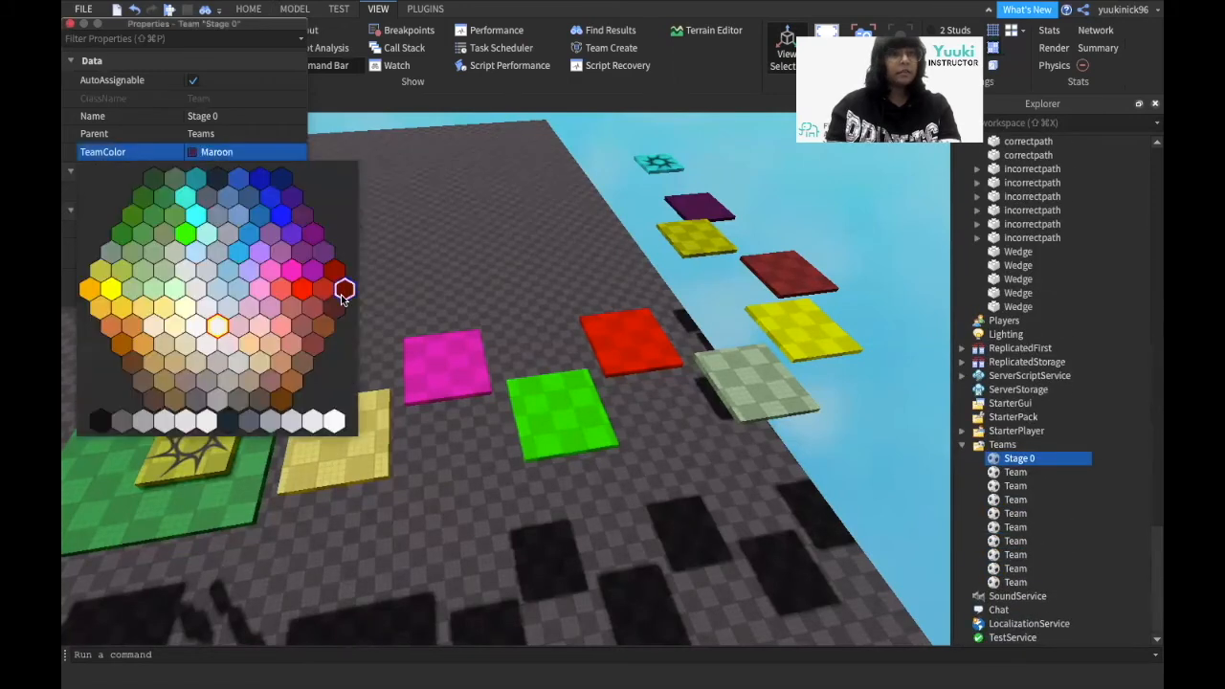
left_click(301, 289)
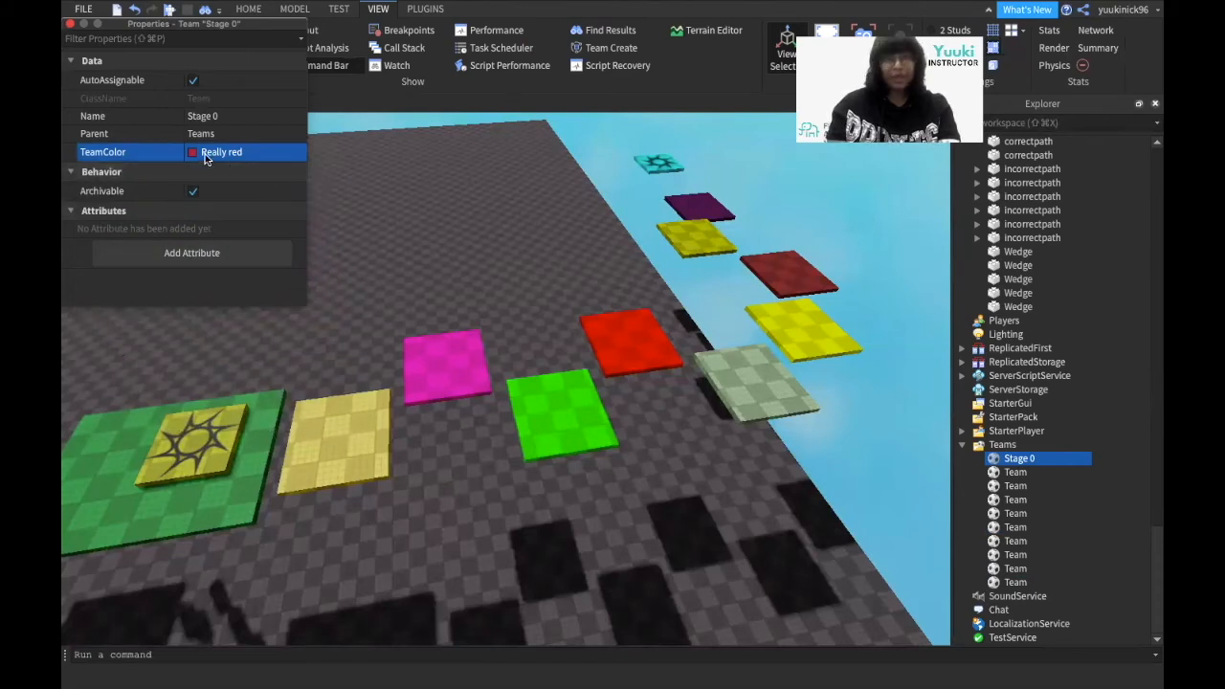
left_click(70, 23)
Step: Rename the second team in the Teams service to Stage 1
left_click(1012, 472)
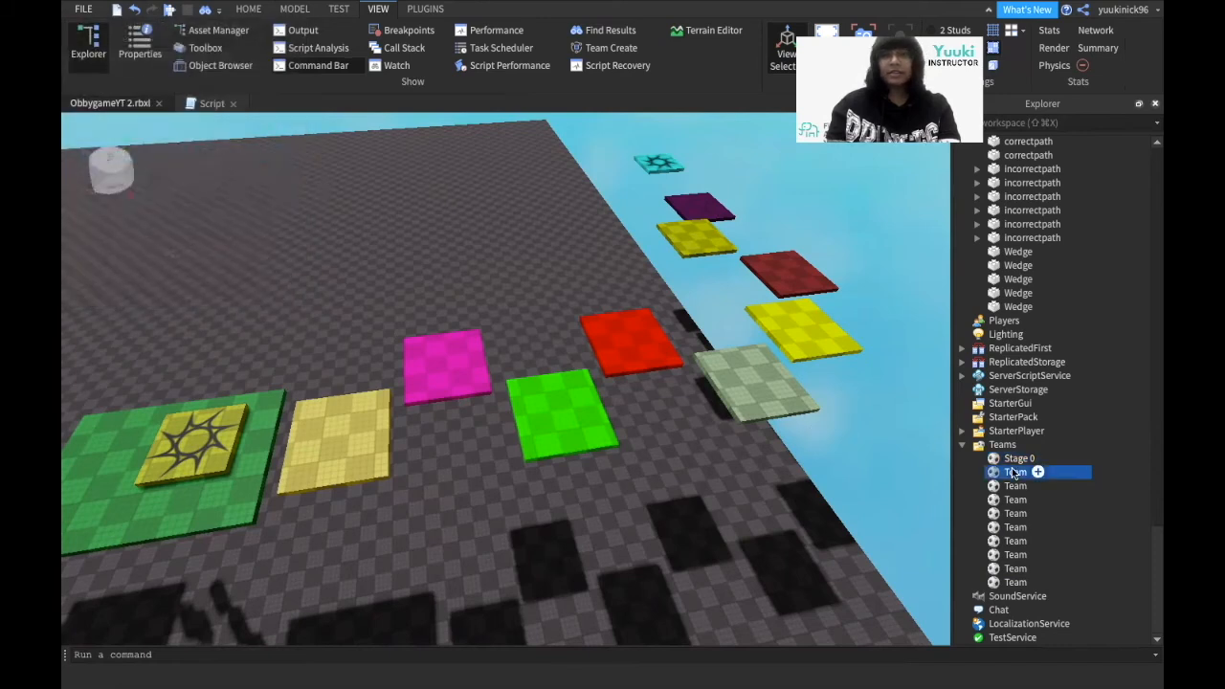
right_click(1011, 470)
left_click(1026, 99)
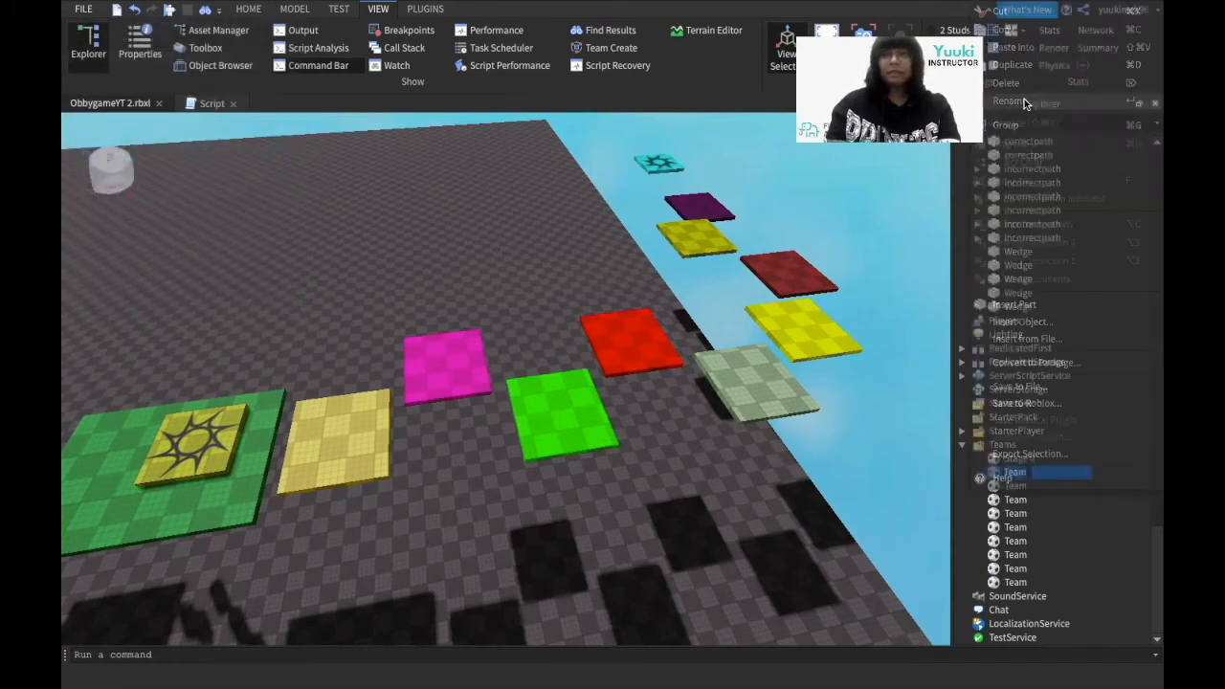
type("Stage")
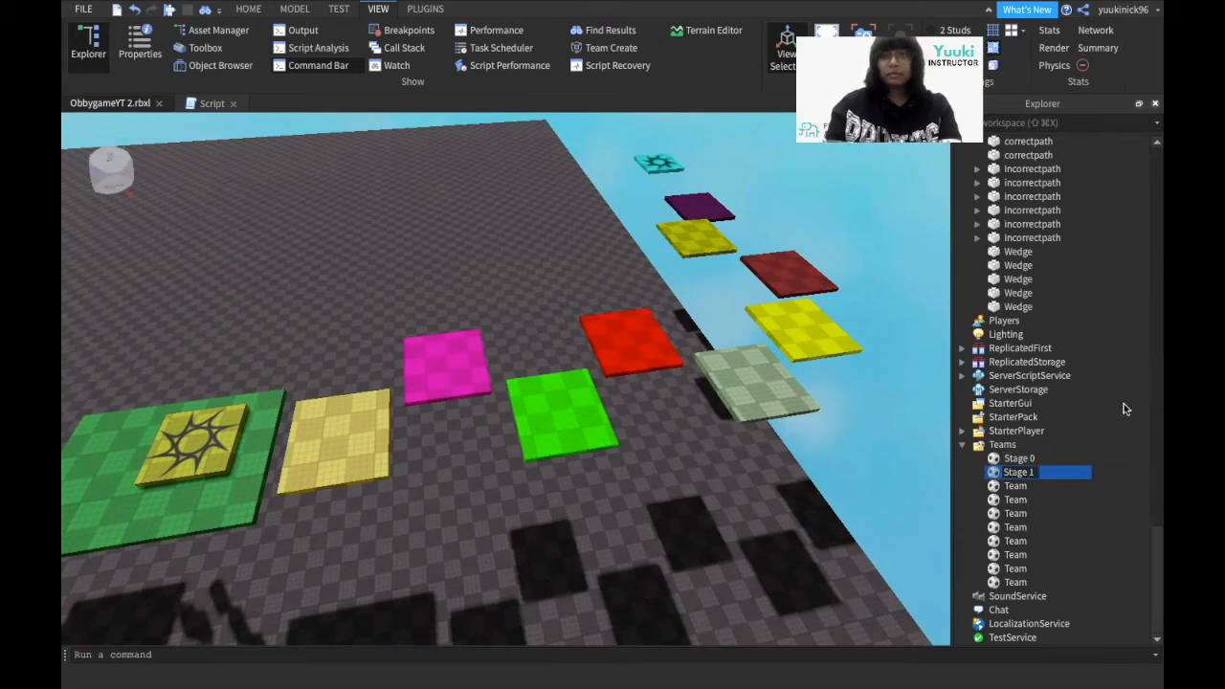
type(" 1")
key("Return")
Step: Examine the Stage 1 spawn location's properties for its colour and team settings
scroll(1122, 404, "up", 15)
left_click(1019, 197)
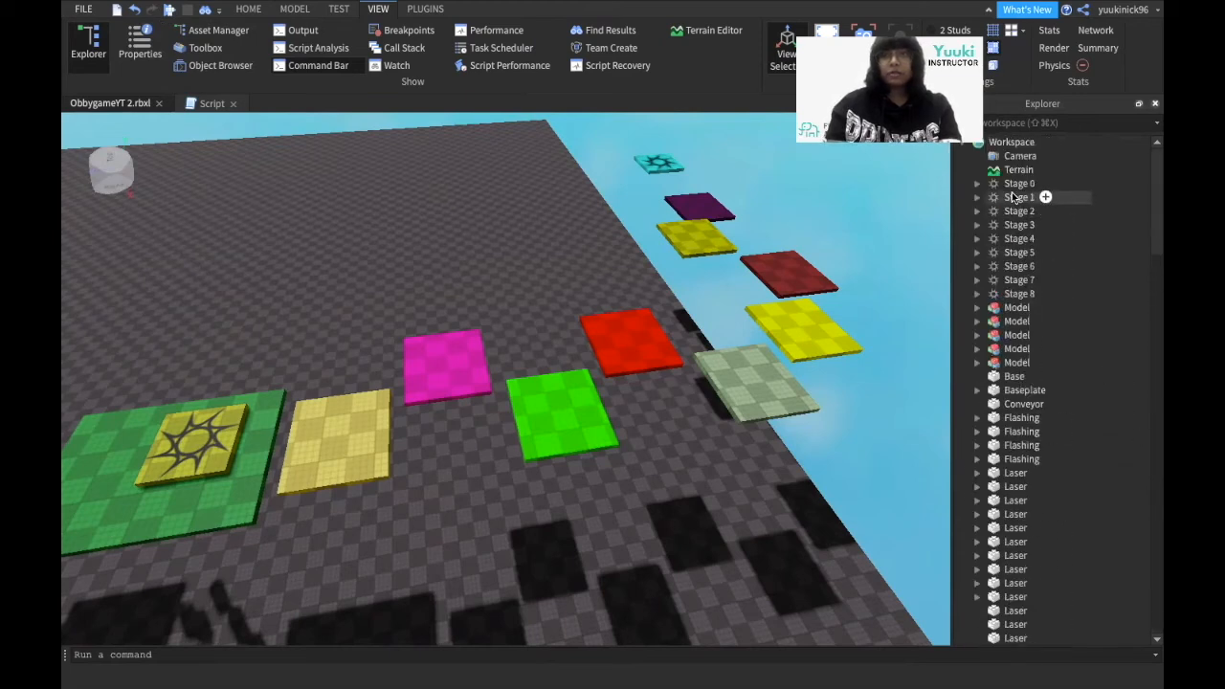
left_click(338, 10)
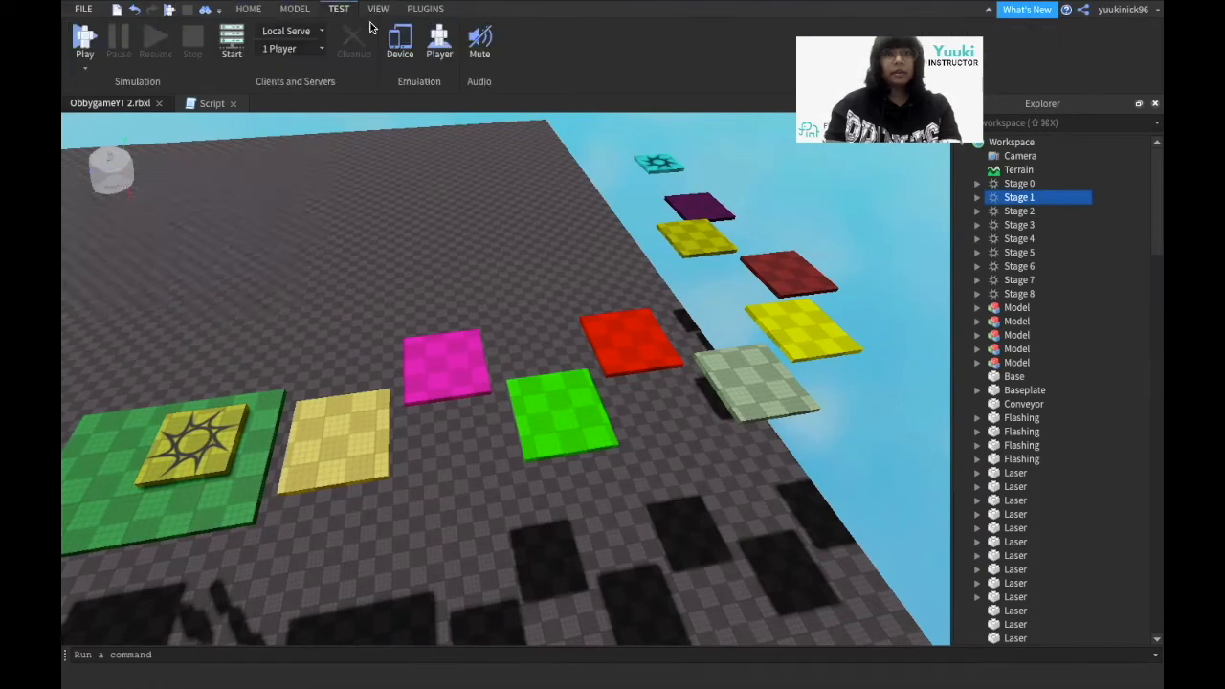
left_click(376, 11)
left_click(134, 40)
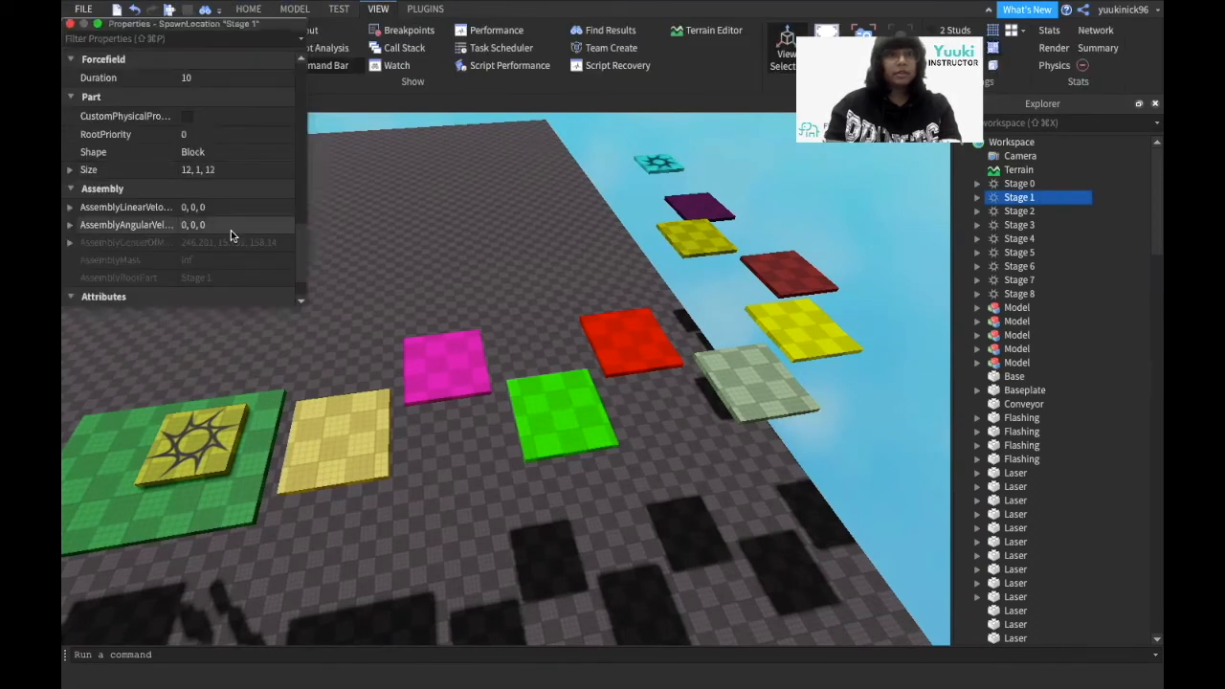
scroll(231, 231, "down", 2)
scroll(231, 230, "up", 5)
scroll(231, 235, "up", 3)
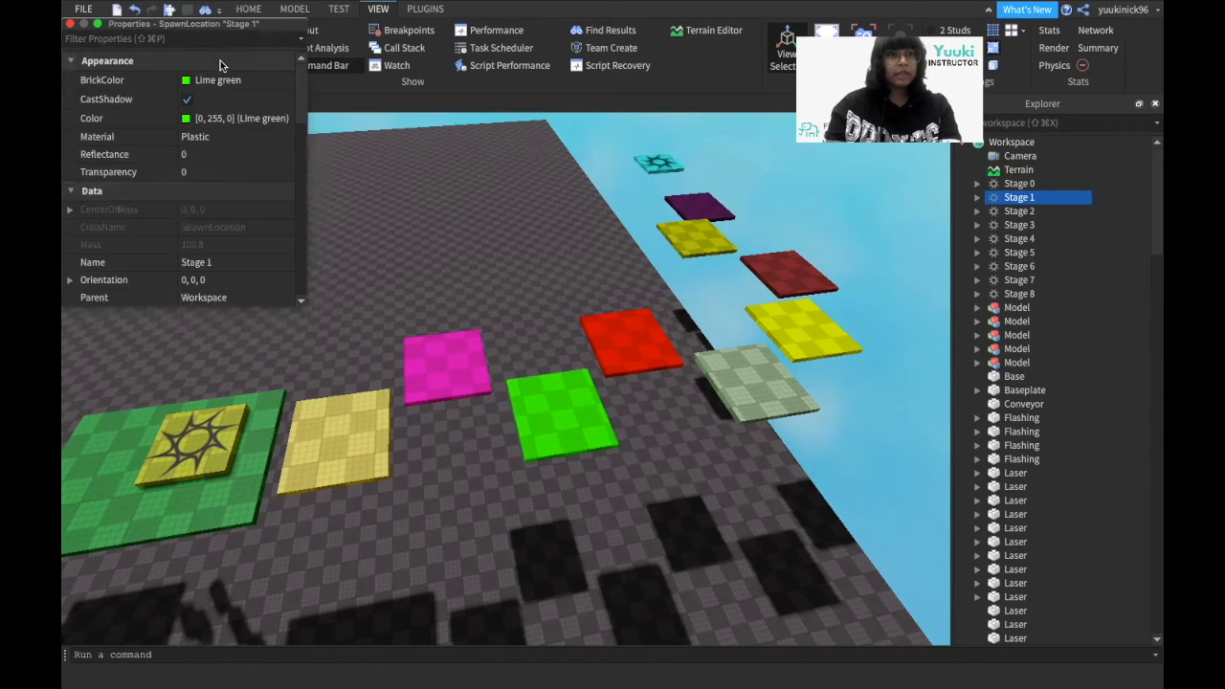
scroll(219, 134, "down", 6)
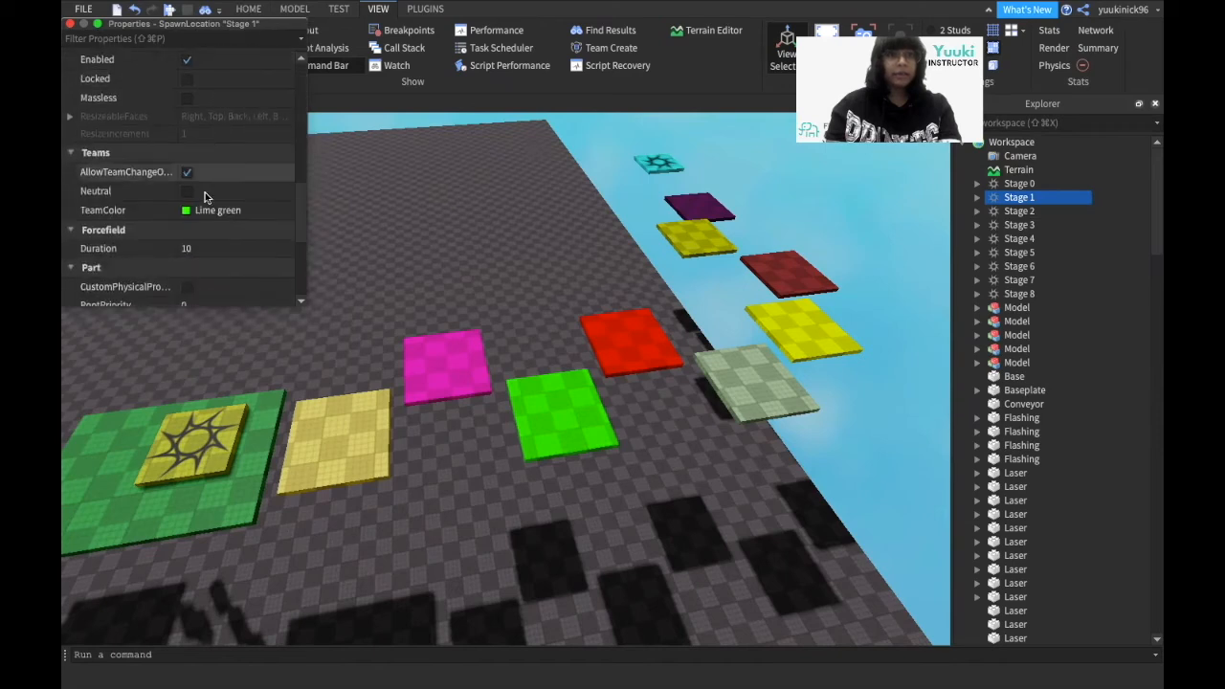
scroll(1043, 500, "down", 10)
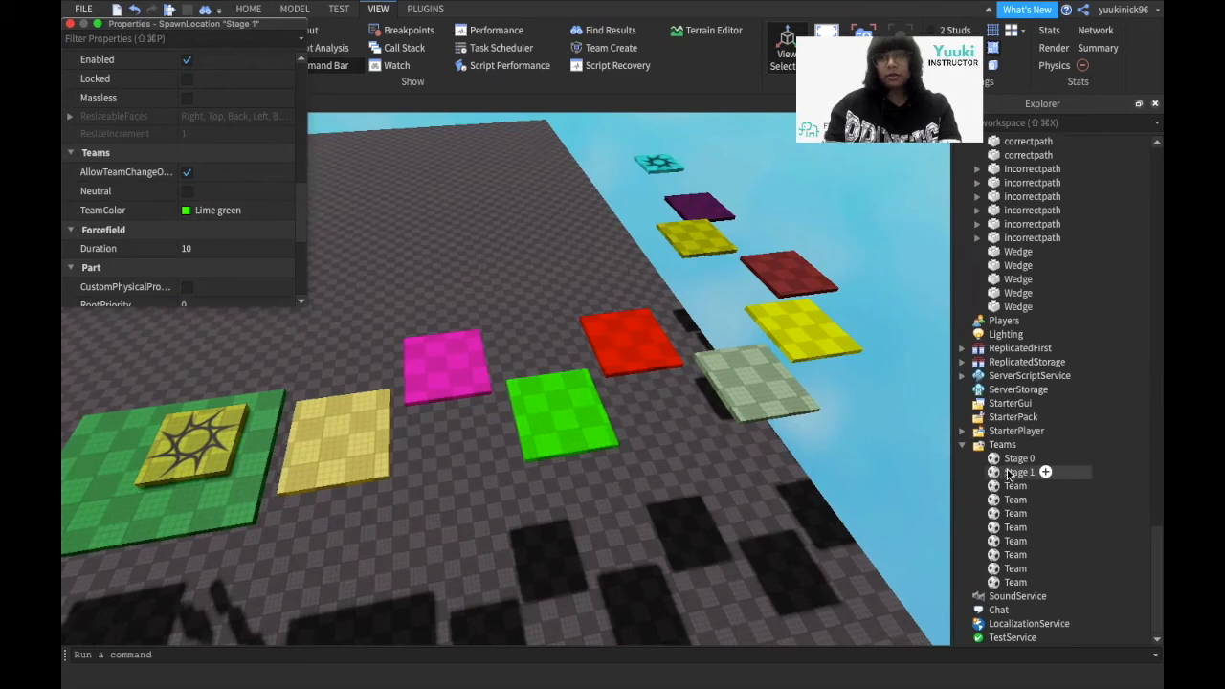
Step: Set the Stage 1 team's TeamColor to Lime green and turn off its AutoAssignable option
left_click(1009, 473)
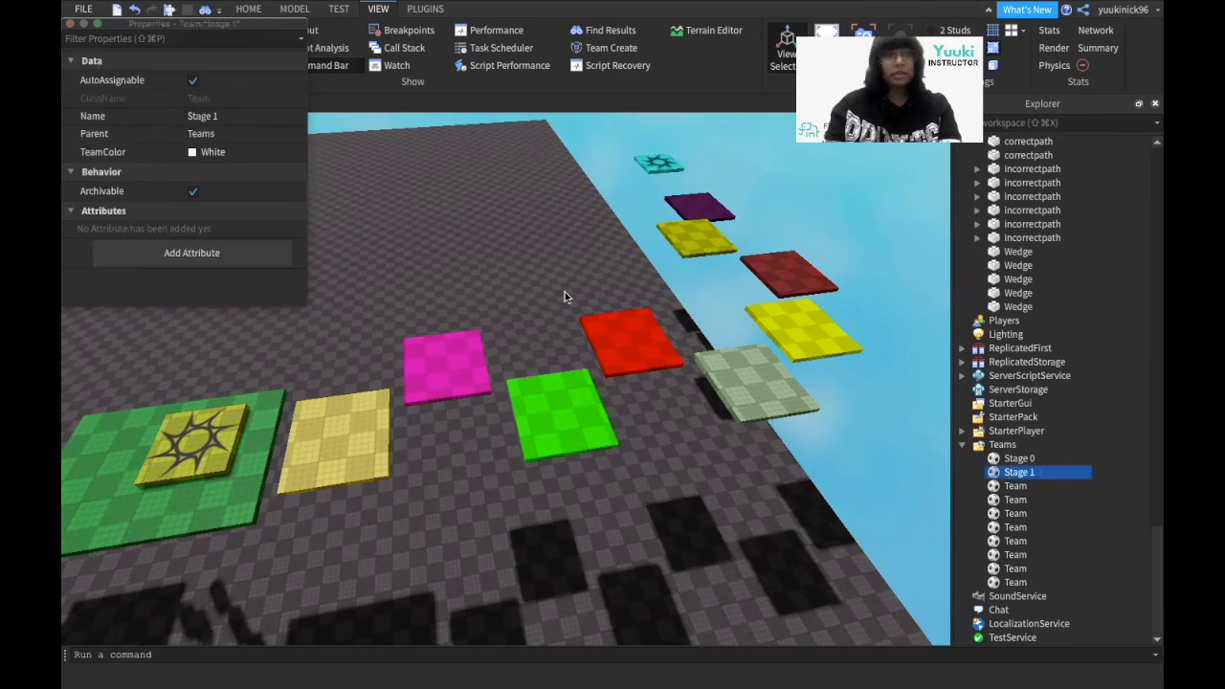
left_click(192, 152)
left_click(189, 235)
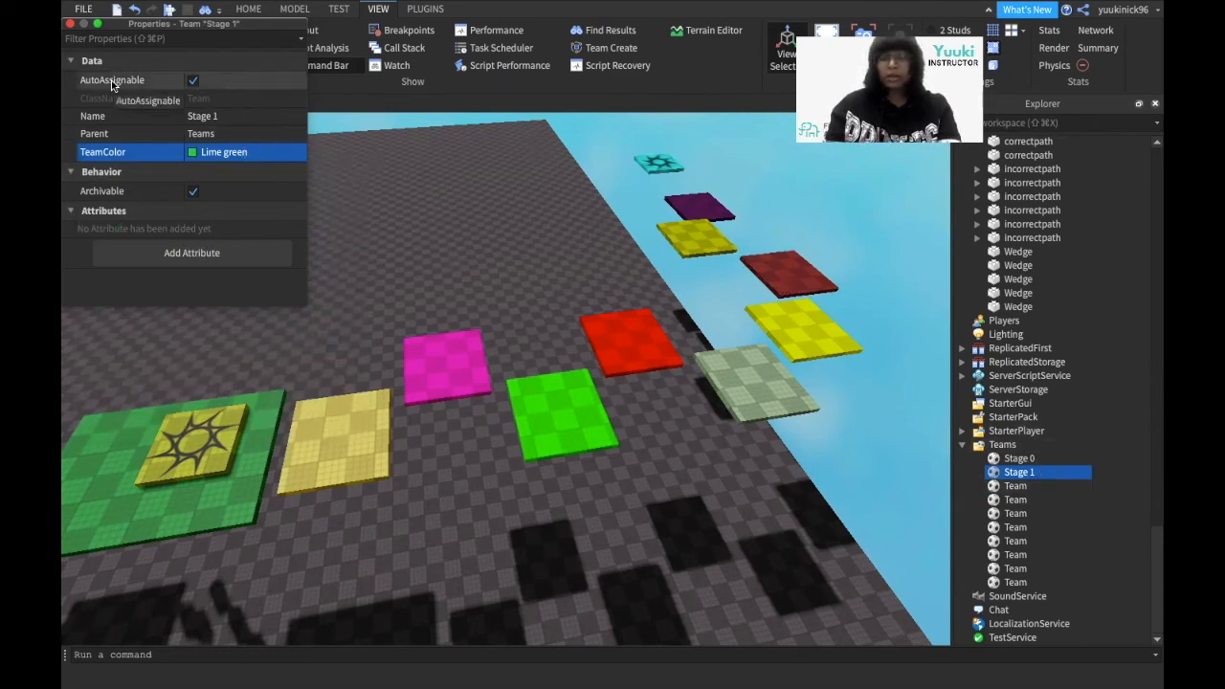
left_click(193, 82)
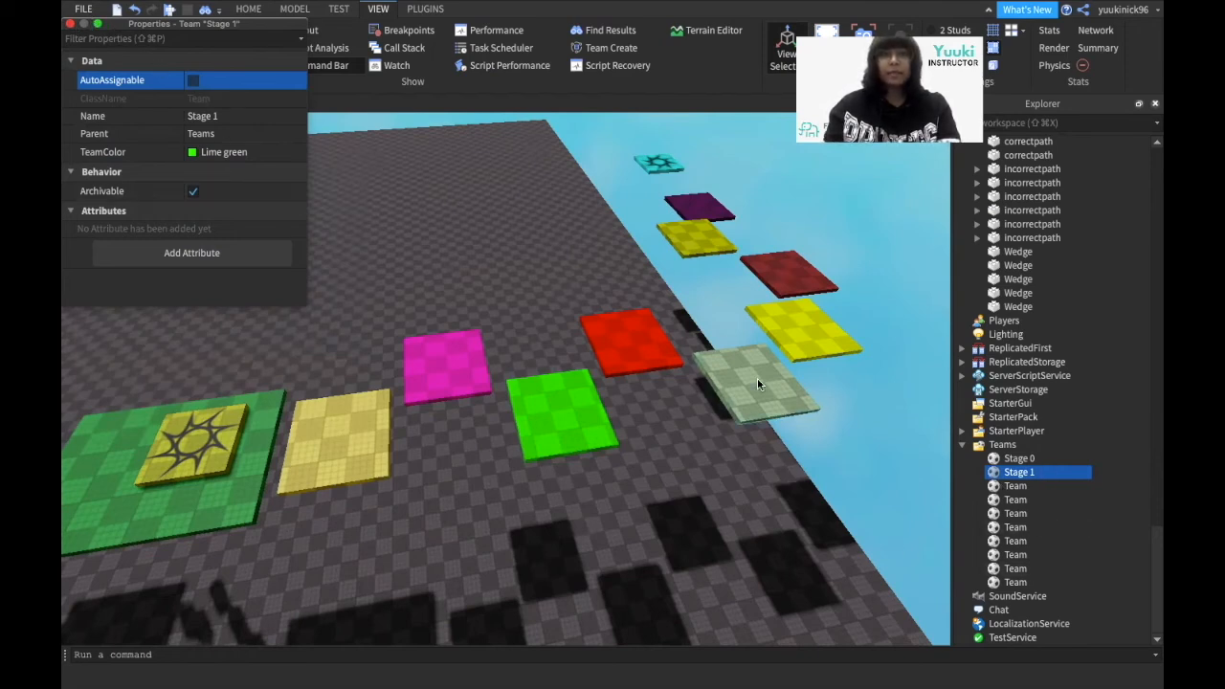
left_click(1016, 458)
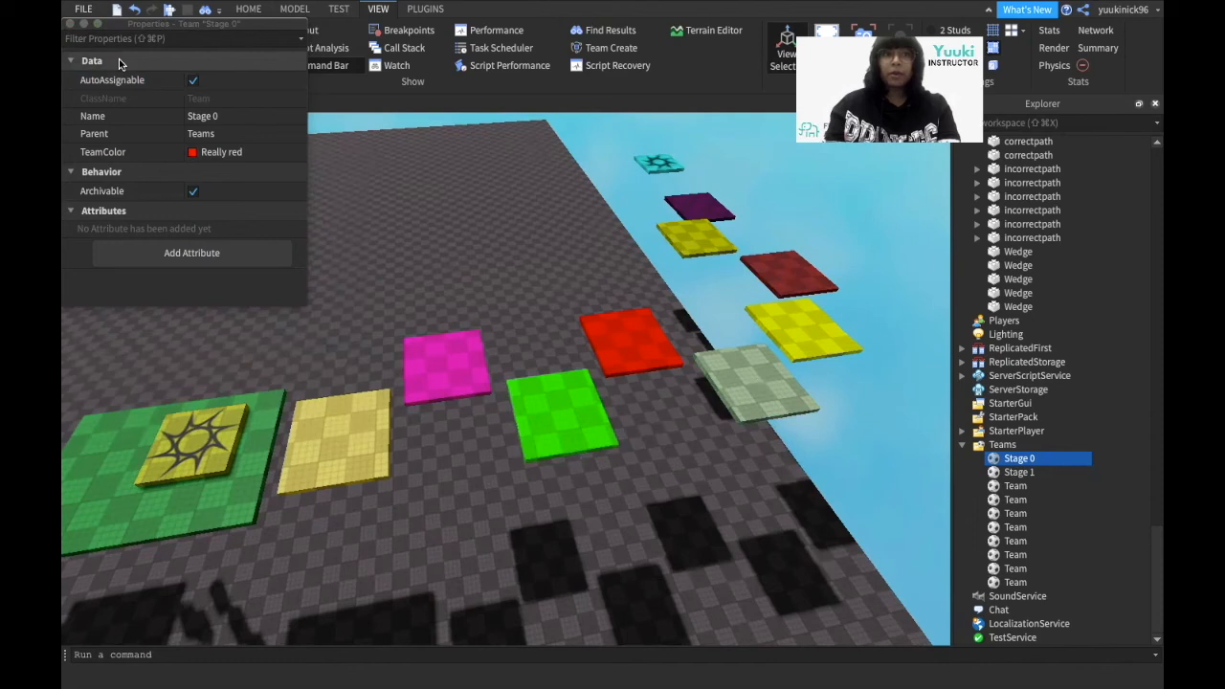
left_click(67, 24)
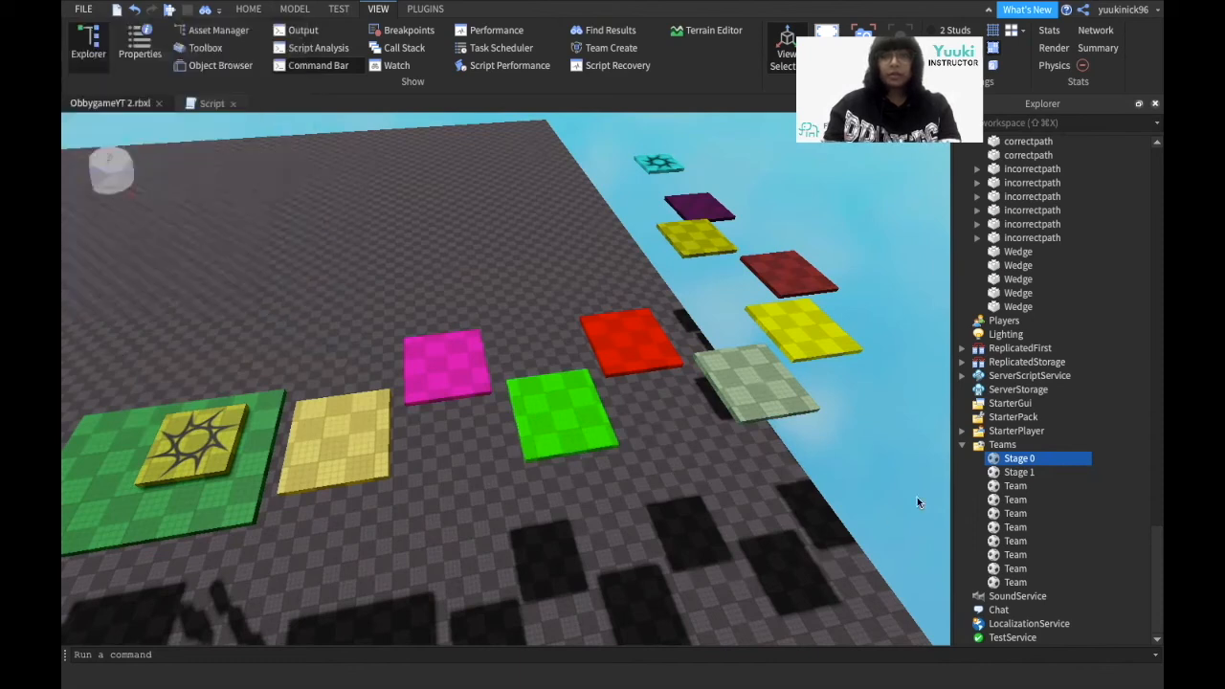
Step: Rename the third team in the Teams service to Stage 2
left_click(1016, 486)
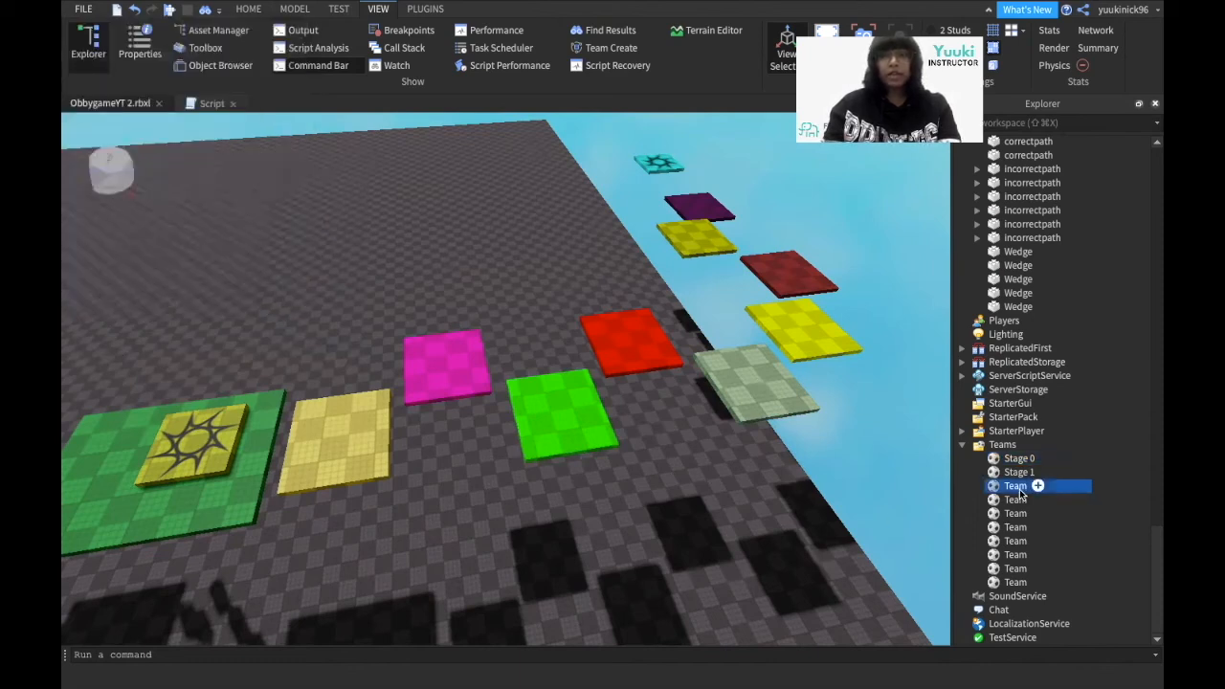
right_click(1019, 493)
left_click(1009, 103)
type("Stage 2")
key("Return")
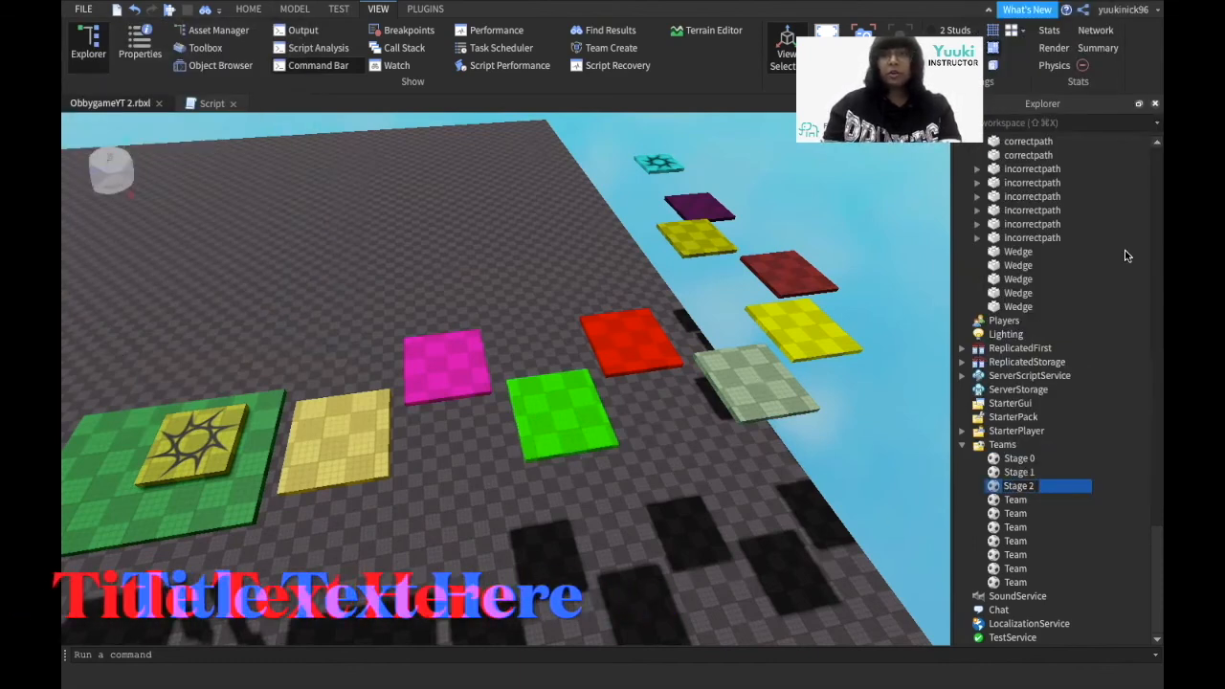
Step: Set the Stage 2 team's TeamColor to Really blue like its spawn location and turn off AutoAssignable
scroll(1123, 254, "up", 15)
left_click(1013, 213)
left_click(140, 45)
scroll(1077, 594, "down", 20)
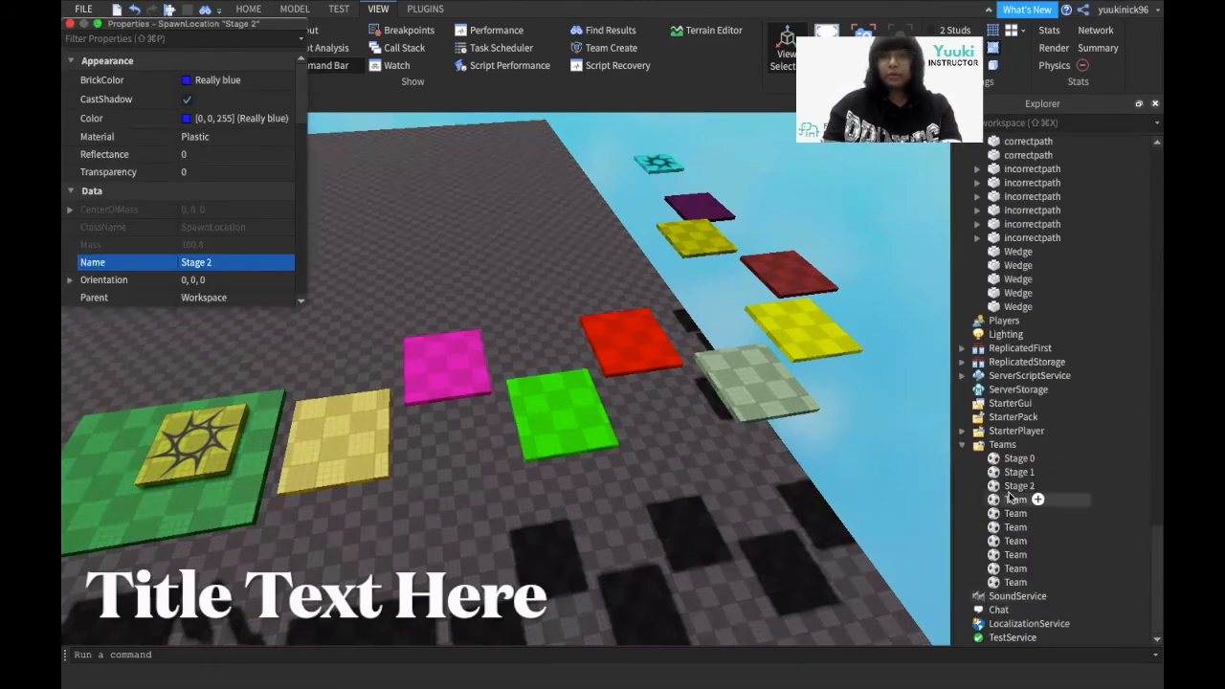
left_click(1012, 487)
left_click(222, 153)
left_click(281, 215)
left_click(193, 82)
left_click(70, 24)
Step: Rename the fourth team in the Teams service to Stage 3
right_click(1020, 499)
left_click(1005, 110)
type("Stage 3")
key("Return")
Step: Set the Stage 3 team's TeamColor to New Yeller like its spawn location and turn off AutoAssignable
scroll(1092, 392, "up", 15)
left_click(1023, 226)
left_click(139, 46)
scroll(210, 104, "down", 5)
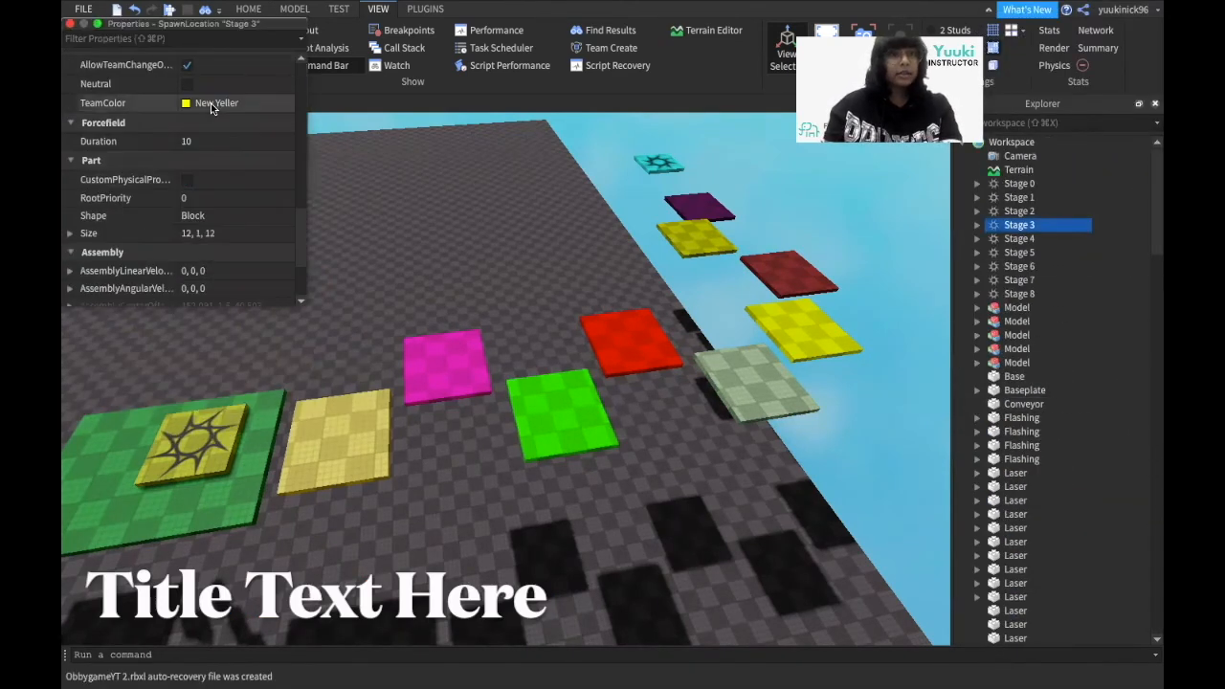
scroll(1059, 540, "down", 10)
scroll(1059, 541, "down", 10)
left_click(1019, 499)
left_click(222, 153)
left_click(239, 221)
left_click(194, 81)
left_click(70, 24)
Step: Rename the next two unnamed teams in the Teams service to Stage 4 and Stage 5
right_click(1016, 513)
left_click(995, 142)
type("Stage 4")
key("Return")
right_click(1016, 527)
left_click(994, 142)
type("Stage 5")
key("Return")
Step: Rename the remaining teams in the Teams service to Stage 6, Stage 7 and Stage 8
right_click(1016, 541)
left_click(995, 152)
right_click(1016, 554)
left_click(995, 166)
right_click(1016, 568)
left_click(1009, 181)
type("Stage 7")
key("Return")
right_click(1016, 581)
left_click(995, 194)
type("Stage 8")
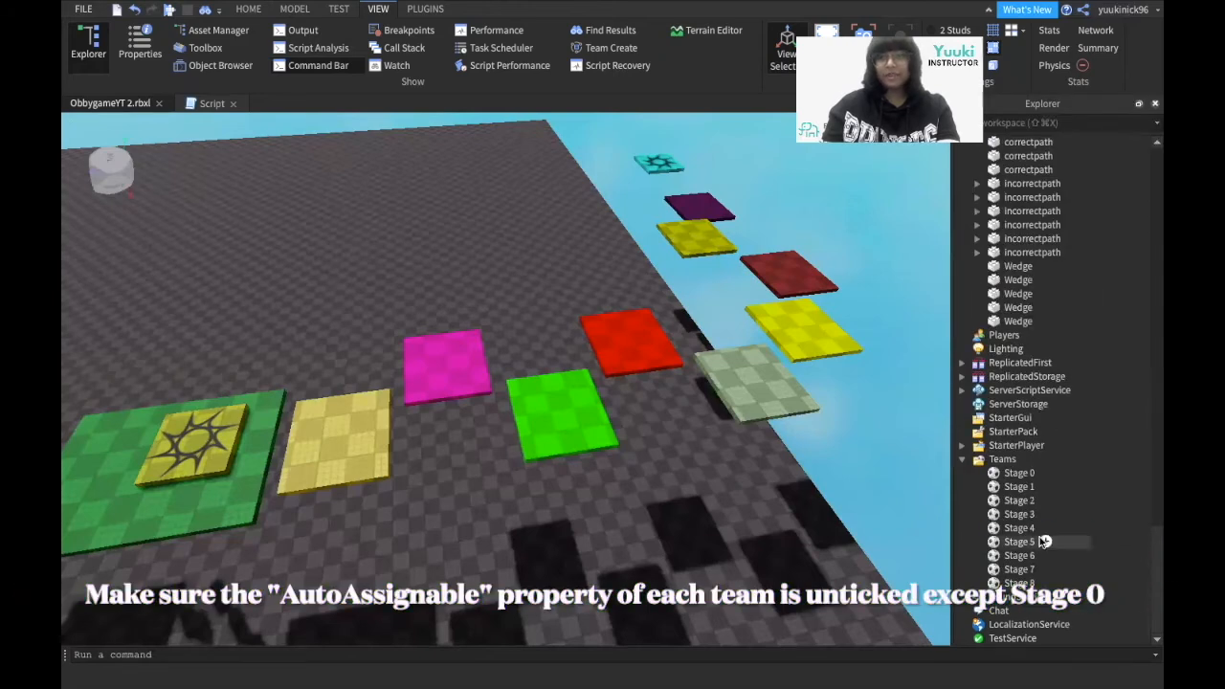
Step: Match the Stage 4 team's TeamColor to the Stage 4 spawn location and turn off the team's AutoAssignable option
left_click(1018, 527)
left_click(140, 43)
scroll(1033, 382, "up", 5)
left_click(1024, 233)
scroll(1034, 383, "down", 5)
left_click(1018, 527)
left_click(229, 152)
left_click(139, 326)
left_click(193, 80)
Step: Match the Stage 5 team's TeamColor to the Stage 5 spawn location's team colour
left_click(1018, 541)
scroll(1042, 287, "up", 5)
left_click(1018, 252)
scroll(1042, 383, "down", 5)
left_click(1019, 541)
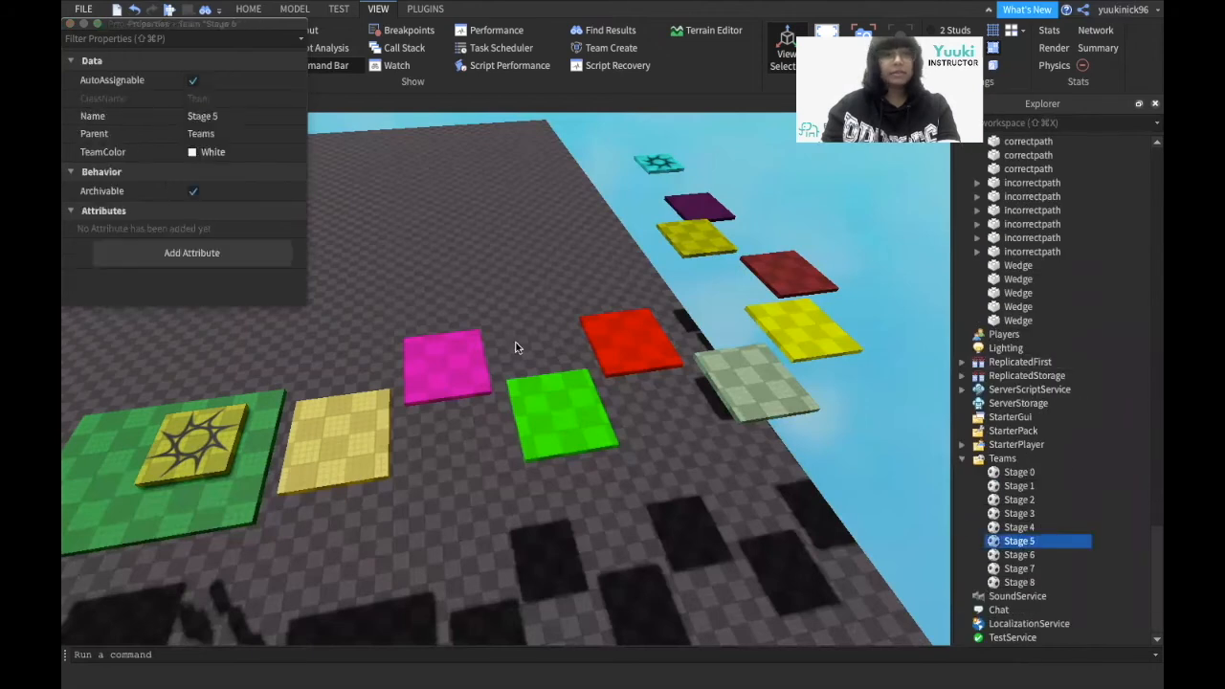
left_click(229, 156)
left_click(95, 418)
left_click(75, 23)
Step: Match the Stage 6, 7 and 8 teams' TeamColor to their spawn locations, using Toothpaste and AutoAssignable off for Stage 8
left_click(1019, 554)
left_click(139, 44)
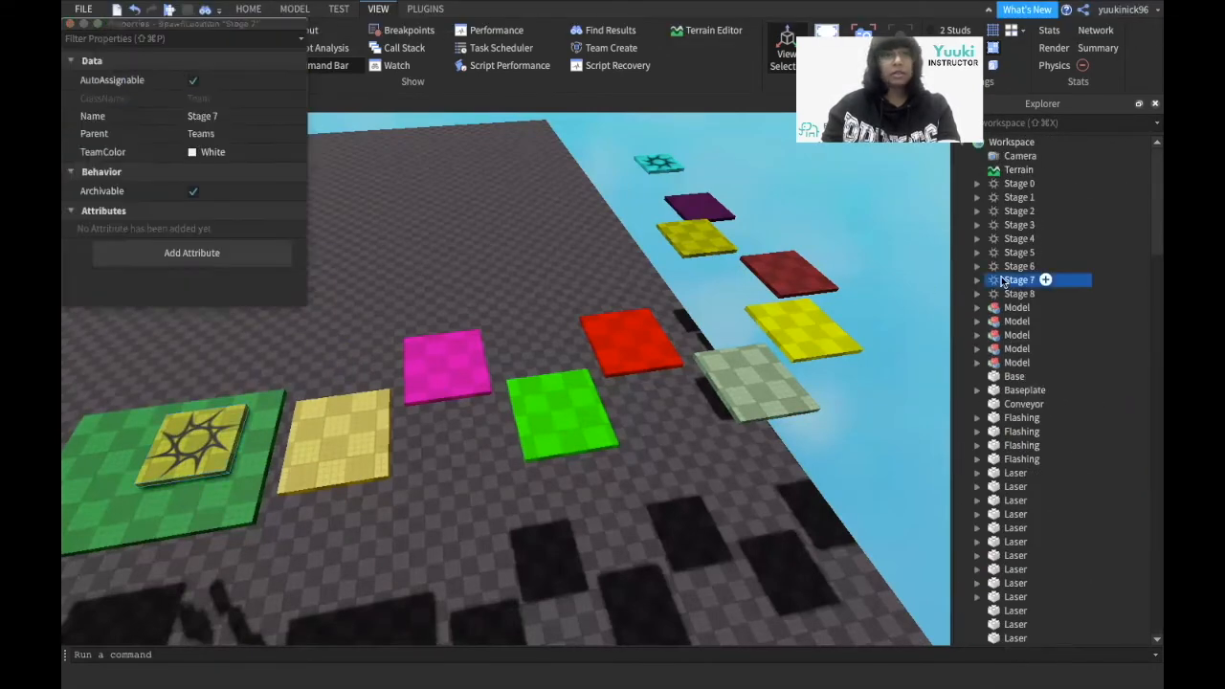
scroll(1052, 531, "down", 3)
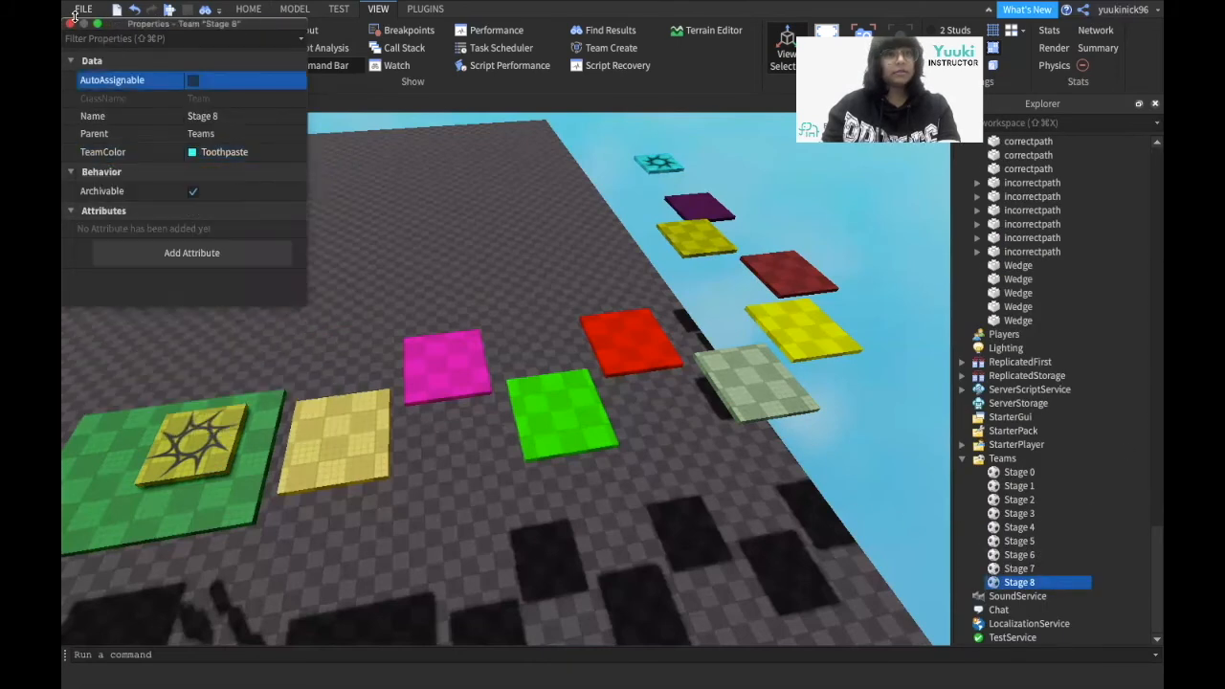
left_click(74, 19)
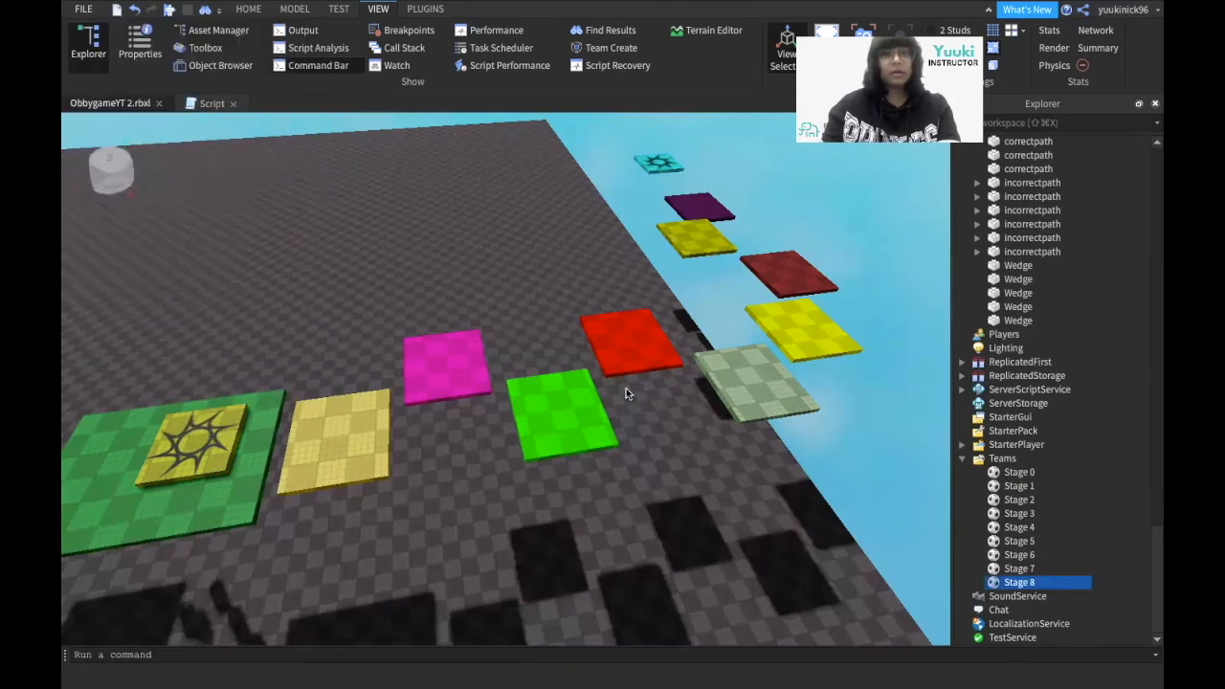
Step: Delete the Baseplate from the Workspace
scroll(1014, 394, "up", 10)
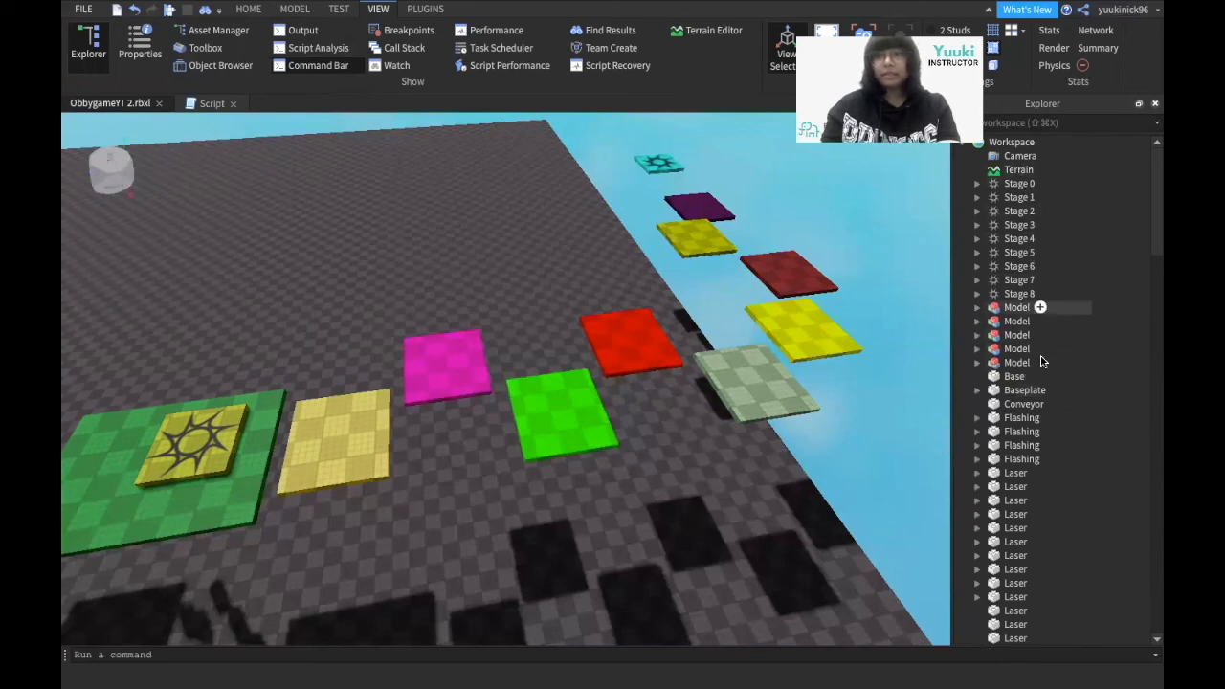
left_click(1022, 390)
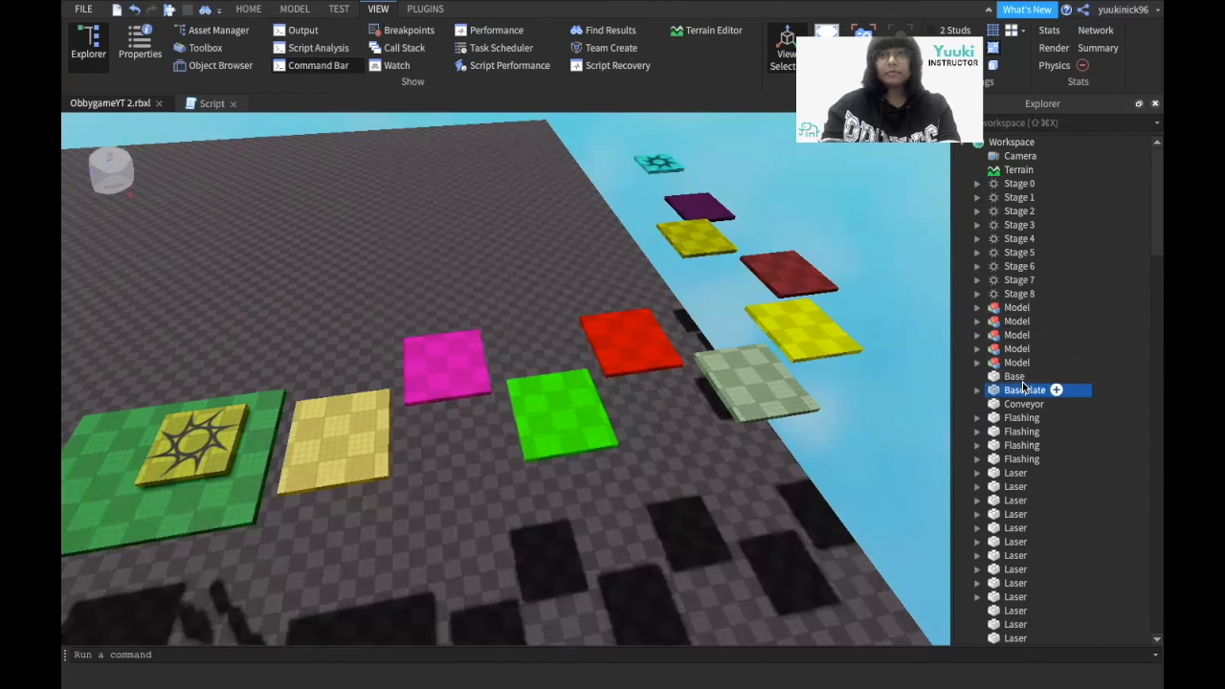
key("Delete")
Step: Start a playtest and check the spawn on Stage 0 and the on-screen list of stage teams
right_click_drag(662, 543, 608, 463)
key("w")
left_click(170, 11)
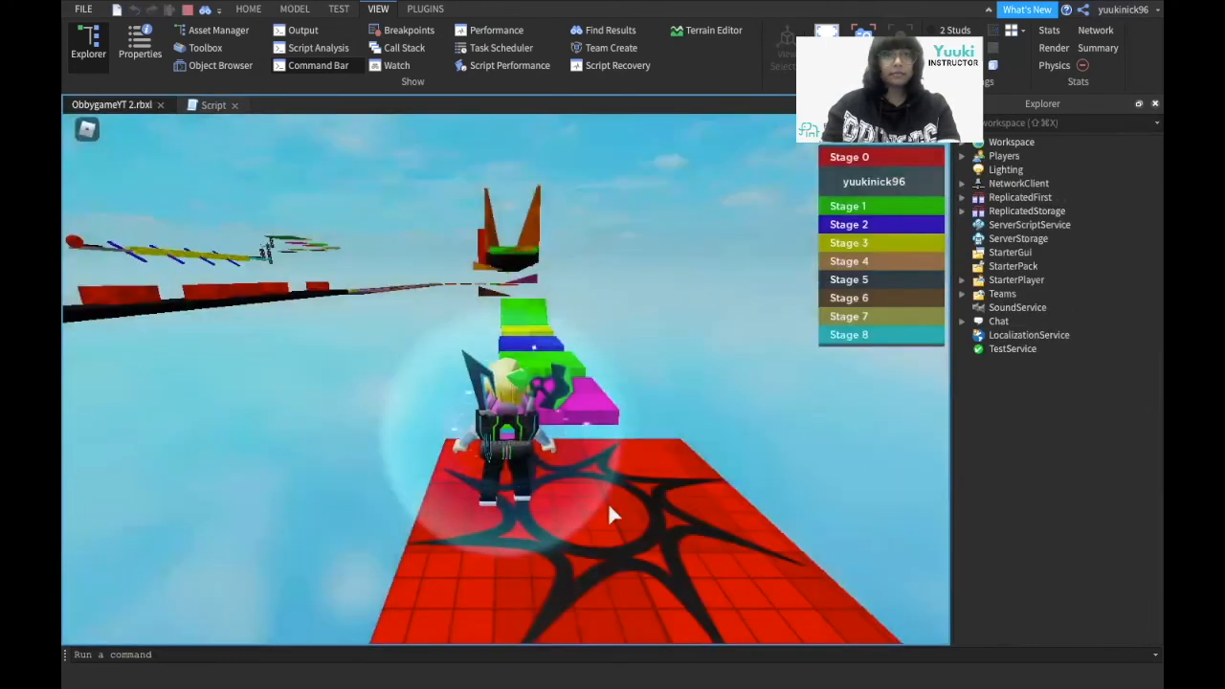
right_click_drag(607, 502, 607, 501)
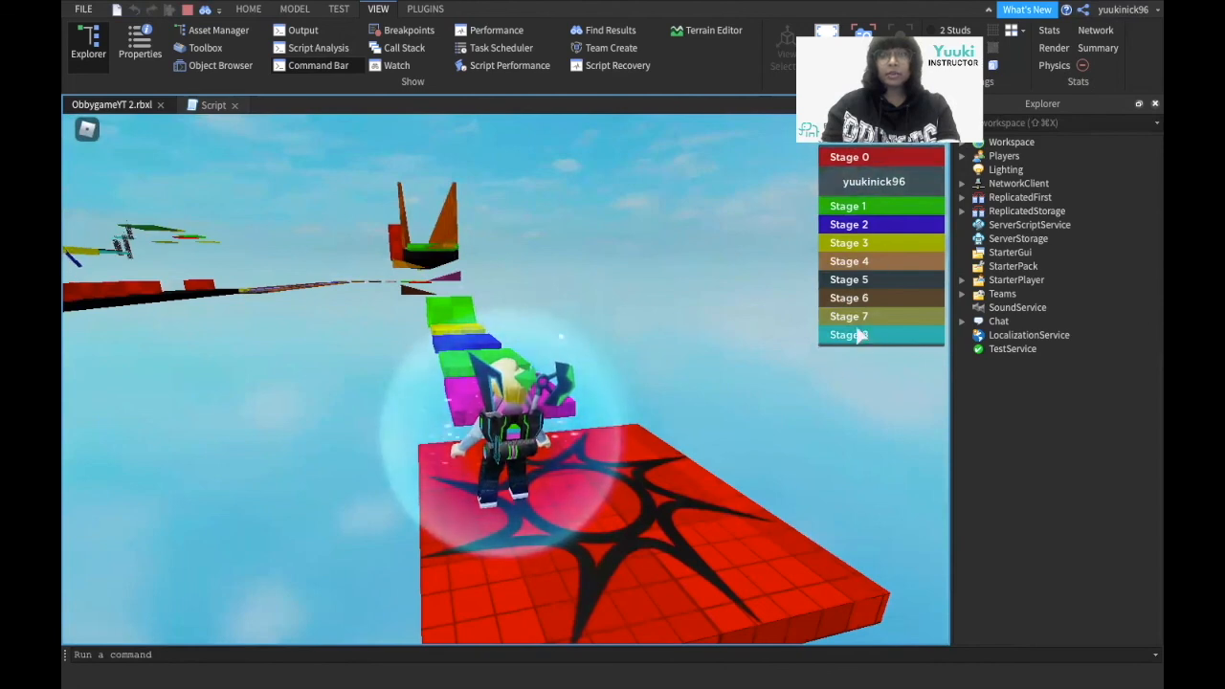
right_click_drag(582, 491, 582, 491)
Step: Jump the character from the Stage 0 spawn across the magenta, green and blue platforms to the yellow one
key("w")
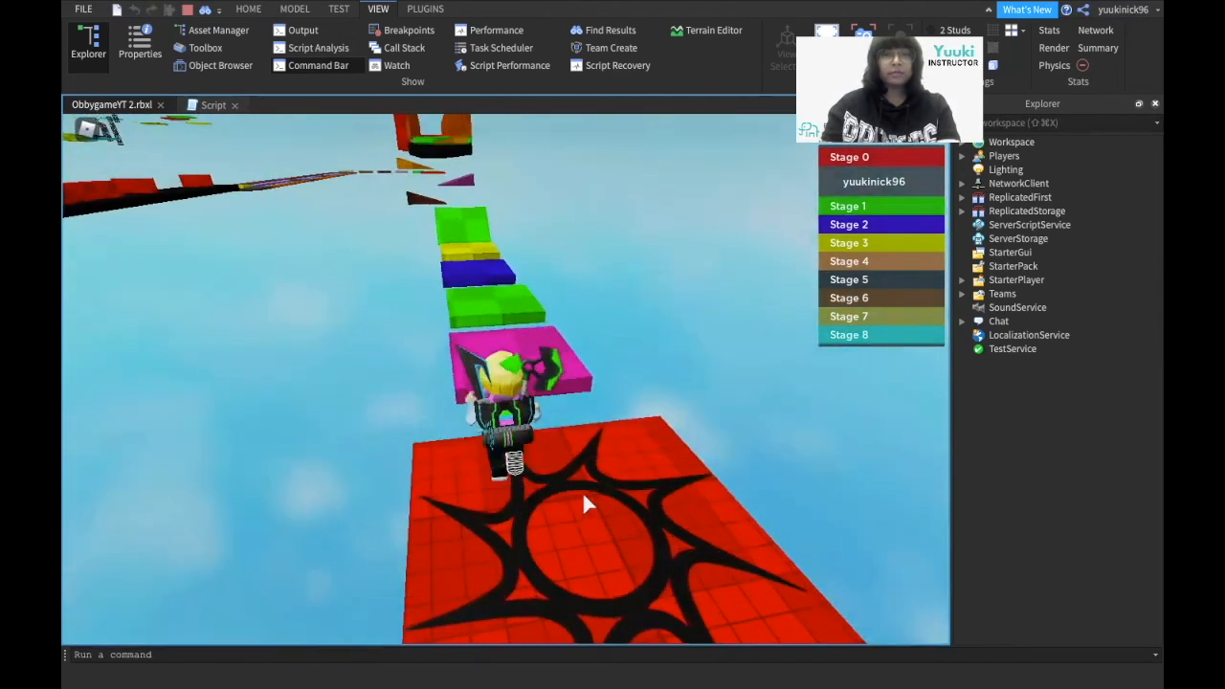
key("space")
key("w")
key("space")
key("space")
key("space")
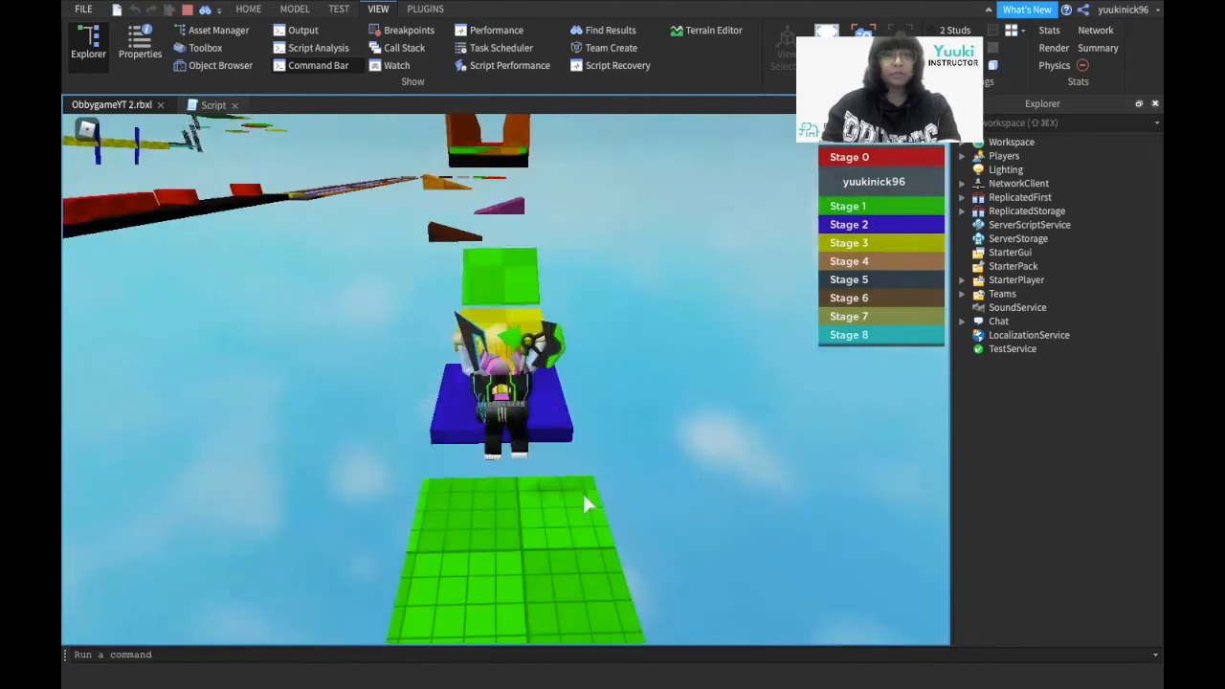
key("w")
key("space")
key("space")
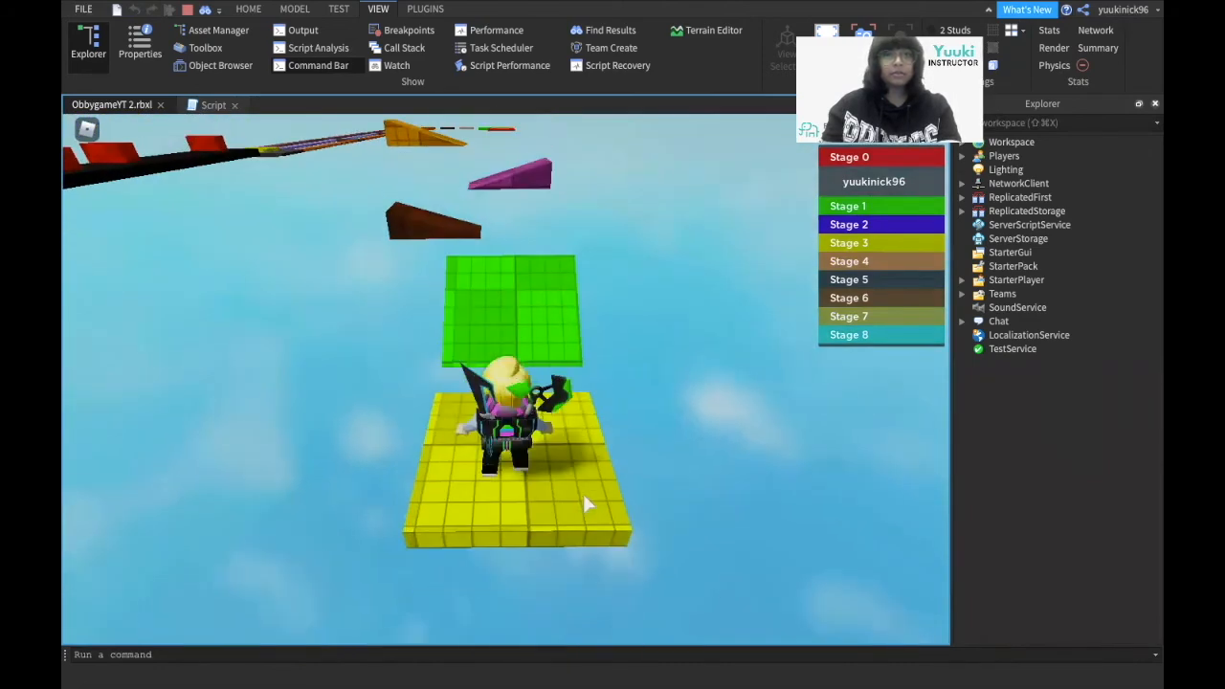
Step: Cross the sloped green platform and the wedges to the green checkpoint, testing the switch to the Stage 1 team
key("w")
key("space")
key("space")
key("space")
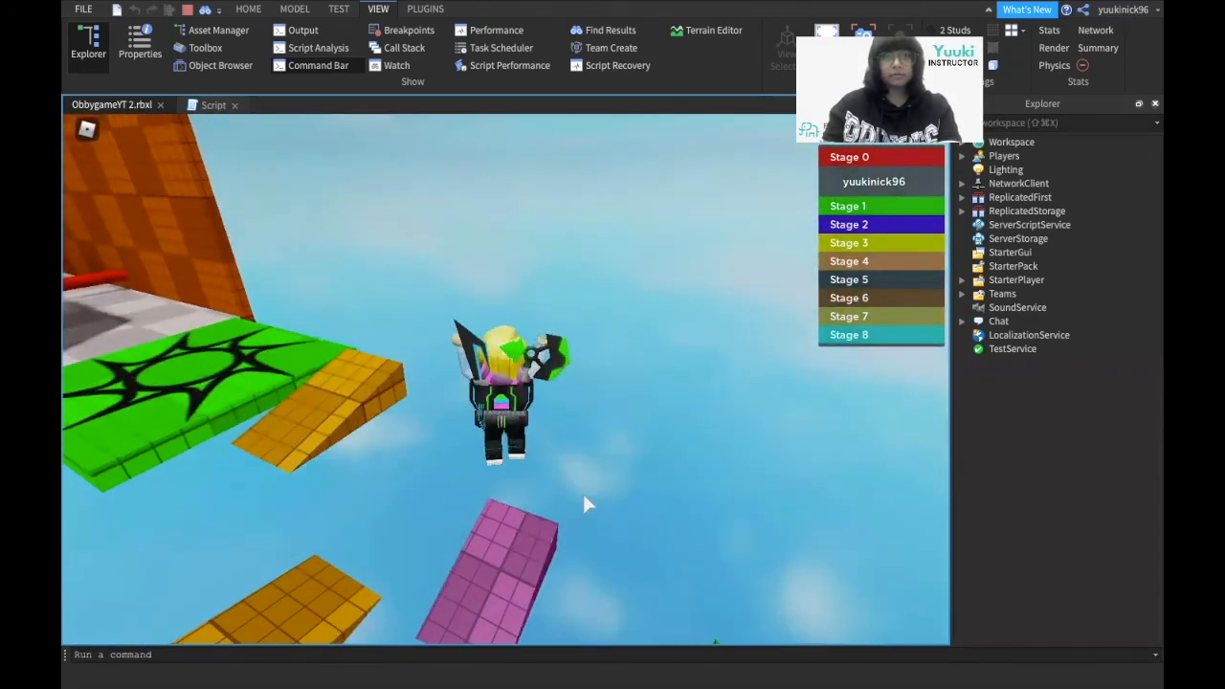
key("w")
key("space")
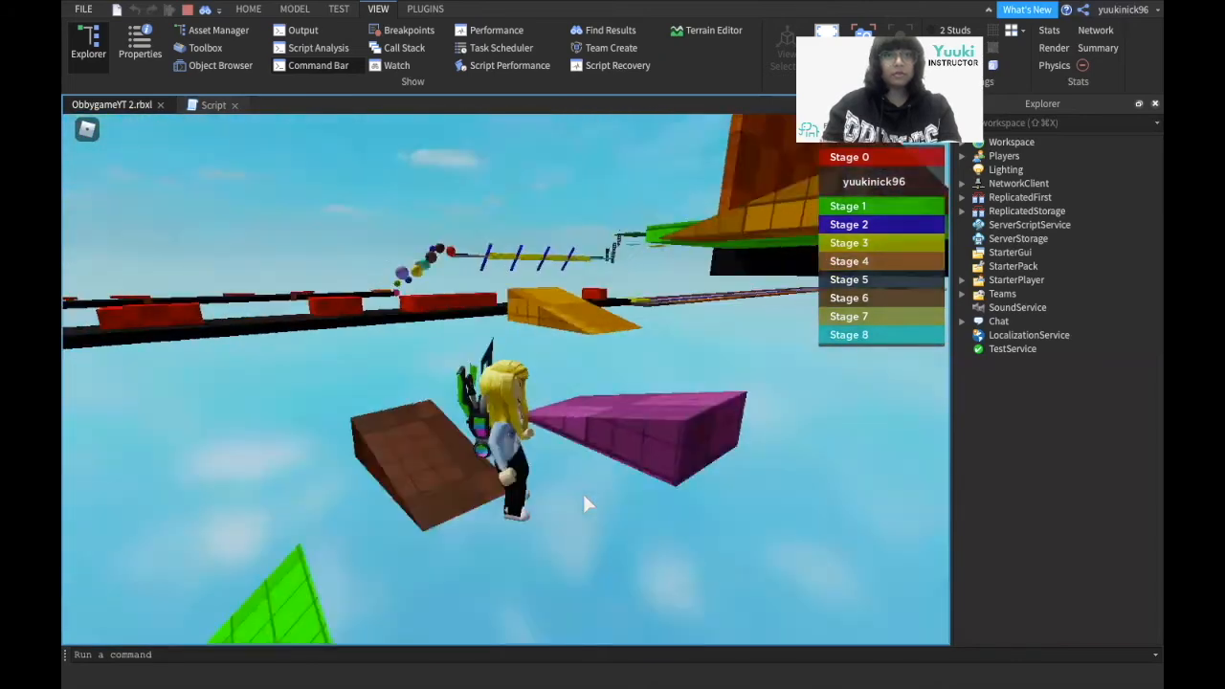
key("w")
key("space")
key("space")
key("space")
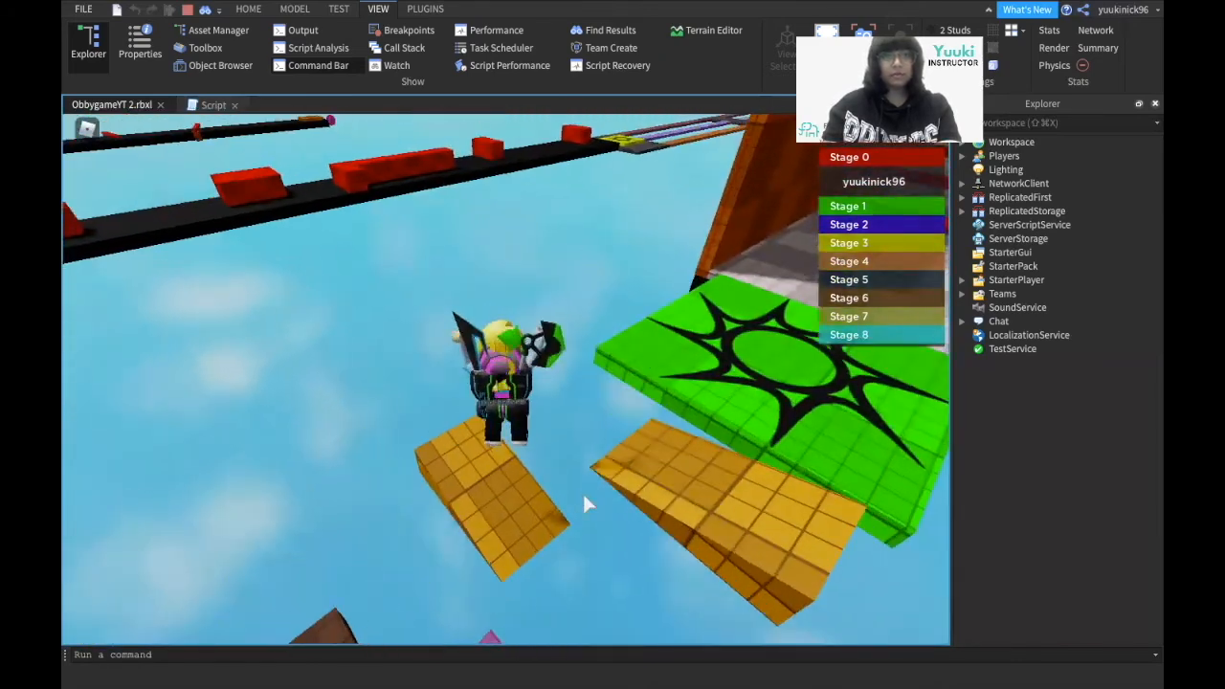
key("w")
key("space")
key("space")
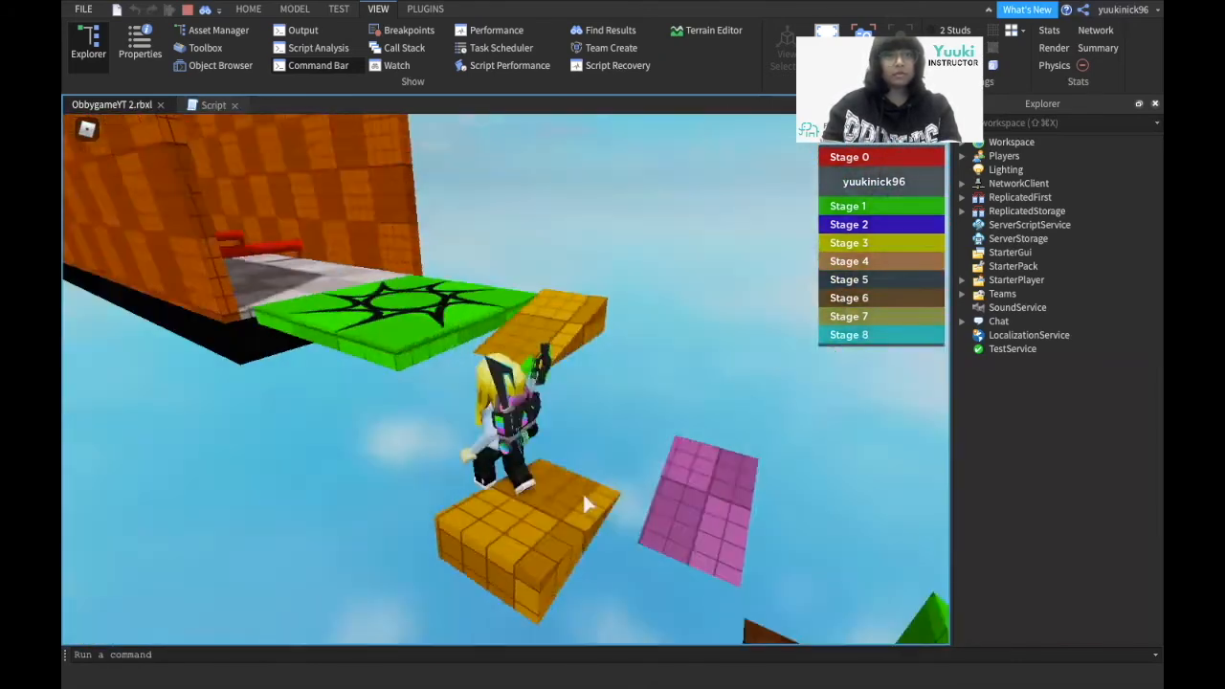
key("w")
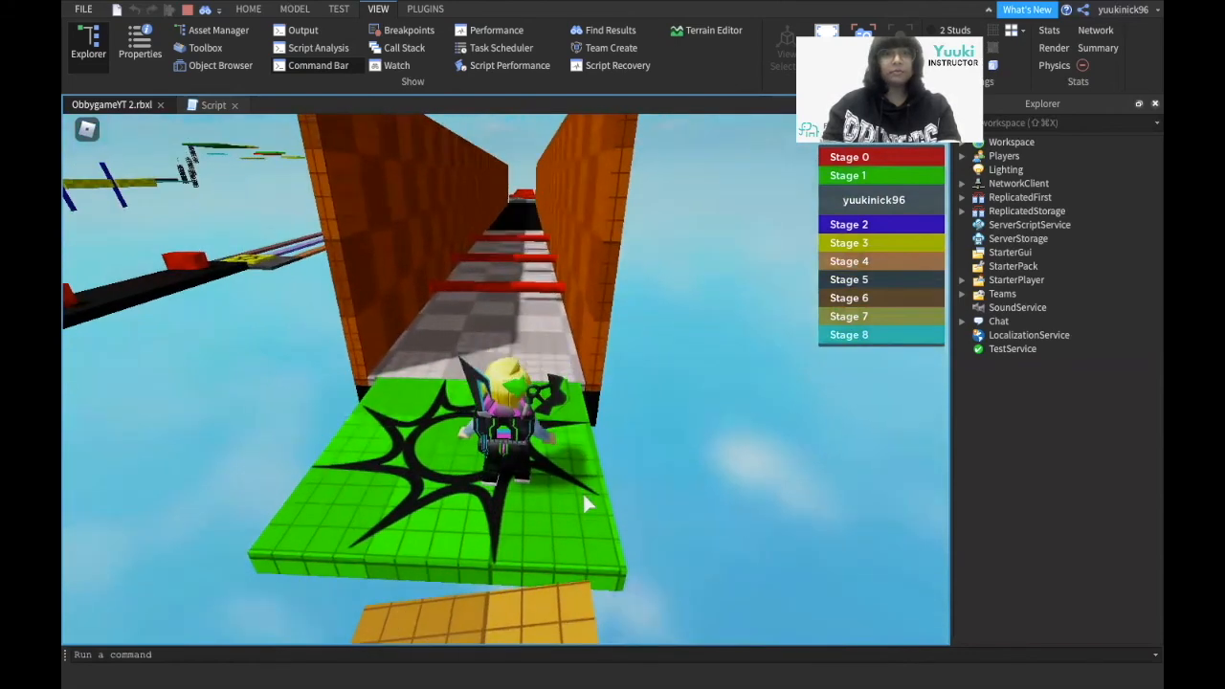
Step: Run the character through the orange-walled corridor, past the red lasers and along the black floor
key("w")
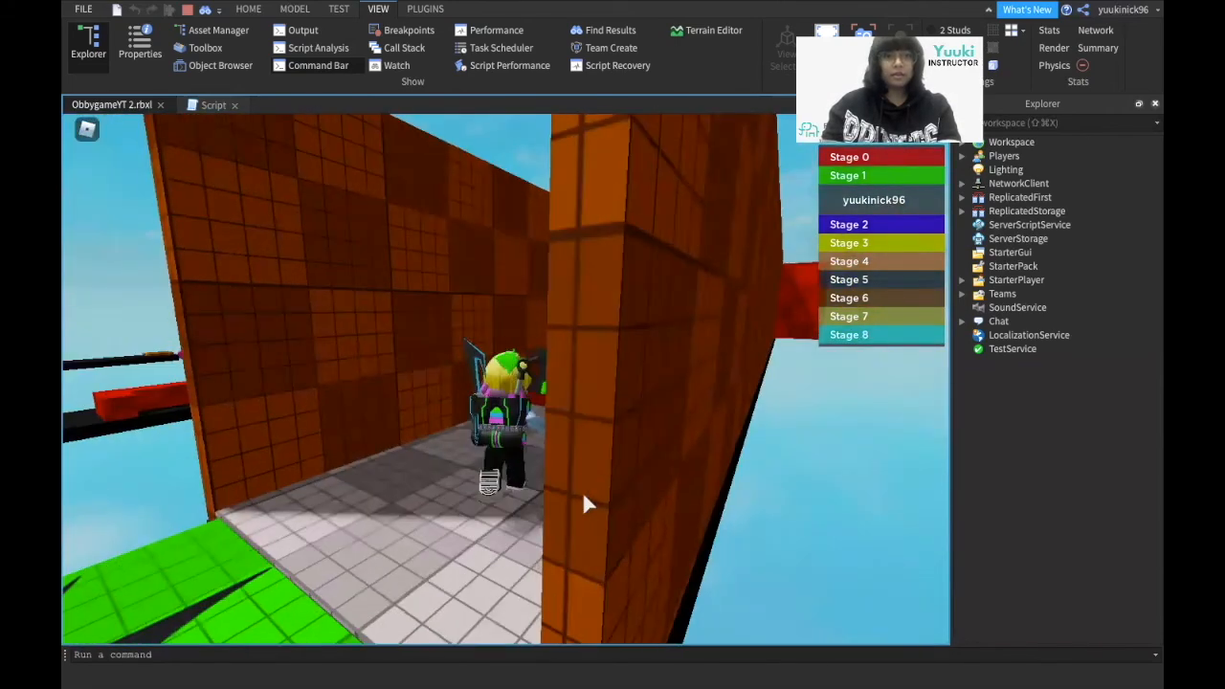
key("w")
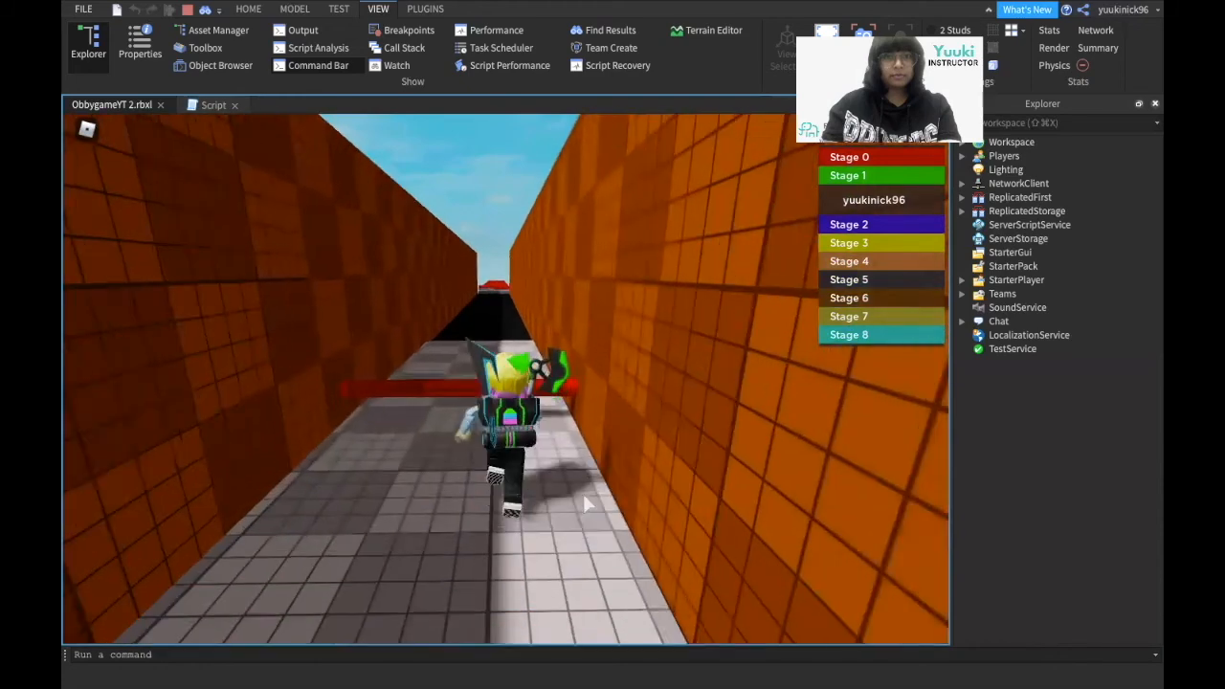
key("w")
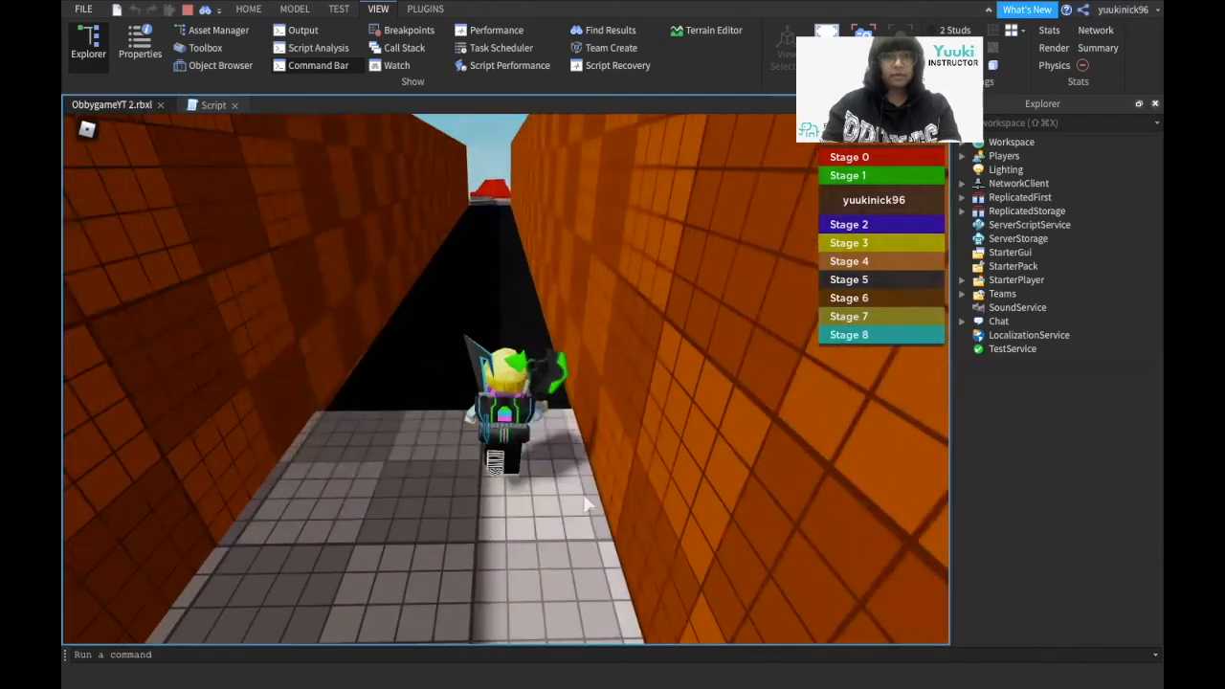
key("w")
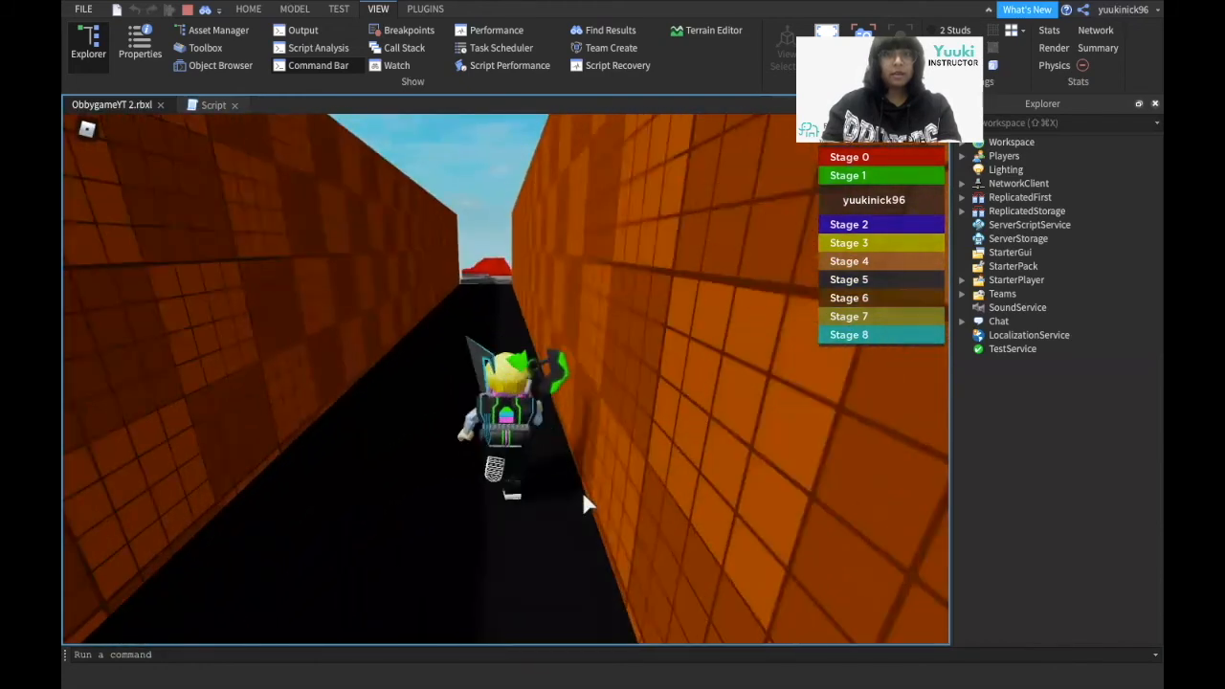
key("w")
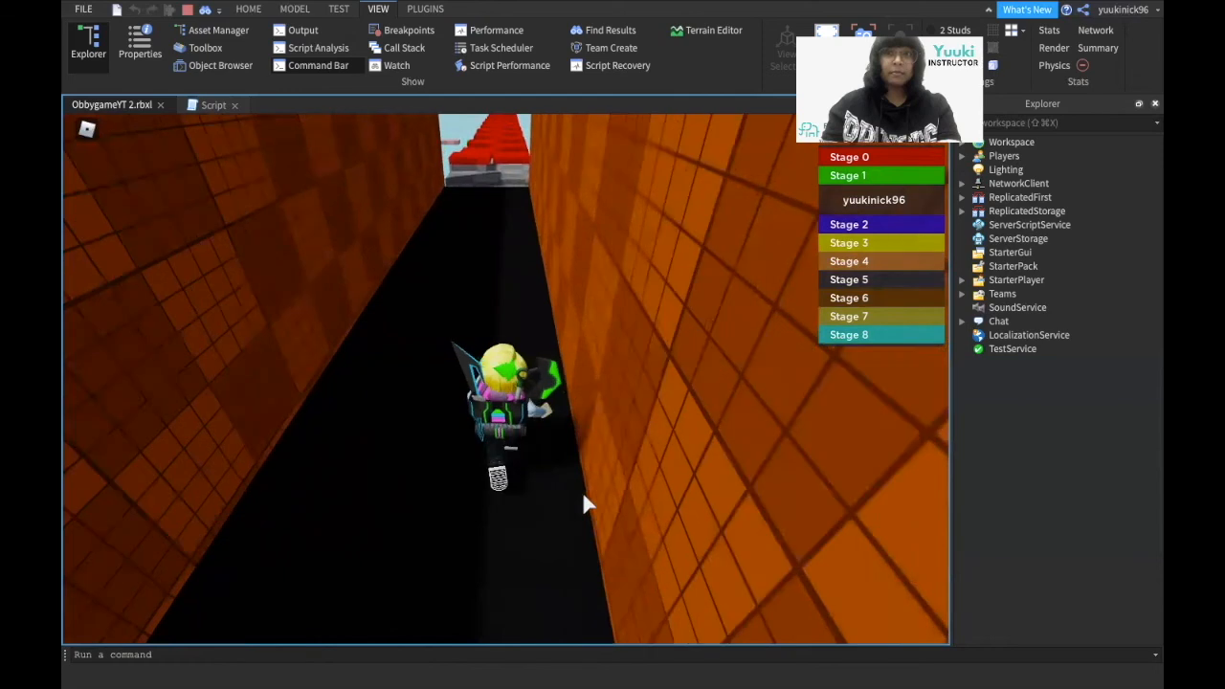
key("w")
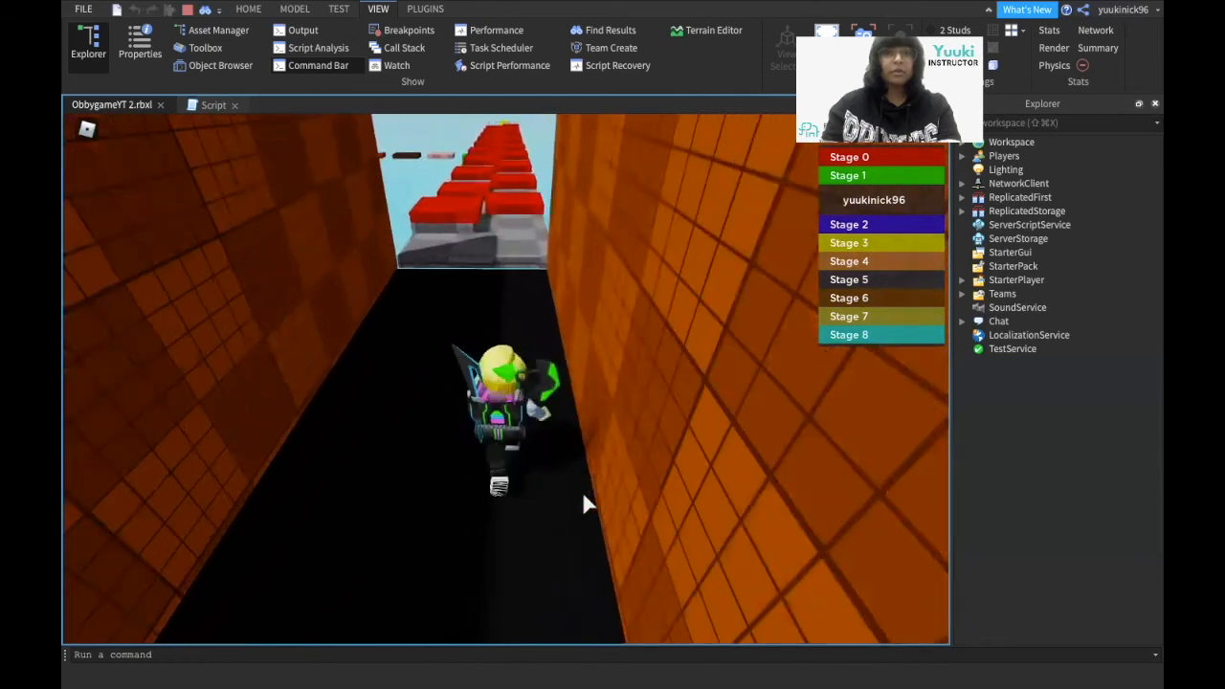
Step: Continue to the red block section and test that dying there respawns the character at the Stage 1 checkpoint
key("w")
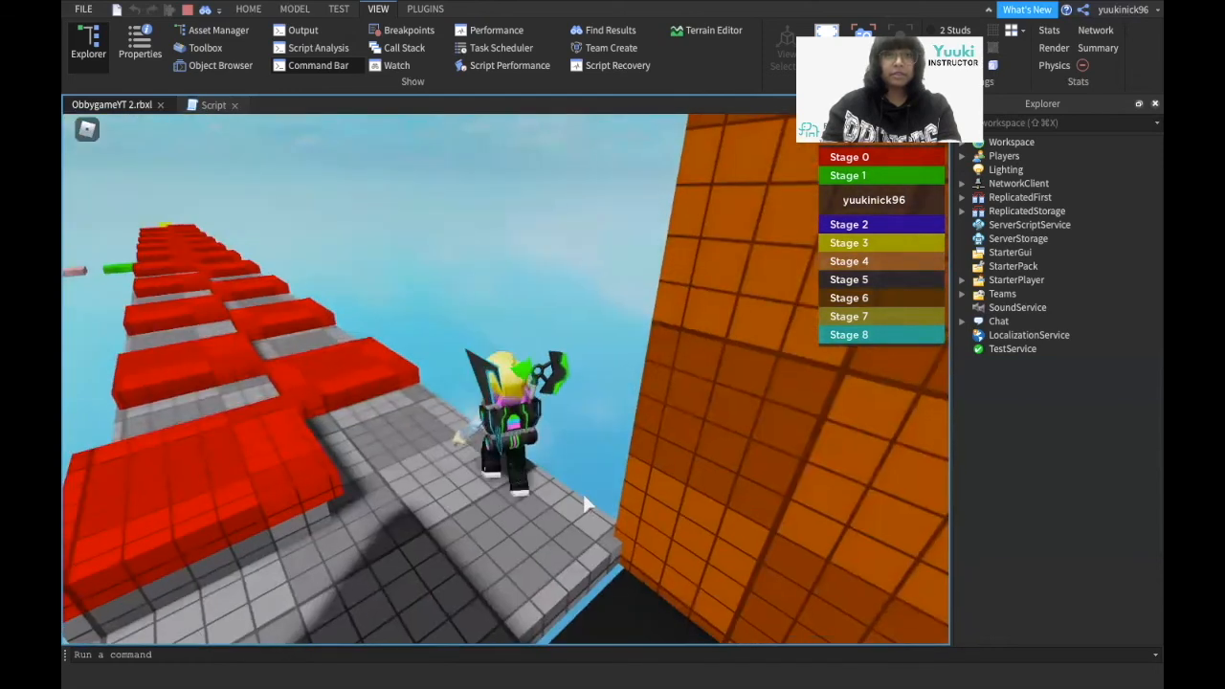
key("w")
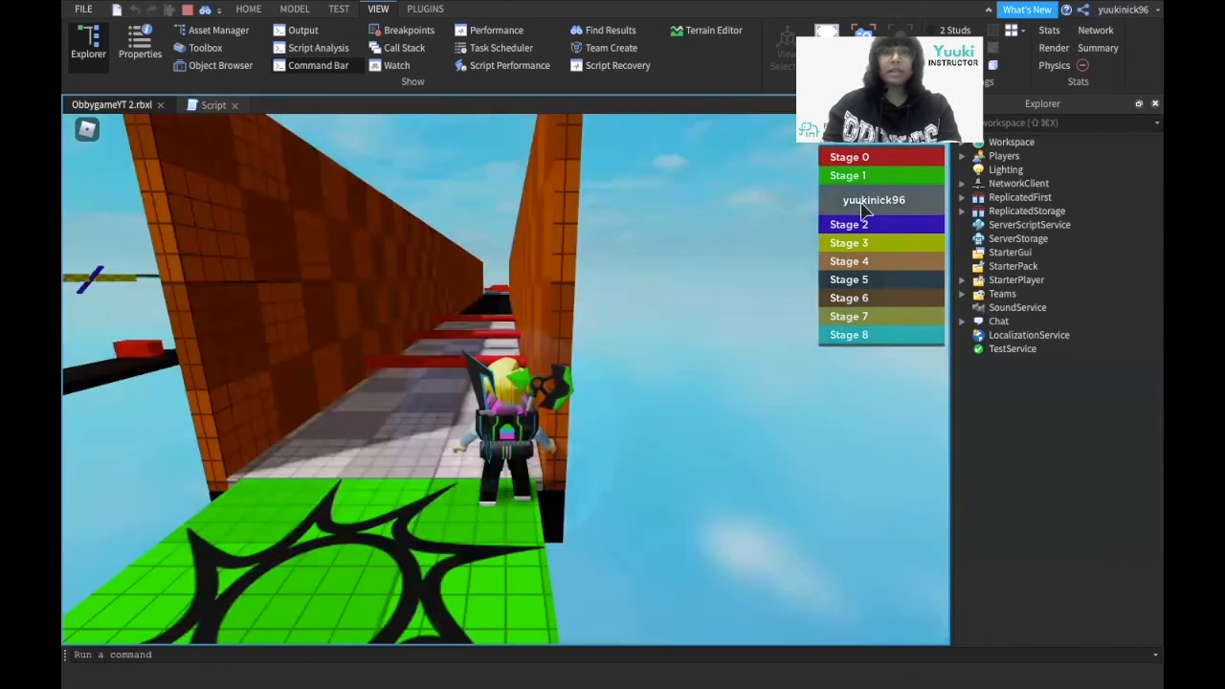
right_click_drag(523, 426, 525, 422)
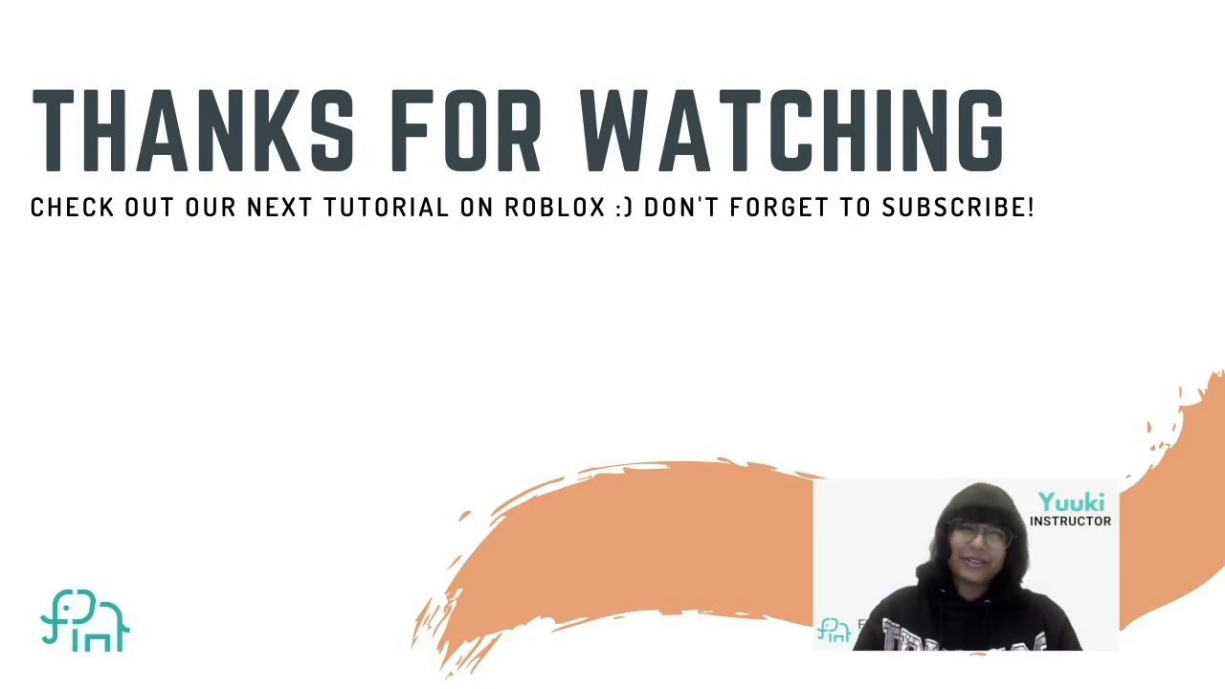